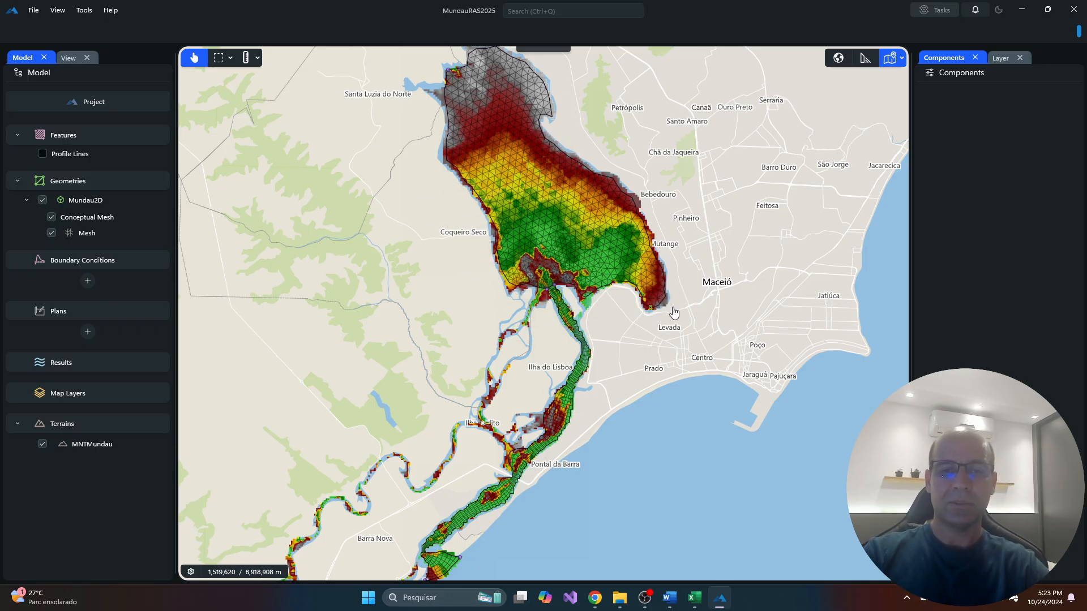
- Examine the Mundau2D mesh over the terrain from the lagoon along the main channel to its sea mouth
scroll(608, 331, up, 1)
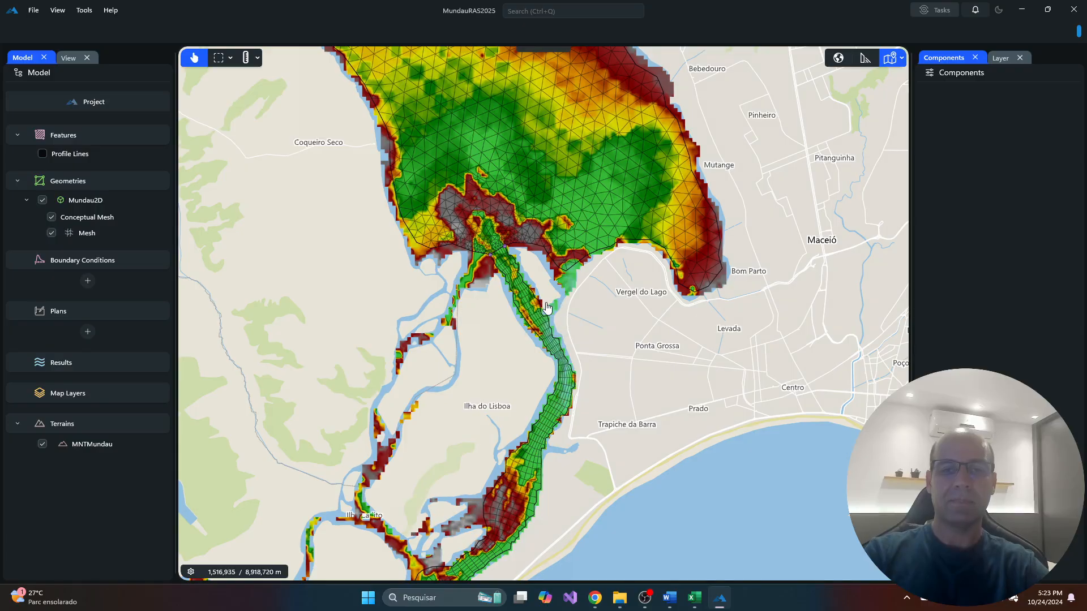
scroll(546, 309, up, 1)
scroll(547, 309, down, 2)
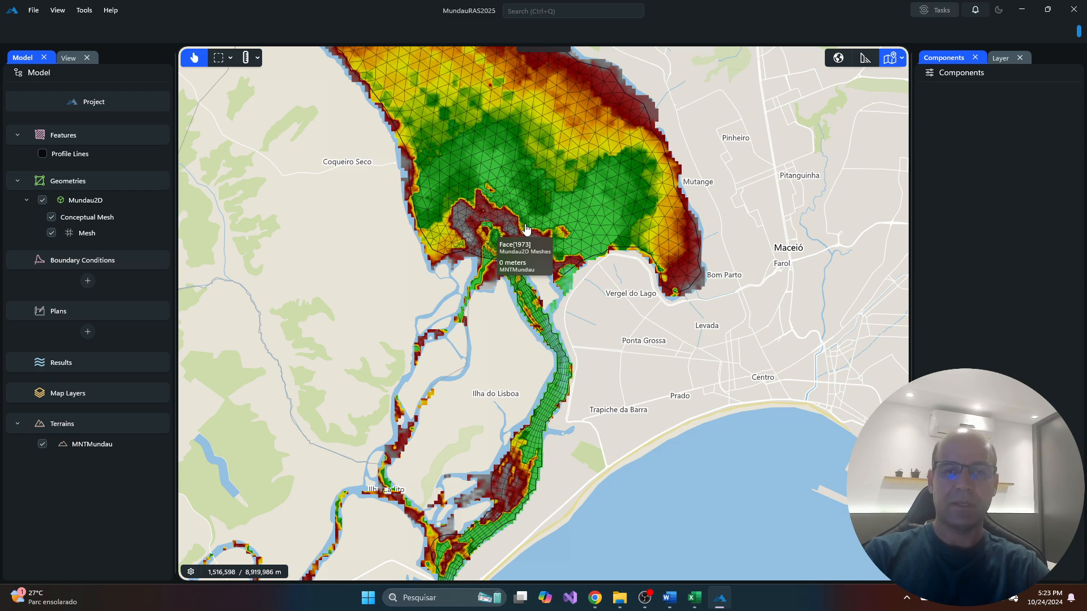
scroll(526, 229, down, 2)
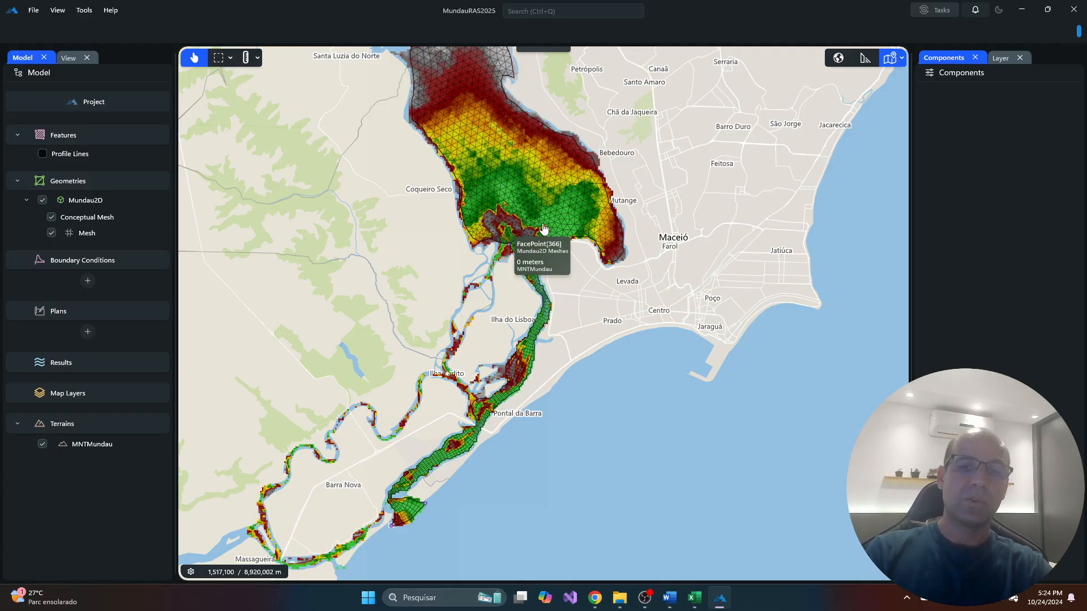
drag(408, 185, 433, 170)
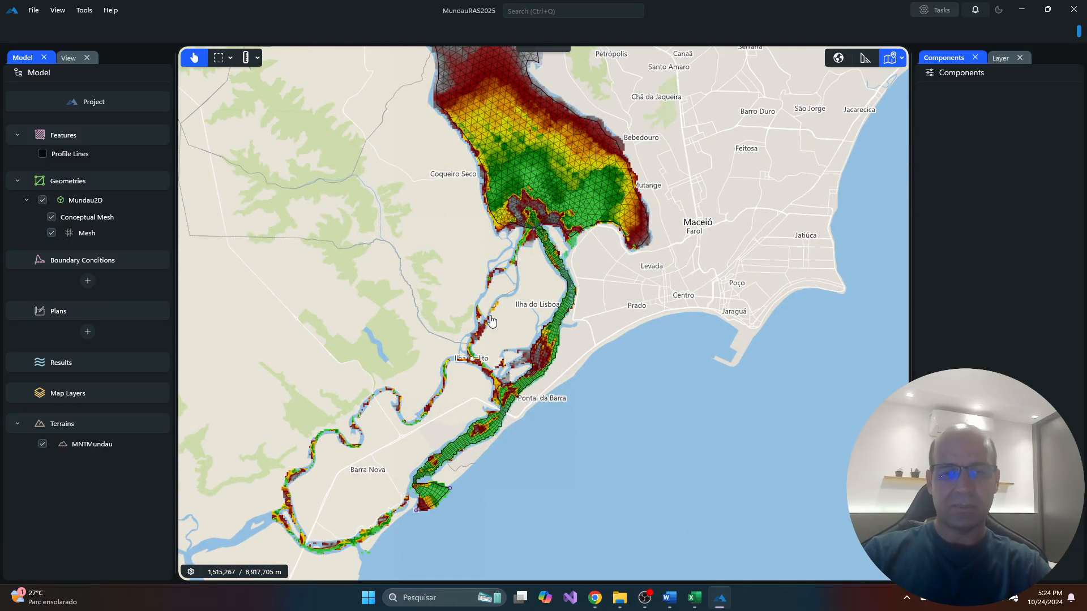
scroll(446, 511, up, 2)
scroll(445, 511, up, 1)
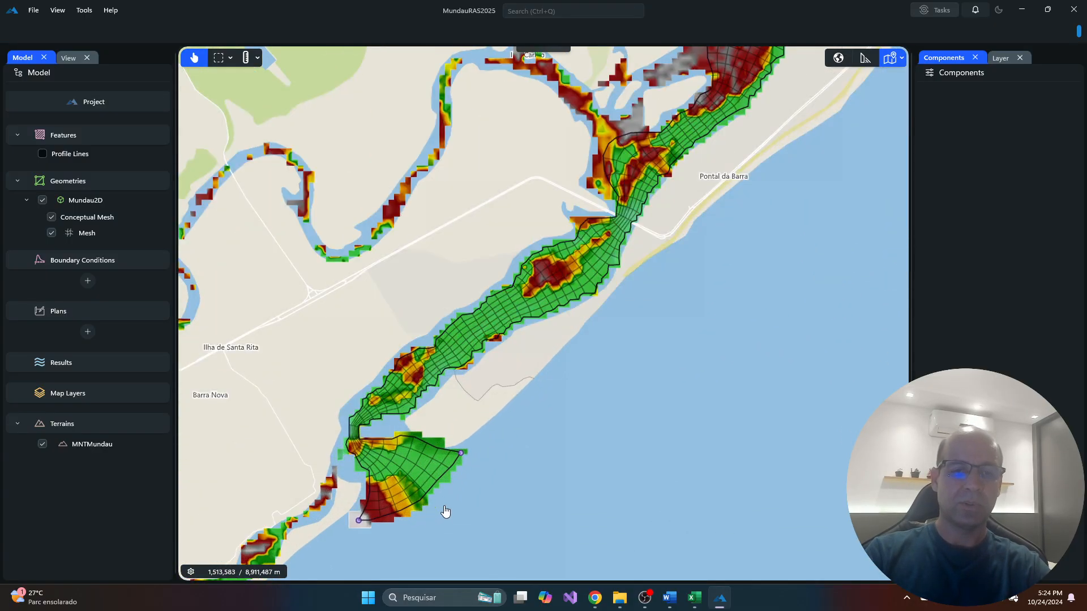
drag(457, 523, 687, 274)
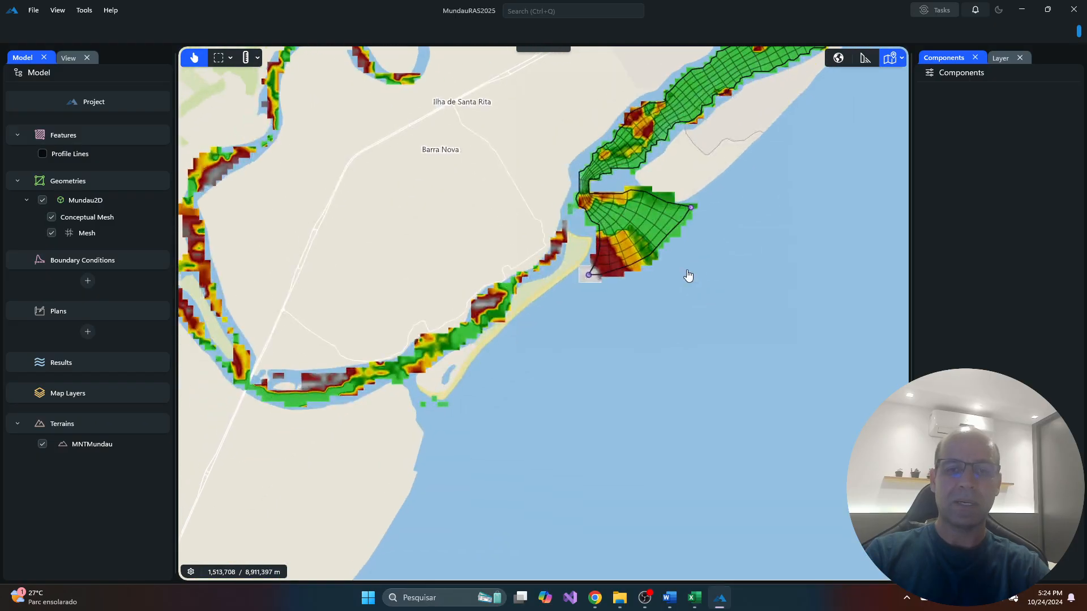
scroll(704, 253, up, 2)
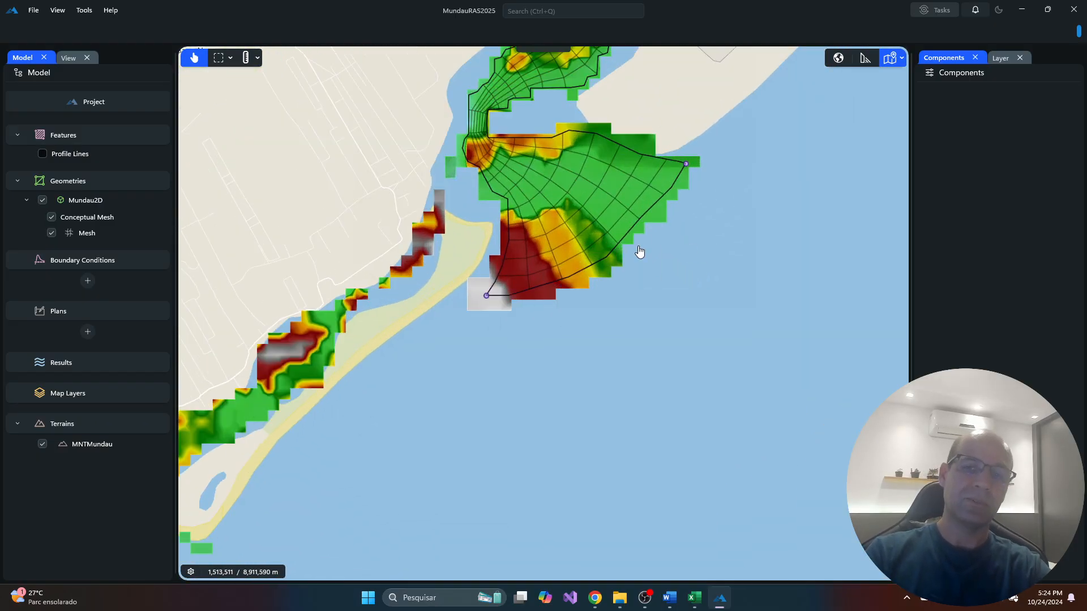
scroll(638, 250, down, 2)
mouse_move(566, 272)
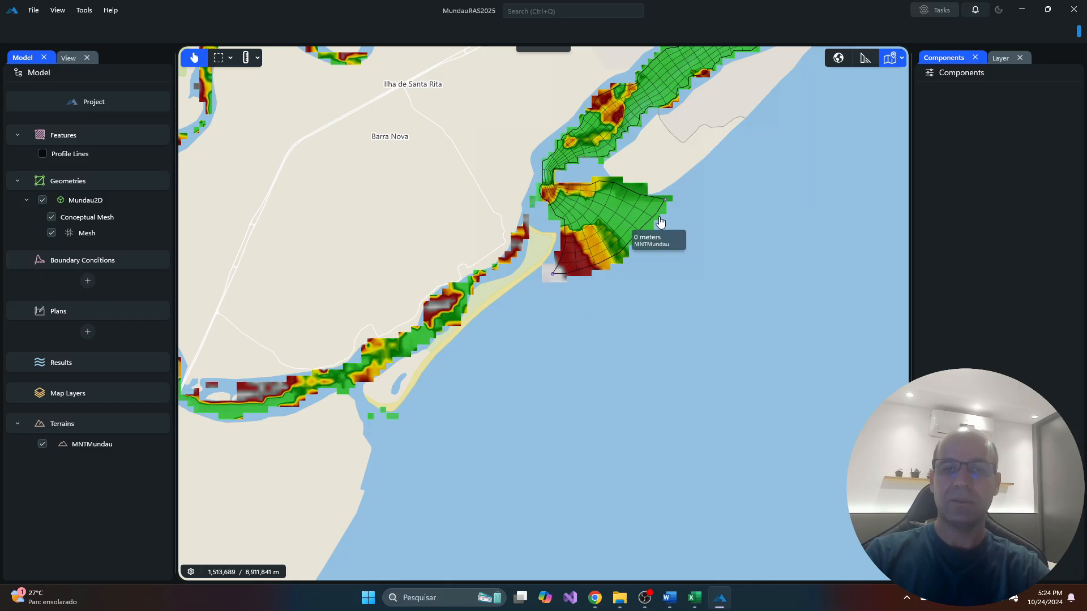
scroll(691, 228, down, 3)
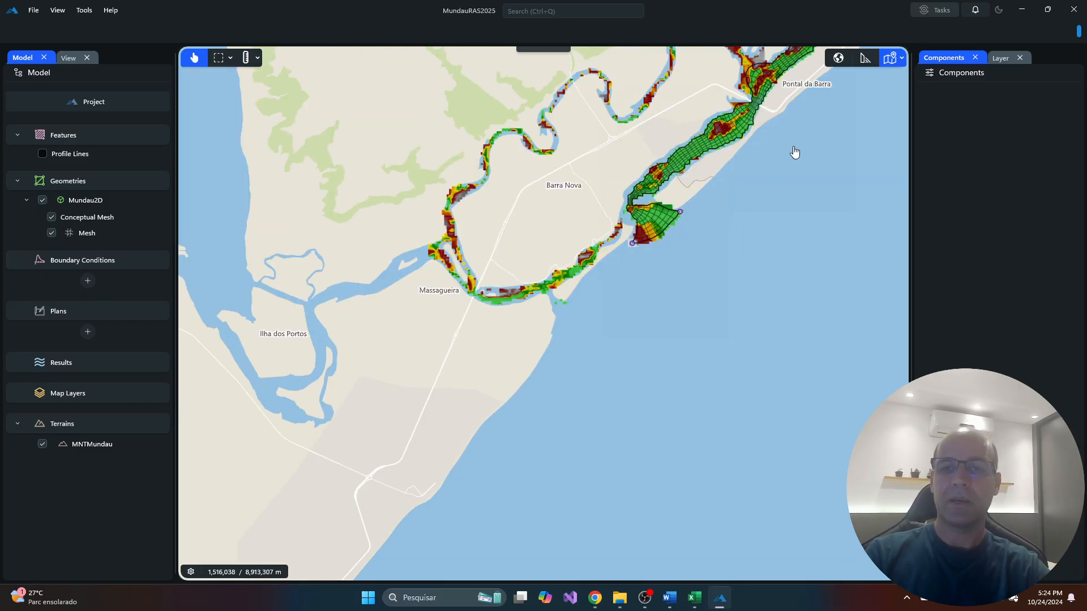
- Examine the upstream end of the mesh where the river enters the lagoon near Santa Luzia do Norte
drag(794, 152, 698, 376)
drag(648, 214, 579, 505)
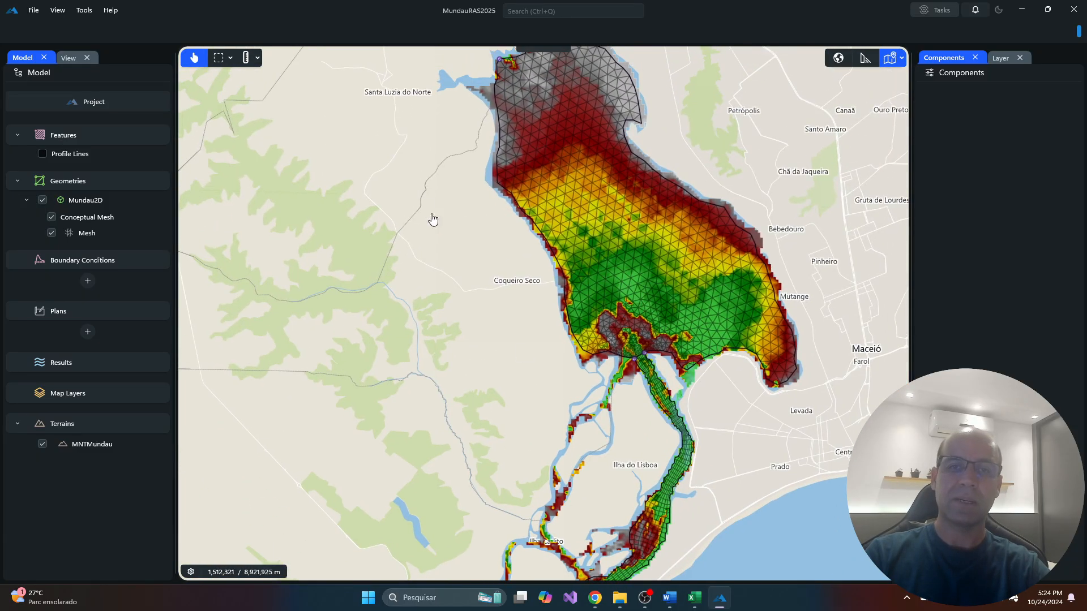
drag(466, 152, 494, 376)
scroll(525, 274, up, 3)
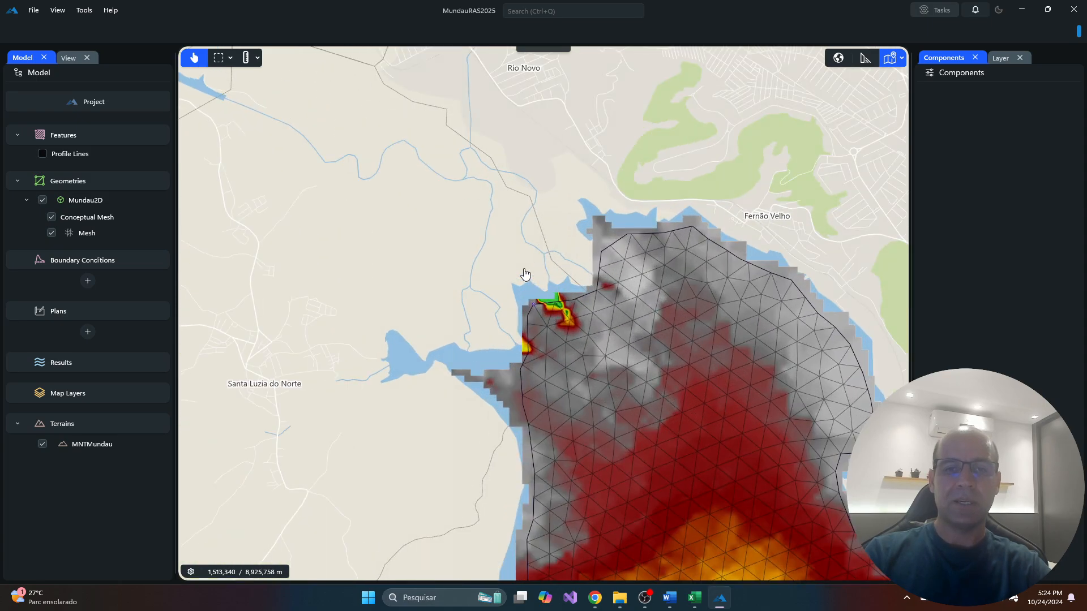
scroll(550, 295, up, 3)
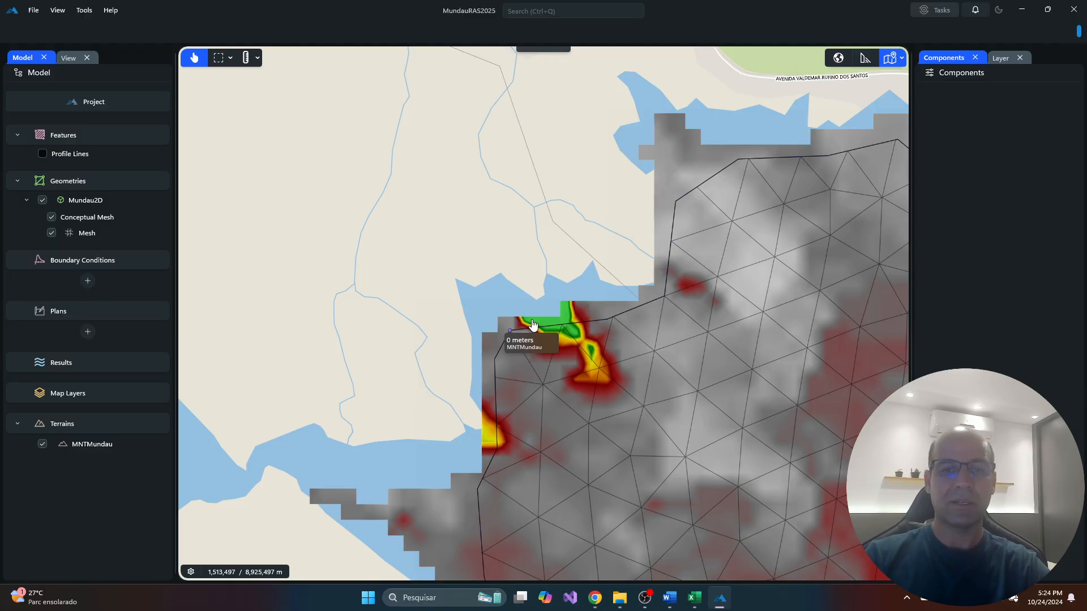
scroll(584, 294, down, 3)
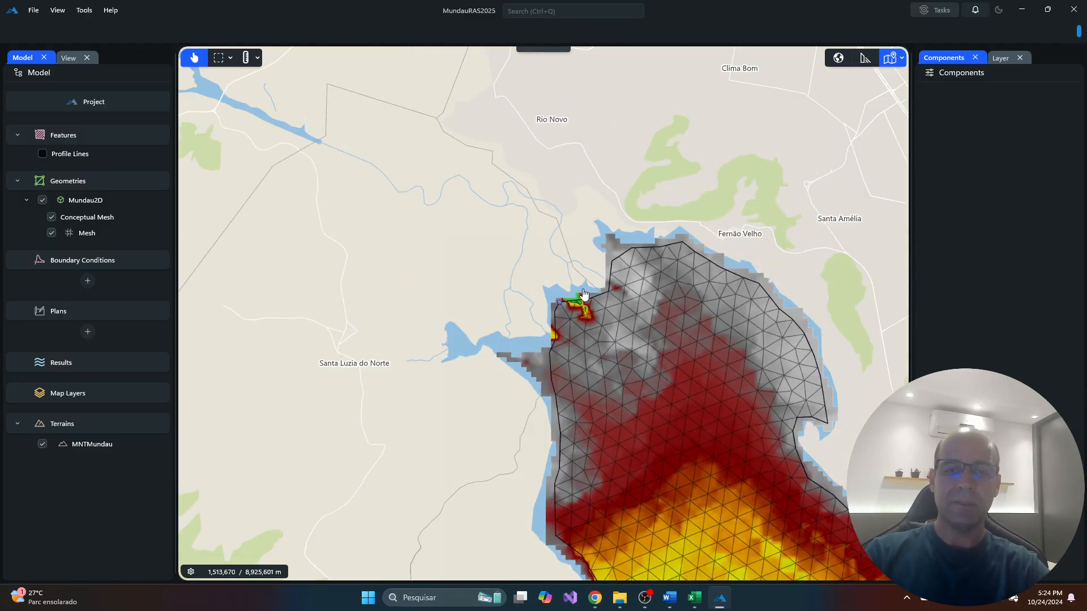
- Show the full extent of the MNTMundau terrain and inspect the mesh's outer edge at the sea mouth
right_click(86, 449)
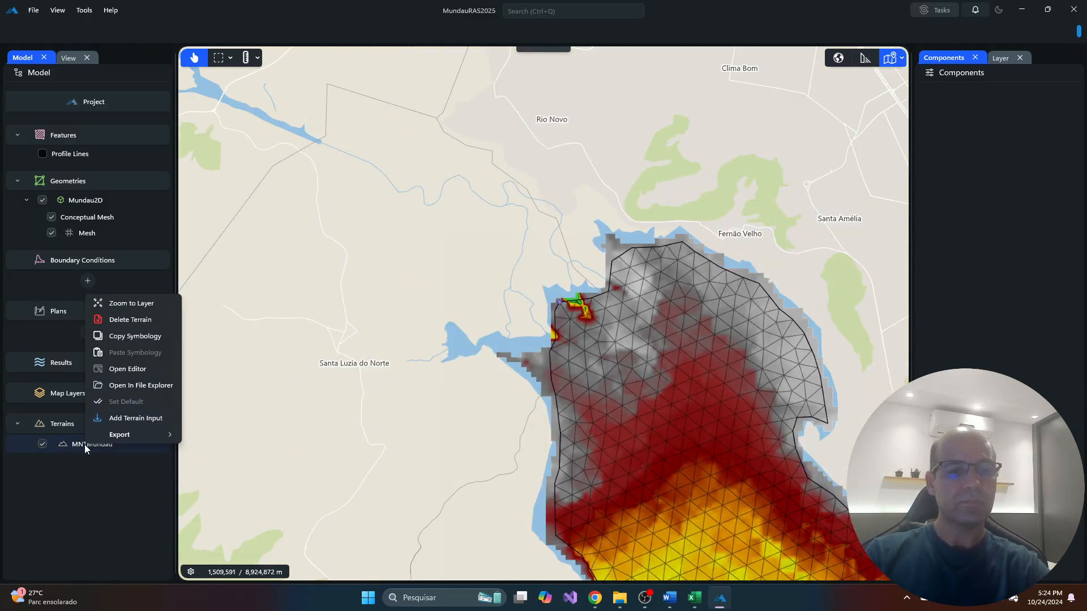
click(132, 304)
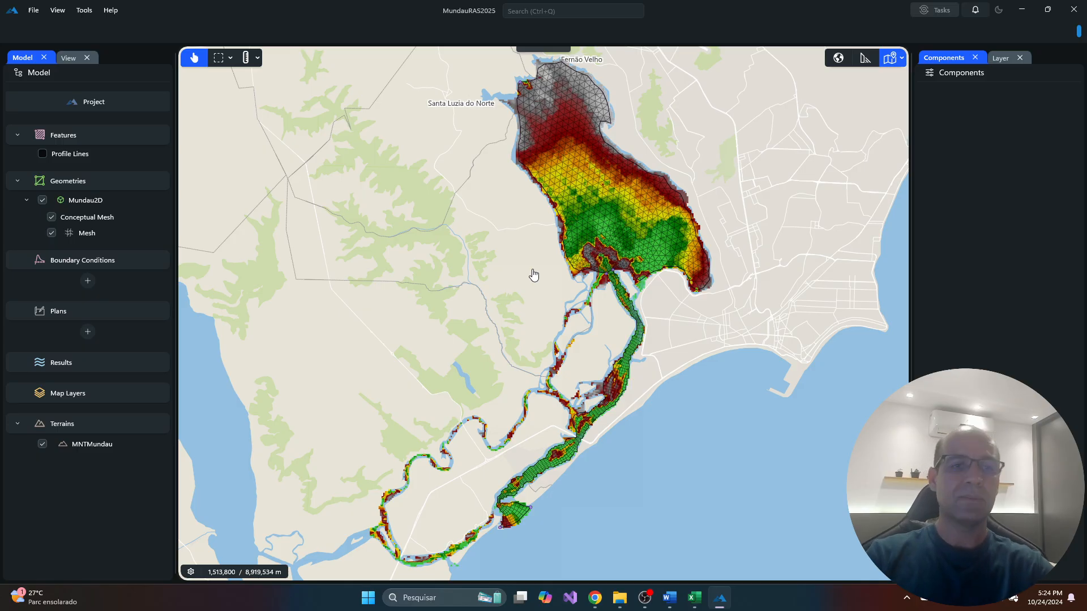
mouse_move(527, 517)
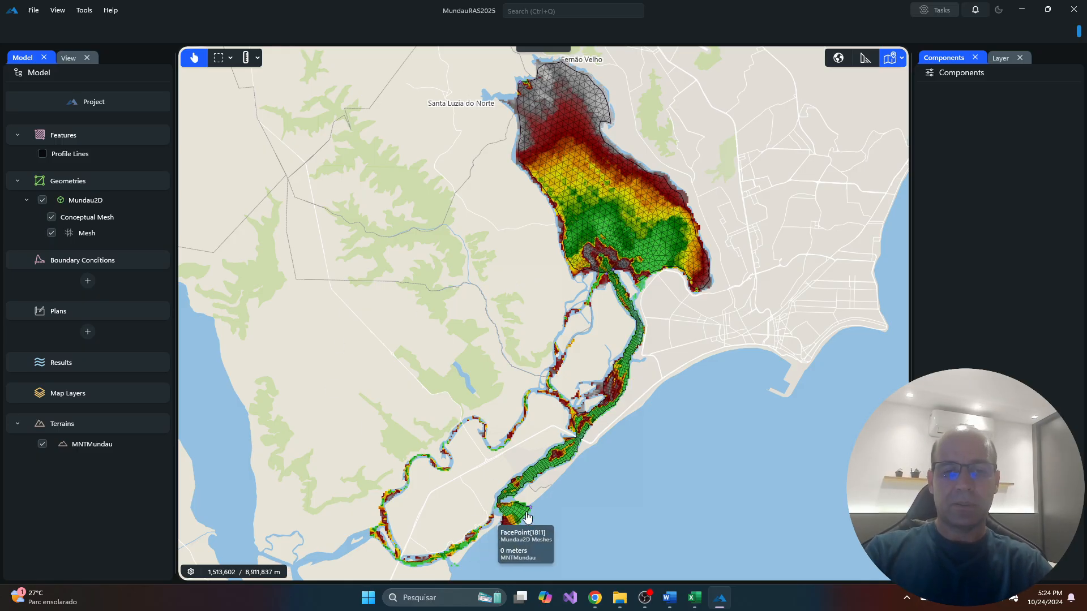
scroll(528, 517, up, 3)
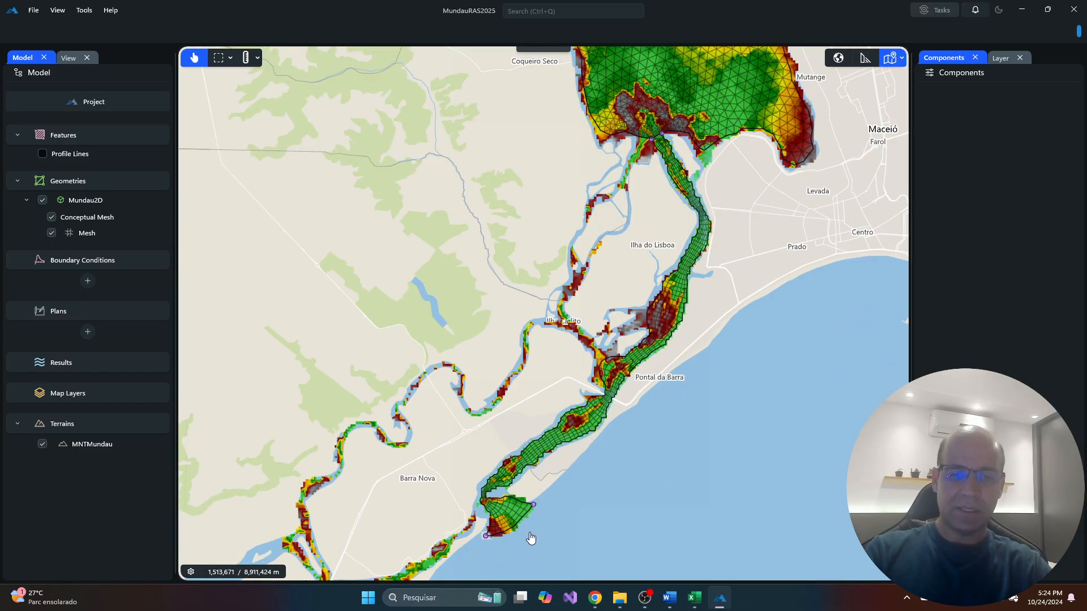
drag(530, 537, 643, 291)
scroll(644, 289, up, 3)
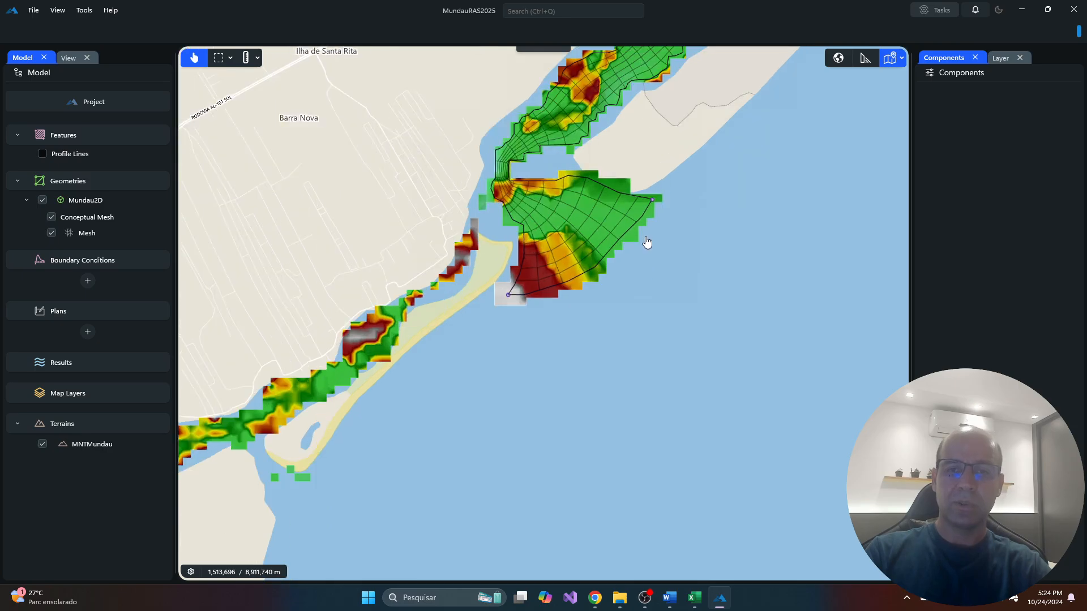
drag(647, 243, 647, 308)
scroll(647, 309, up, 2)
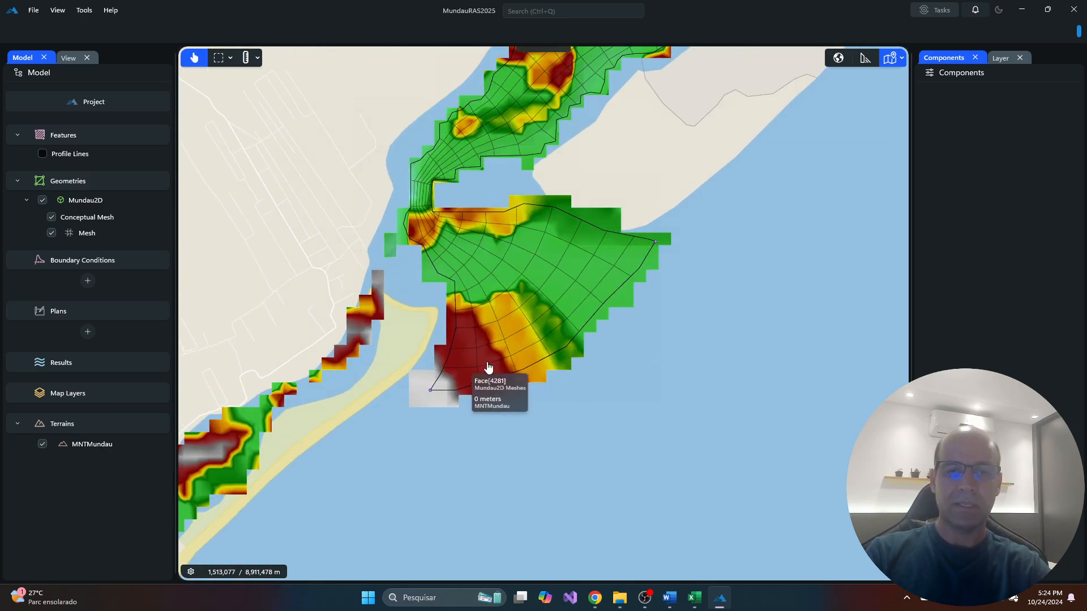
mouse_move(449, 399)
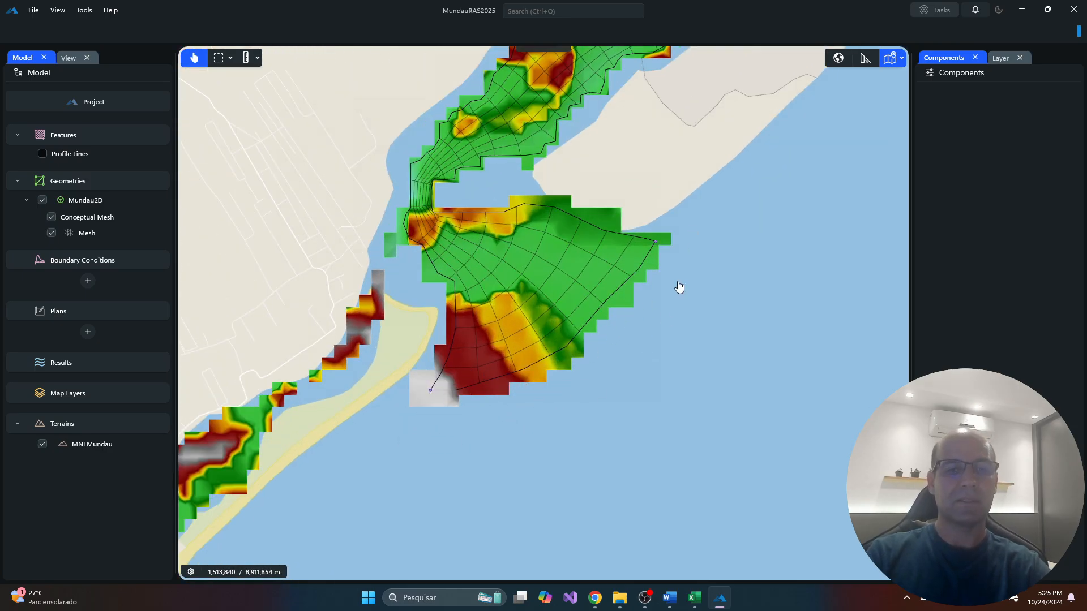
mouse_move(542, 387)
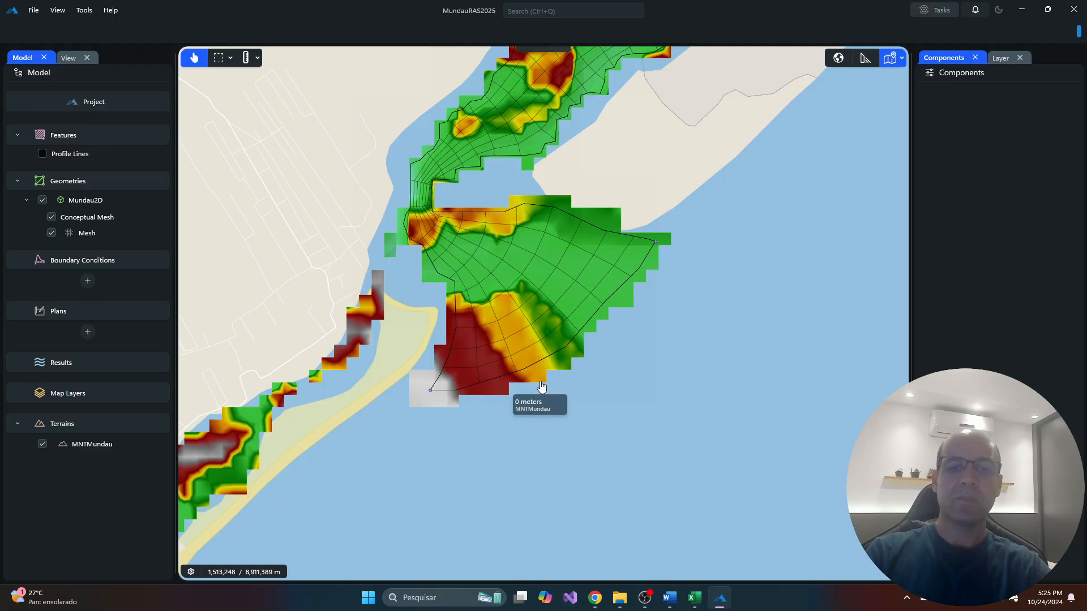
scroll(540, 384, up, 1)
mouse_move(490, 378)
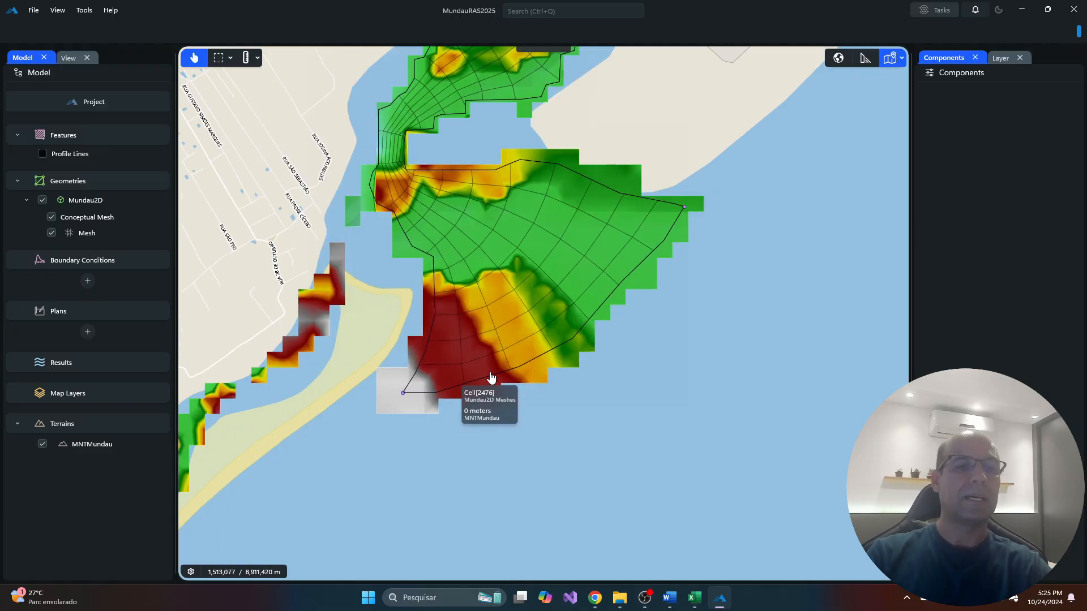
- Start a new boundary condition named Embocadura
click(92, 262)
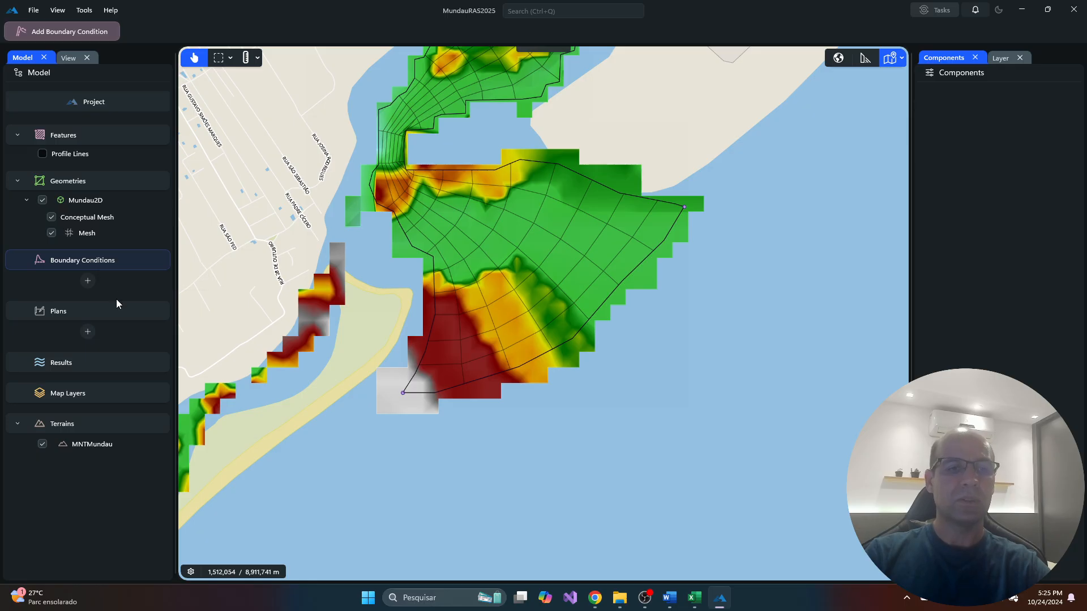
click(87, 281)
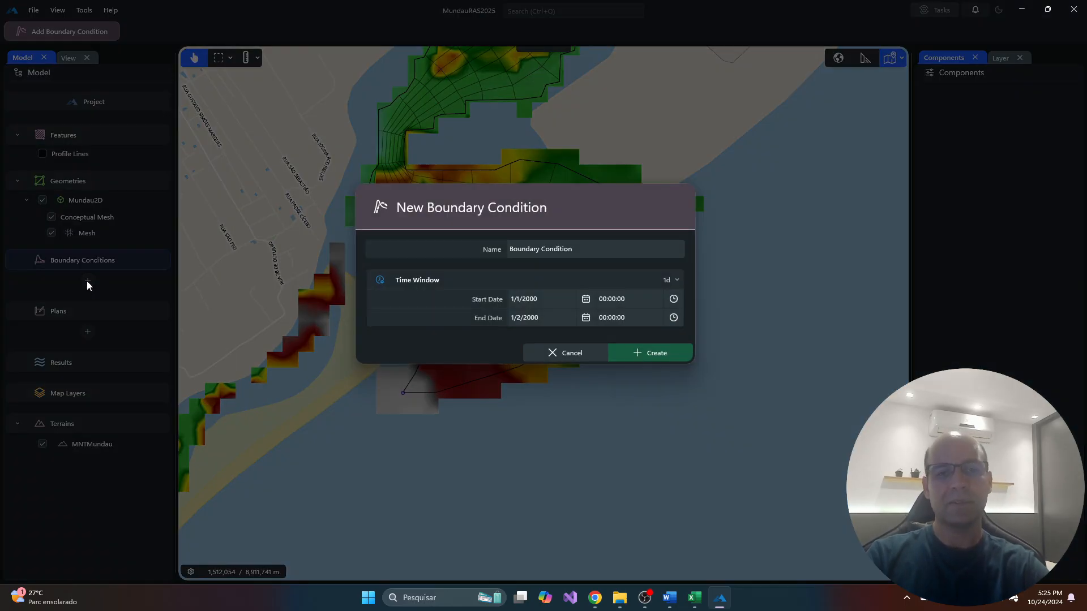
click(579, 252)
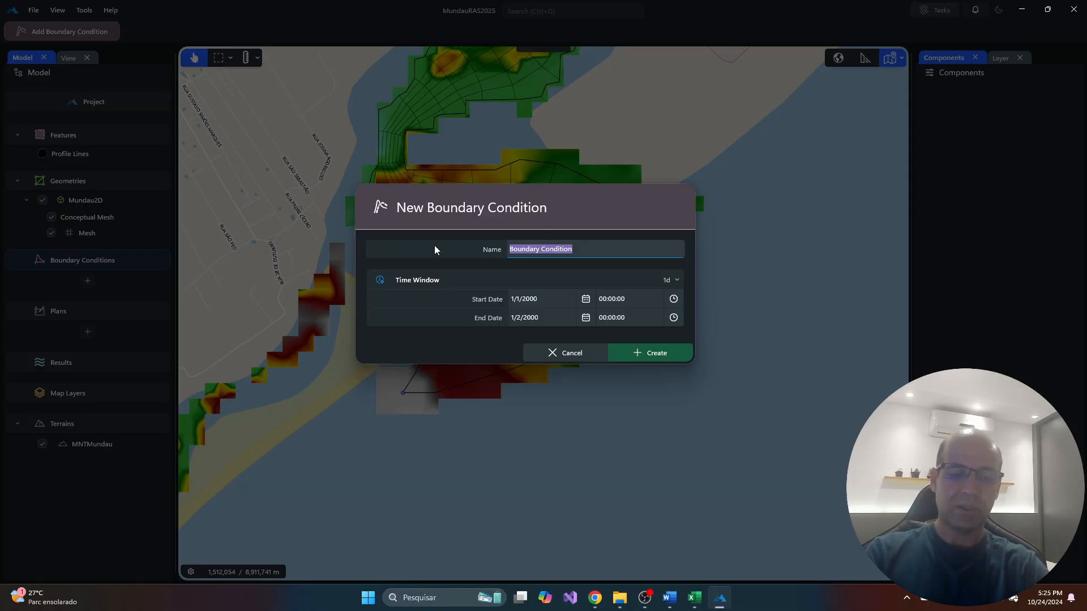
text(Em)
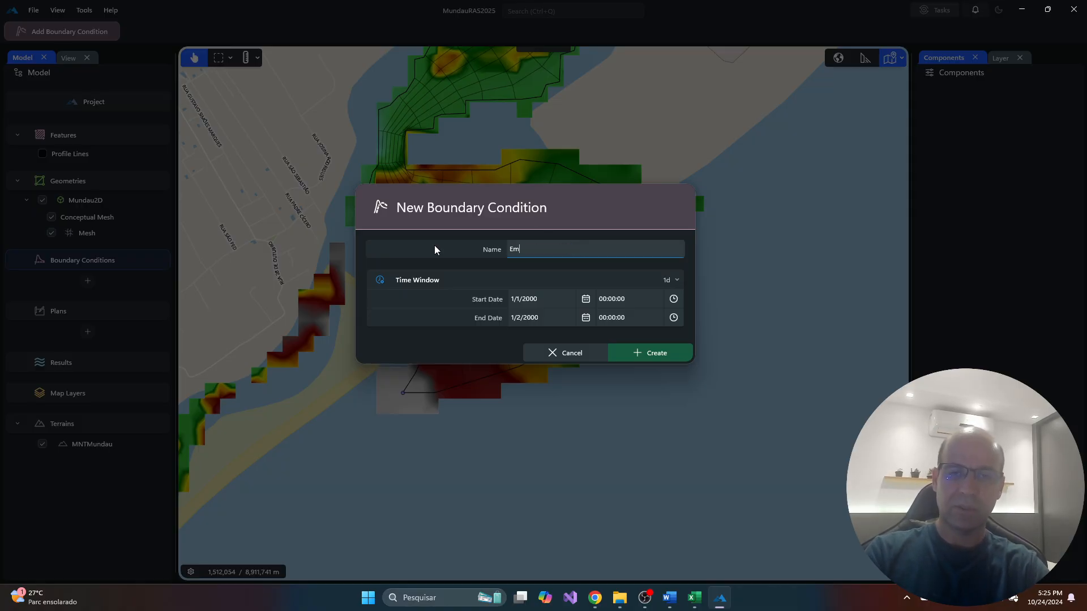
text(bocadura)
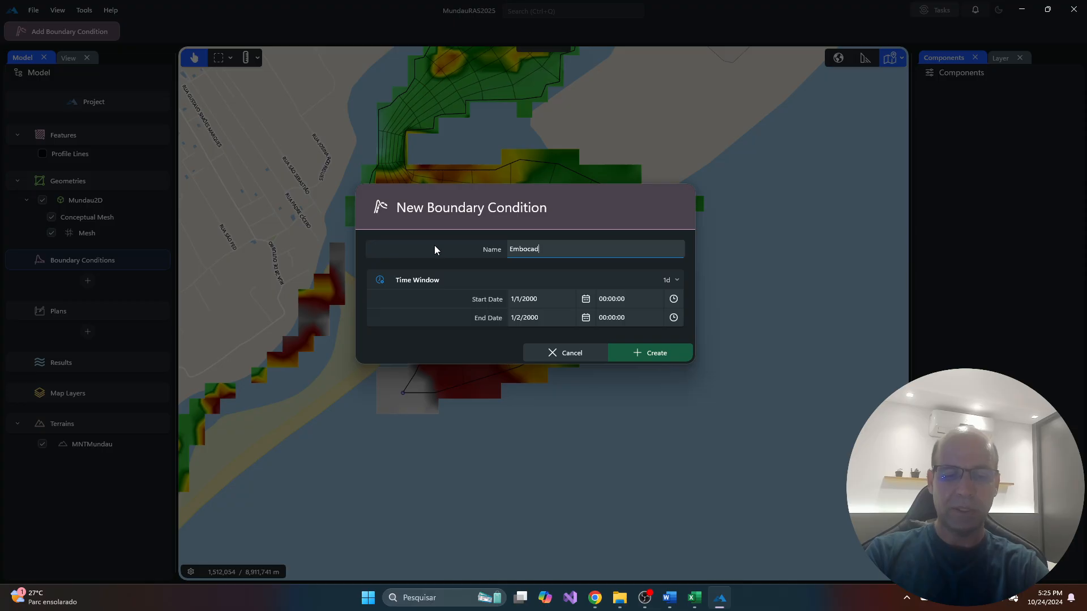
click(543, 299)
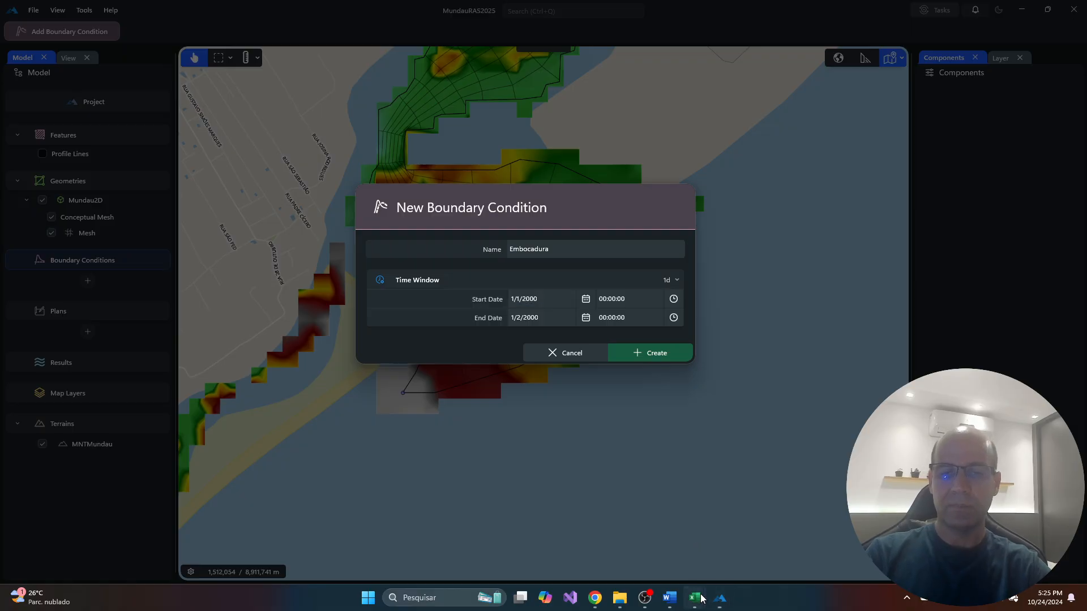
- Switch to the mare workbook in Excel and examine the date-times and tide levels in the first rows of columns A and B
mouse_move(701, 597)
click(626, 534)
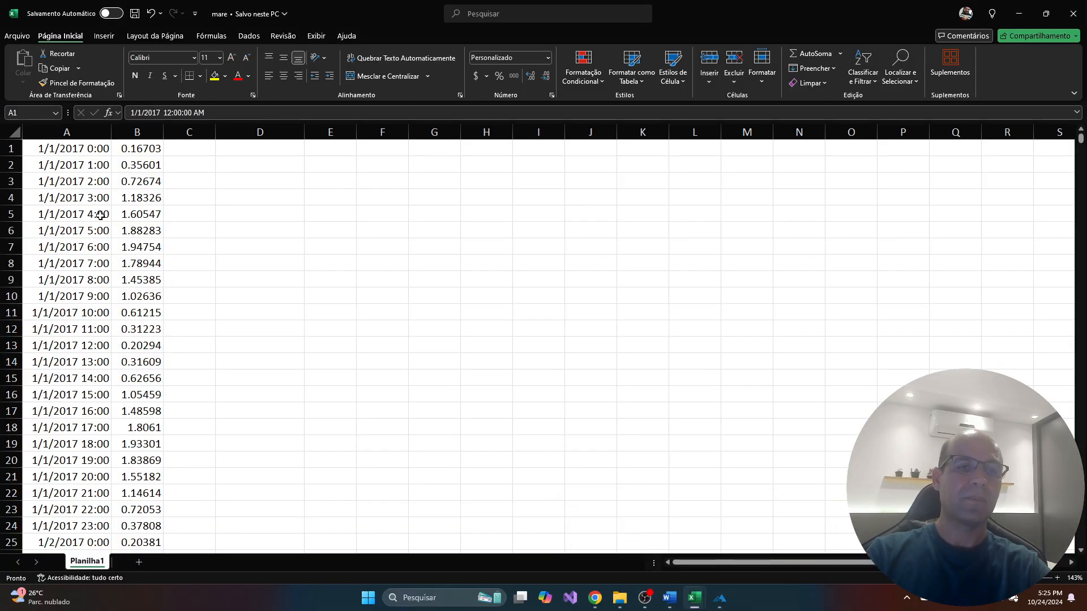
click(74, 160)
key(Up)
key(Right)
key(Left)
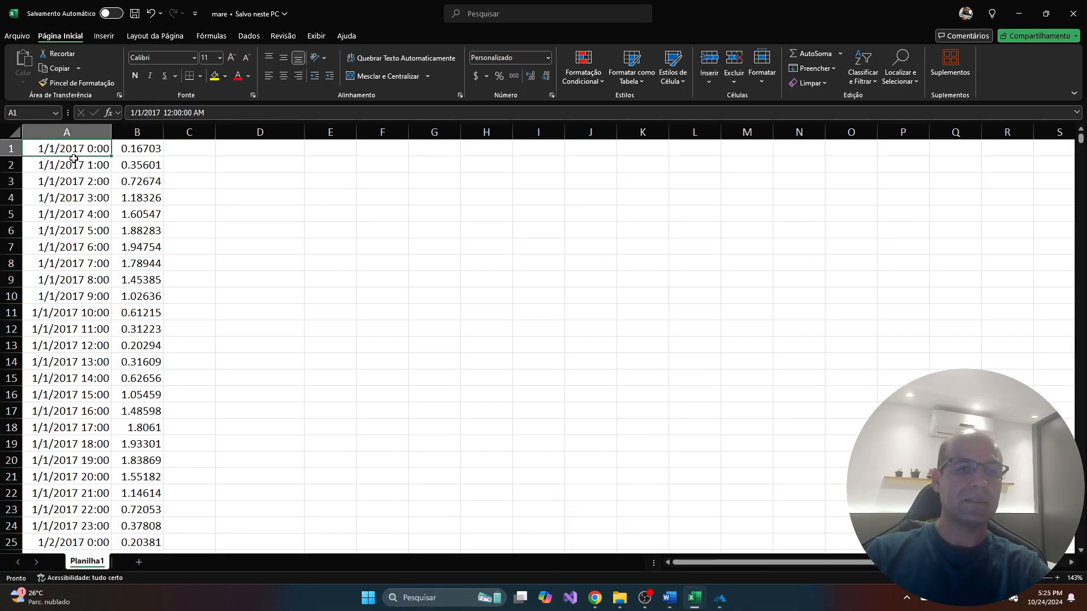
key(Right)
key(Left)
key(Right)
key(Left)
key(Down)
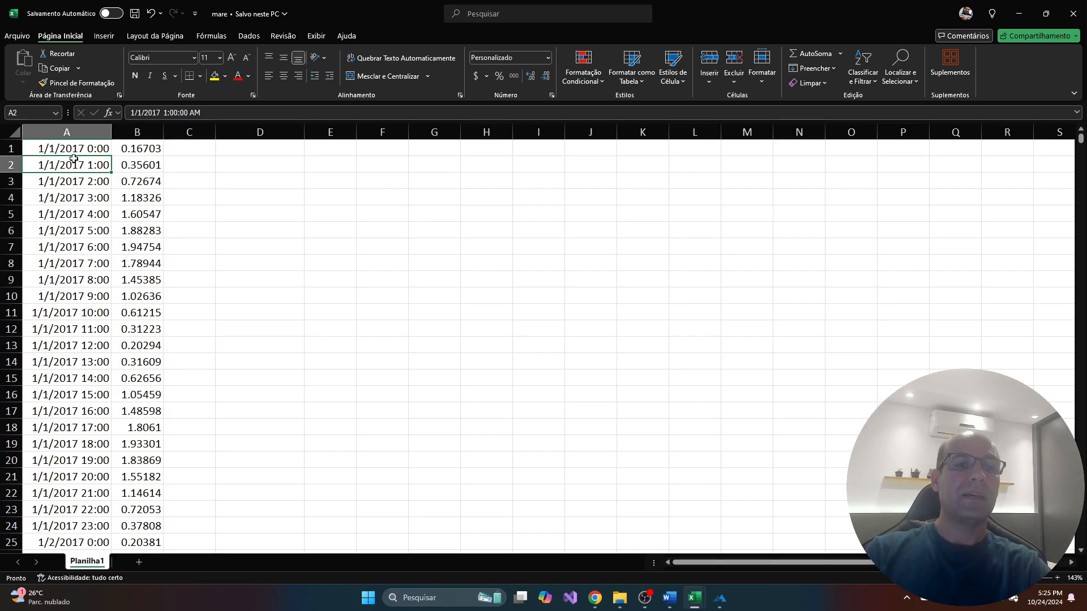
key(Up)
key(Right)
key(Left)
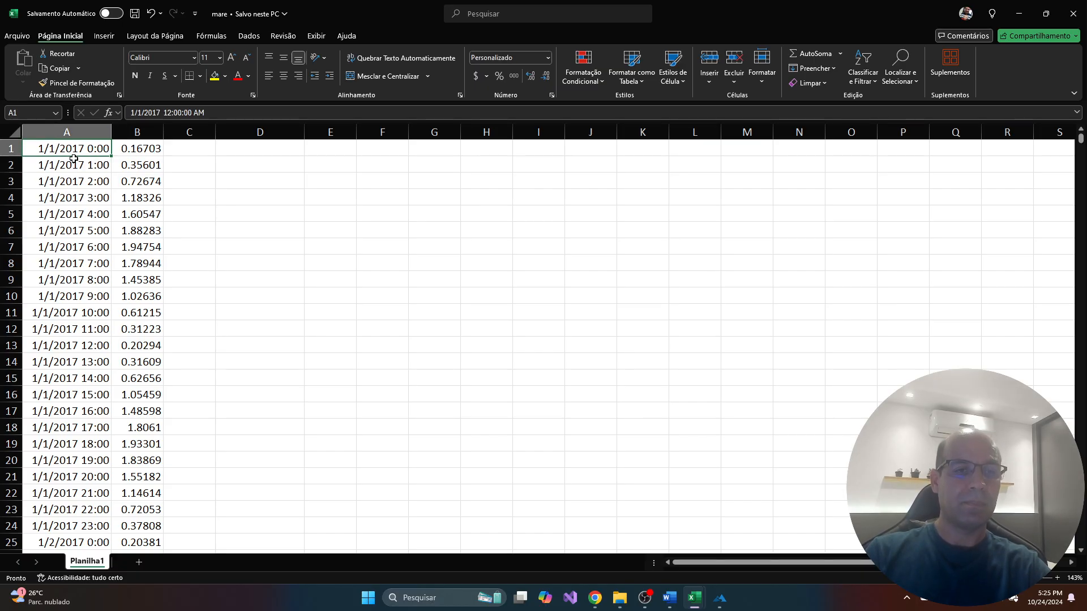
- Check the end and start dates of the tide series in column A and return to the new boundary condition in HEC-RAS
key(ctrl+Down)
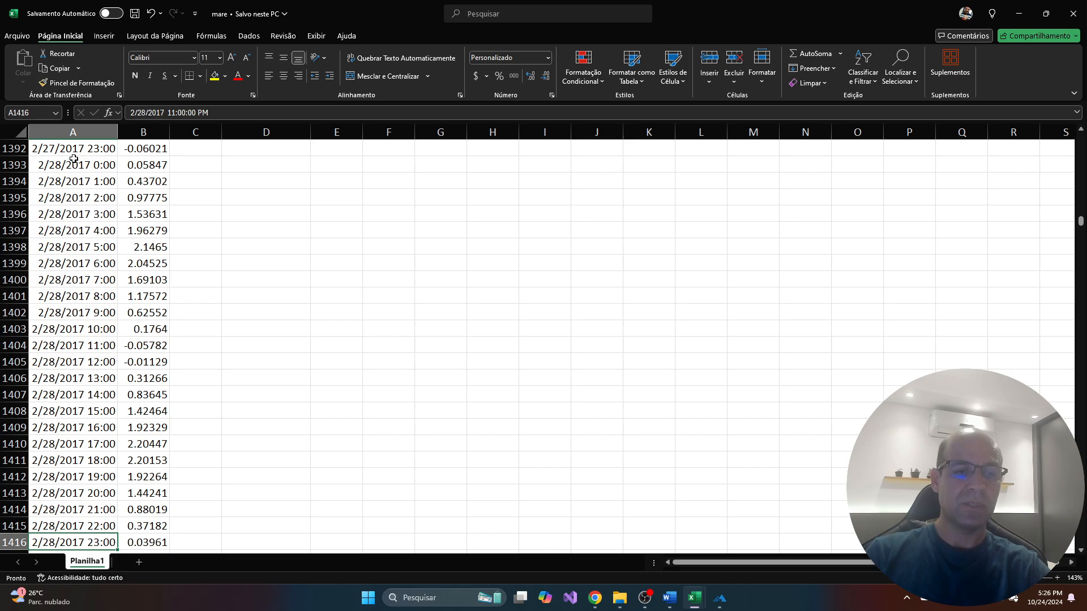
key(Up)
key(Up)
key(ctrl+Up)
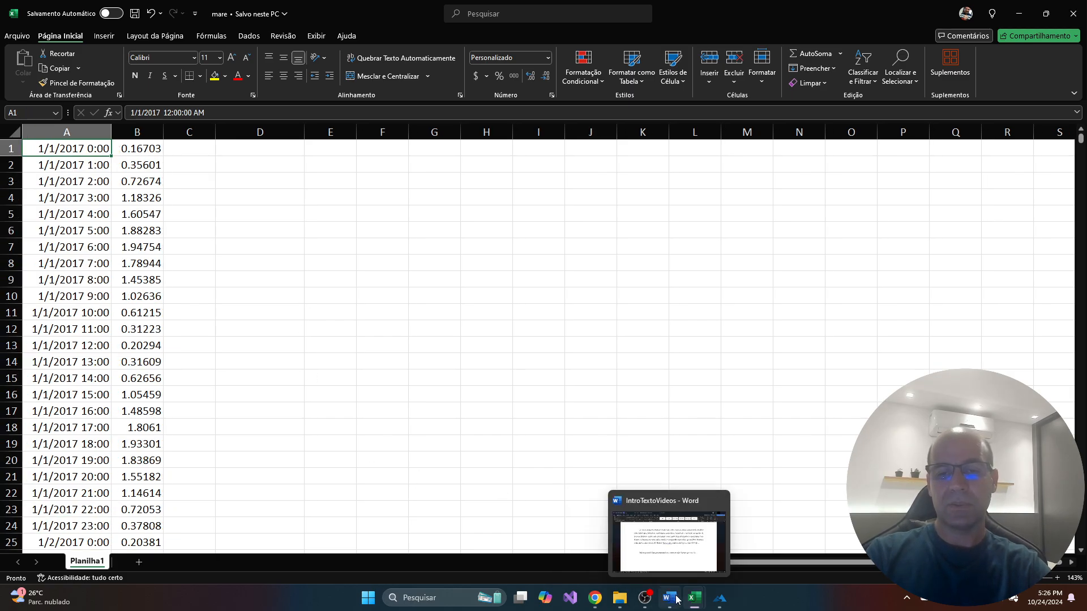
click(722, 601)
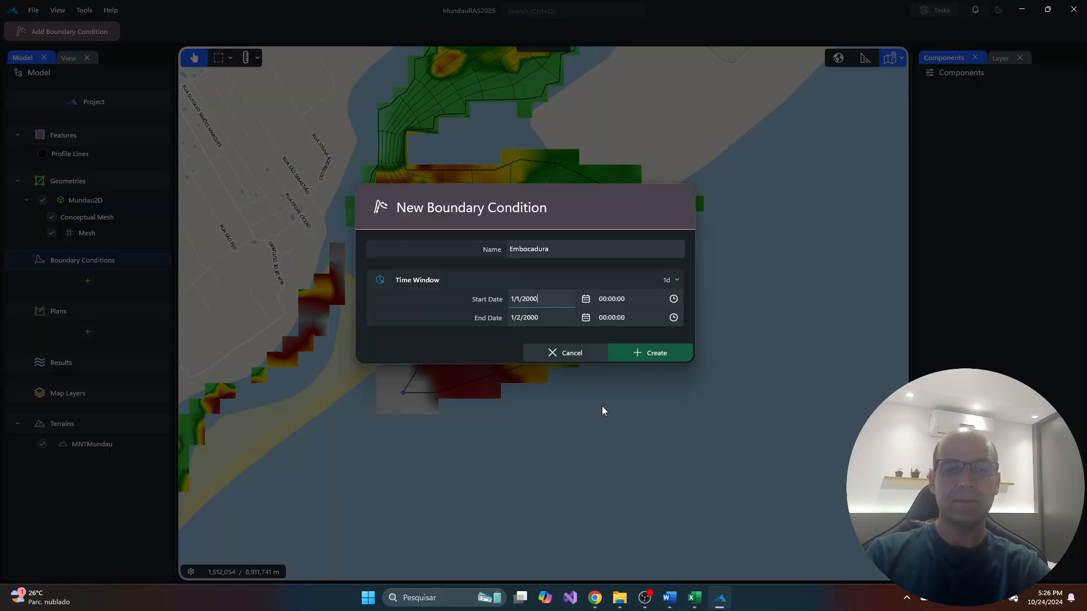
- Set the start of the Embocadura time window to 1/1/2017 at 00:00:00
click(588, 300)
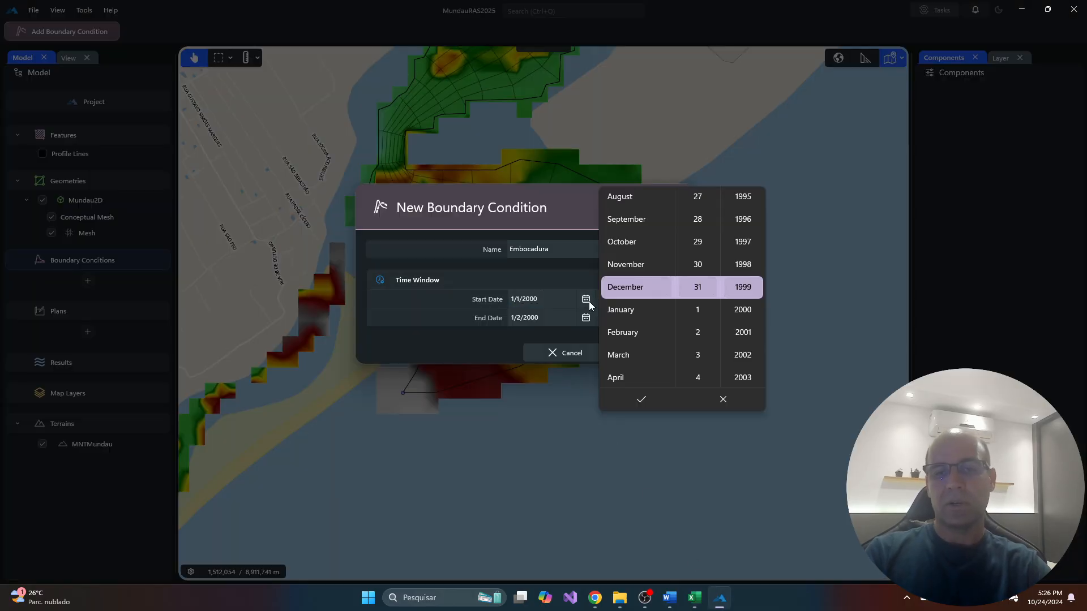
scroll(750, 310, down, 16)
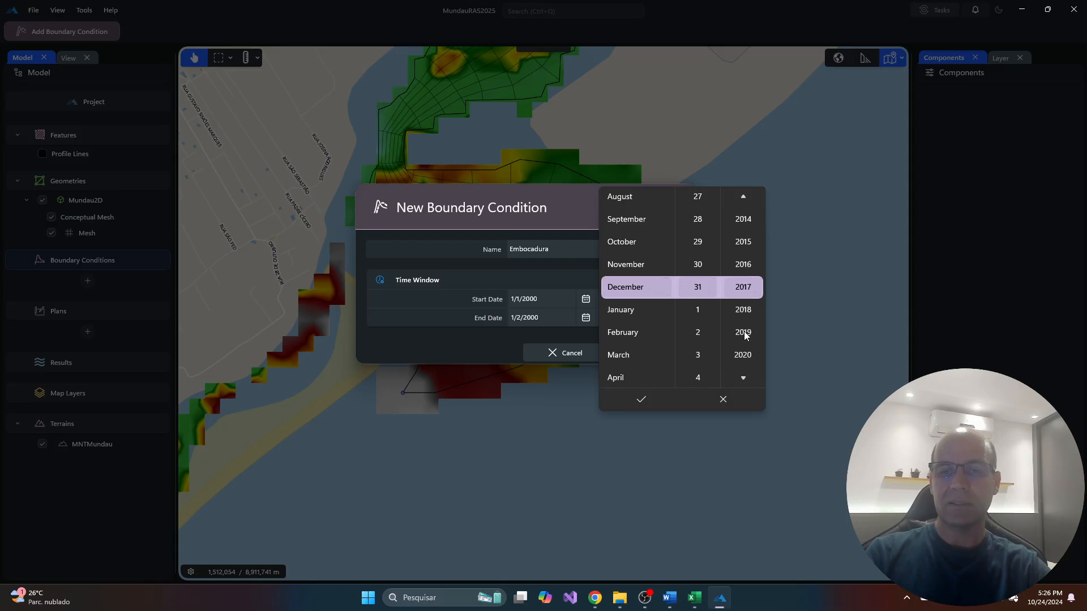
click(698, 310)
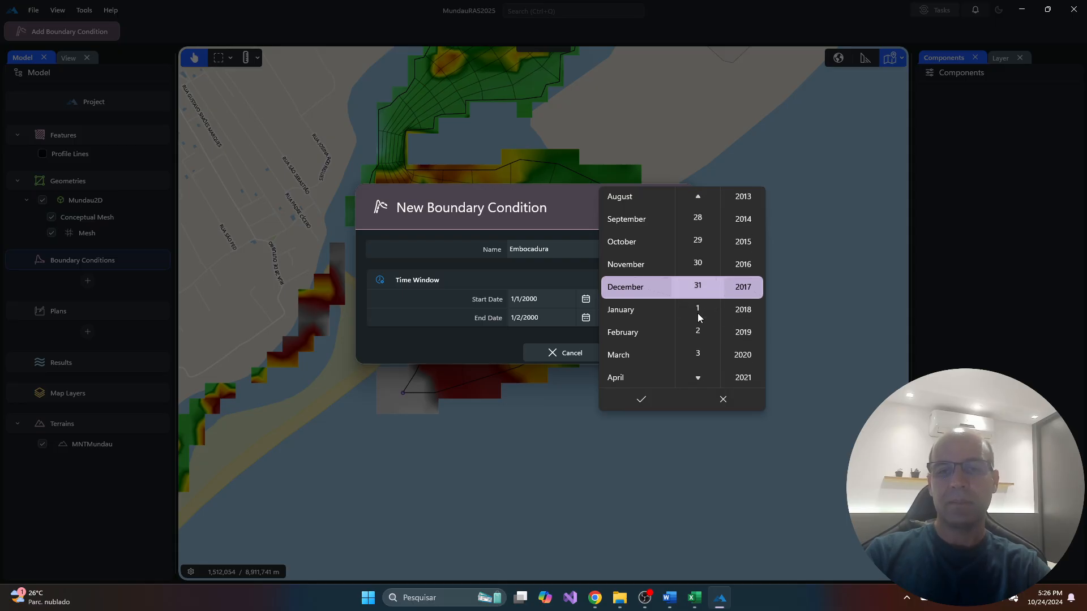
click(630, 310)
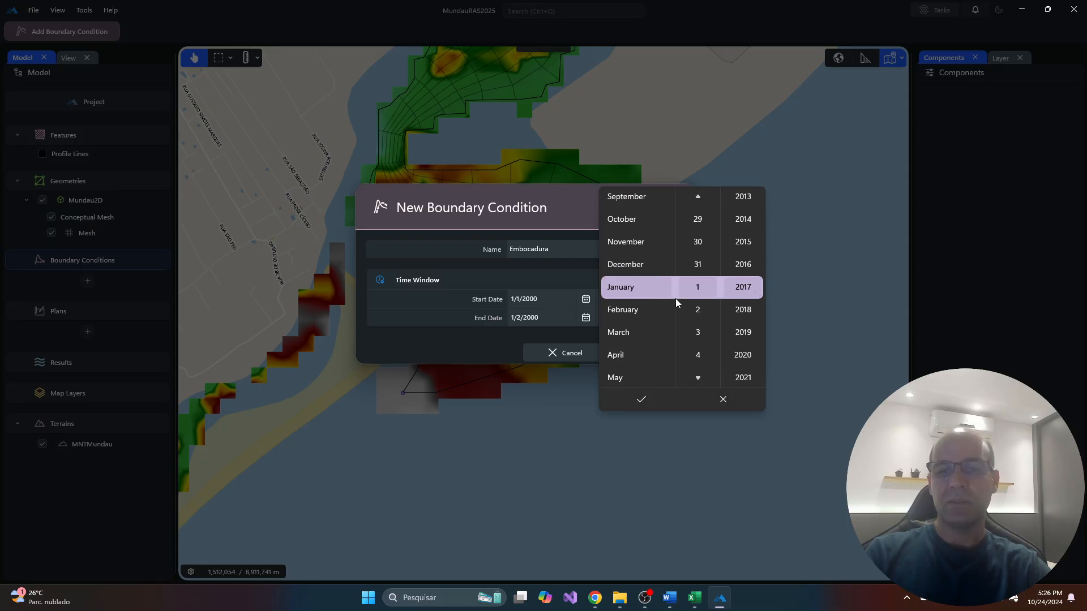
click(641, 401)
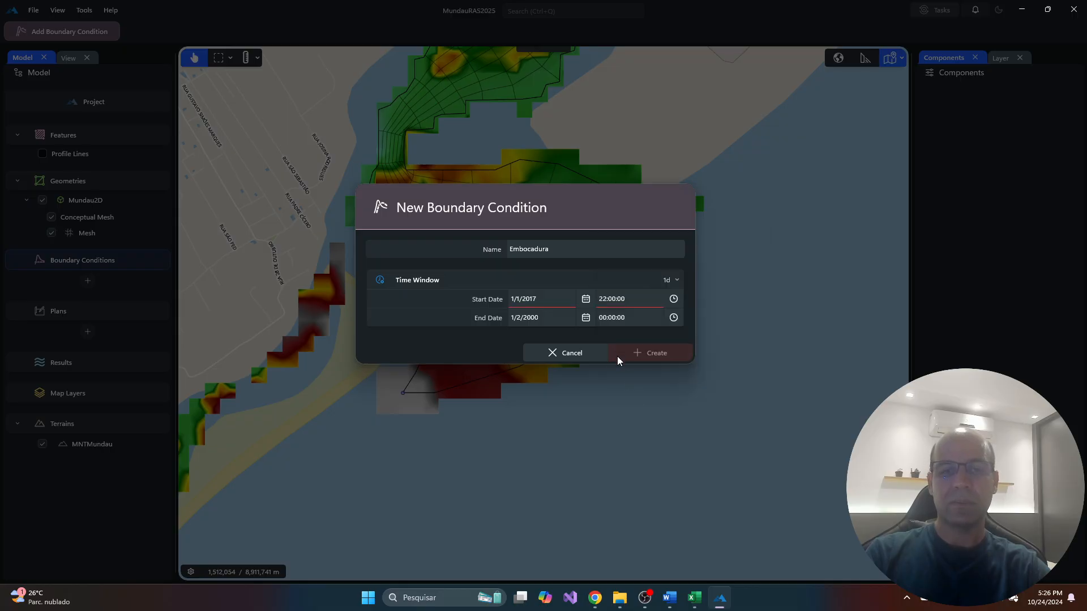
click(608, 300)
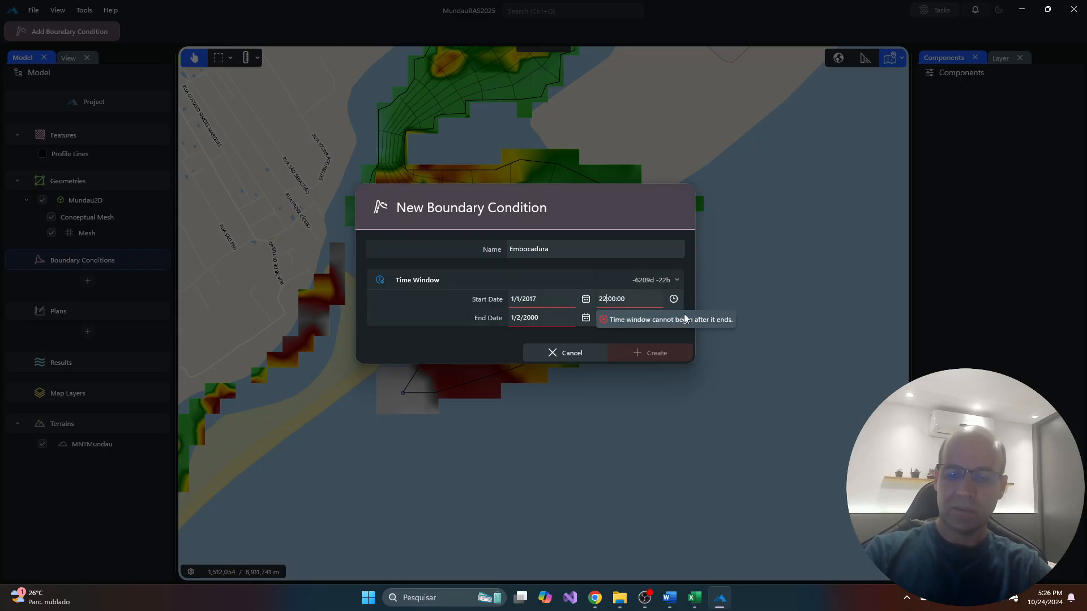
key(BackSpace)
key(BackSpace)
text(00)
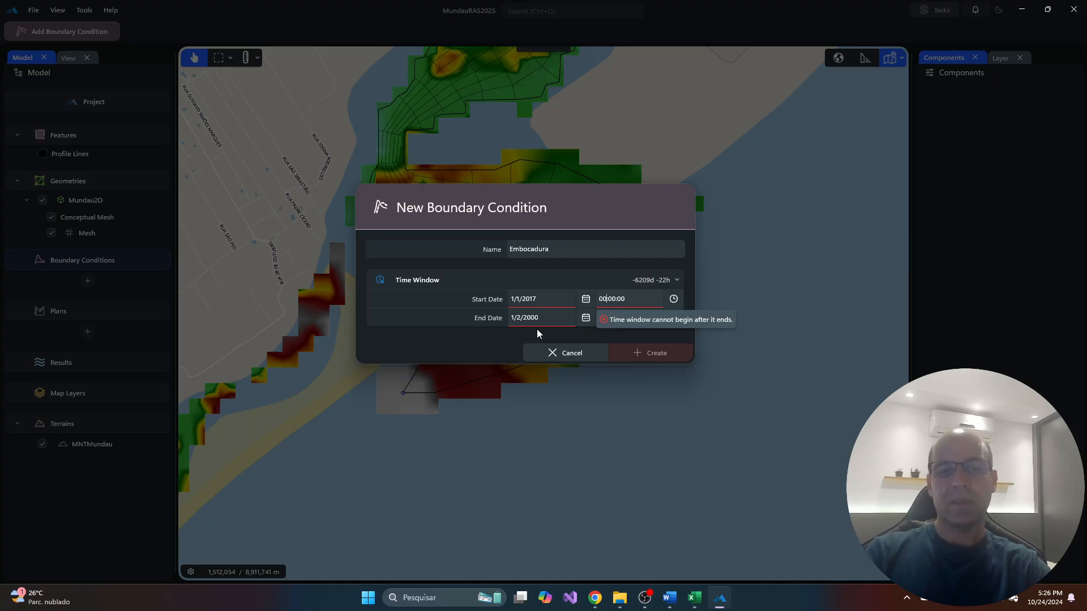
- Set the end of the time window to 2/28/2017 at 23:00:00 and create the boundary condition
click(586, 318)
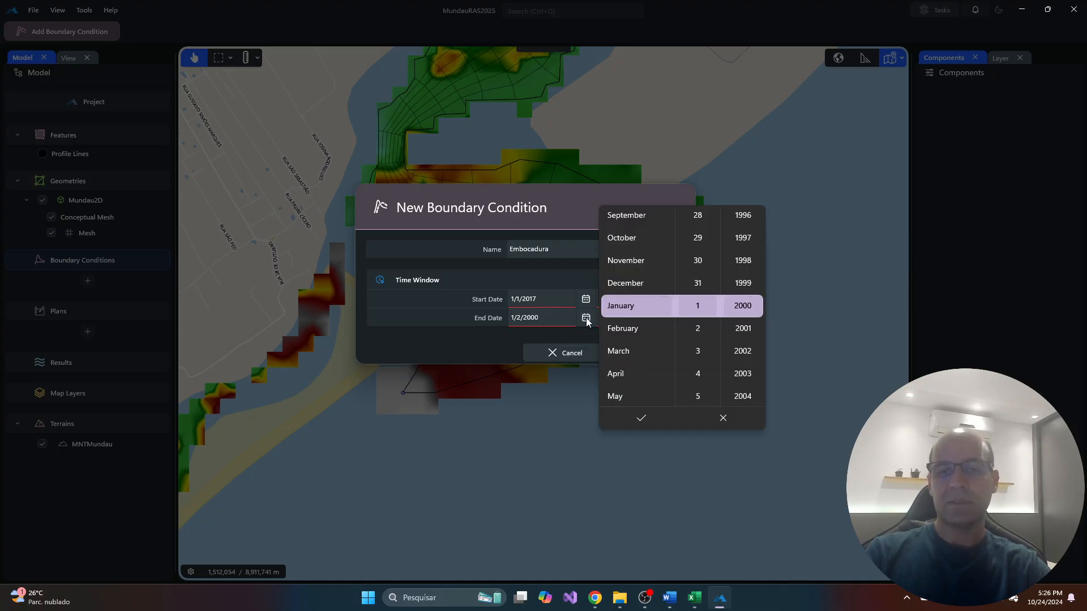
scroll(739, 374, down, 4)
scroll(739, 374, down, 5)
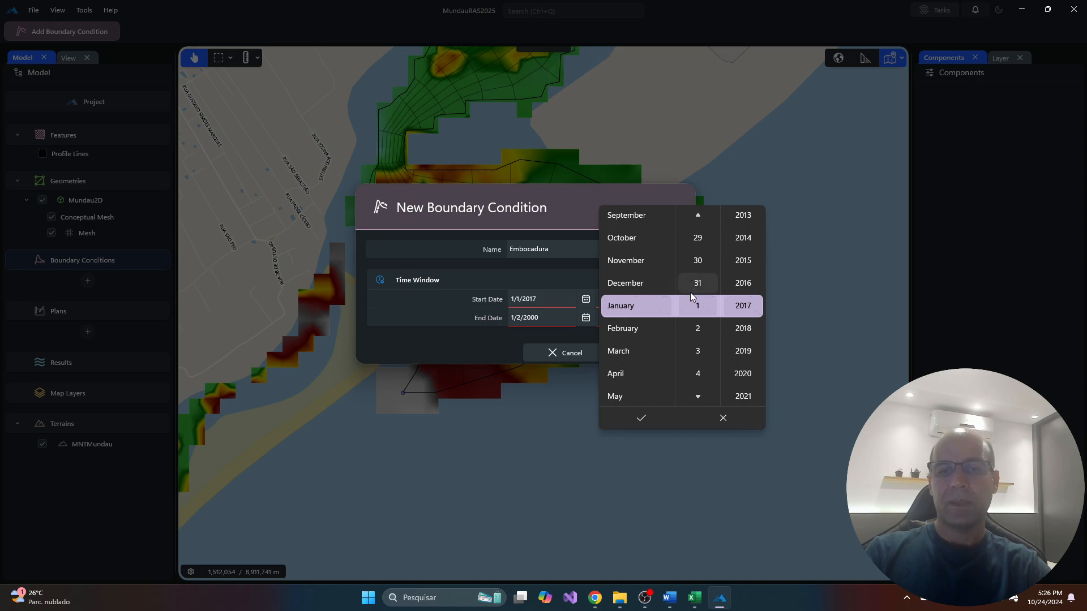
click(634, 335)
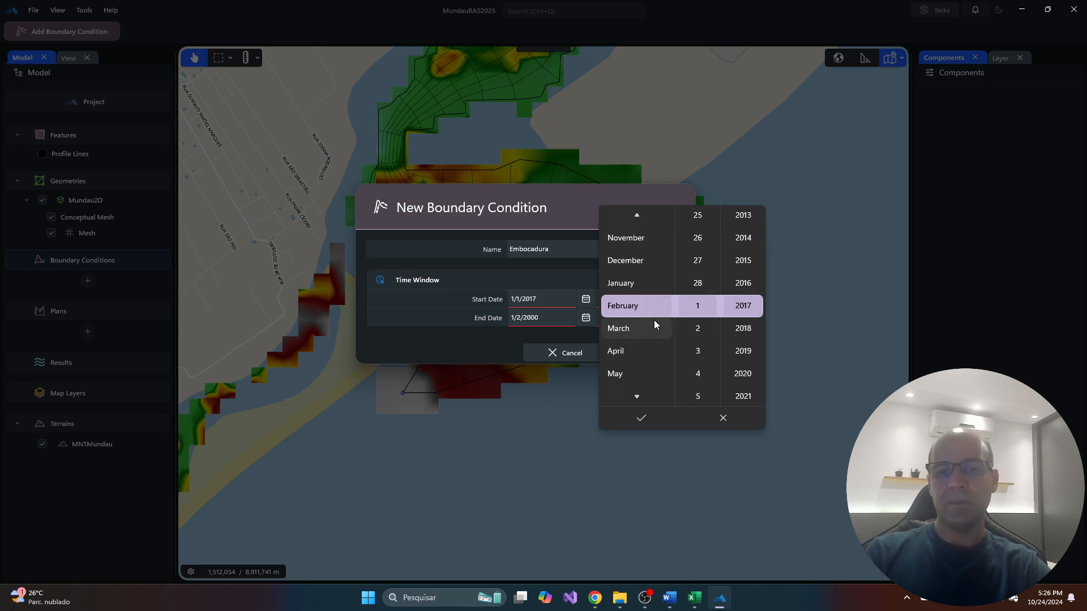
click(702, 283)
click(637, 418)
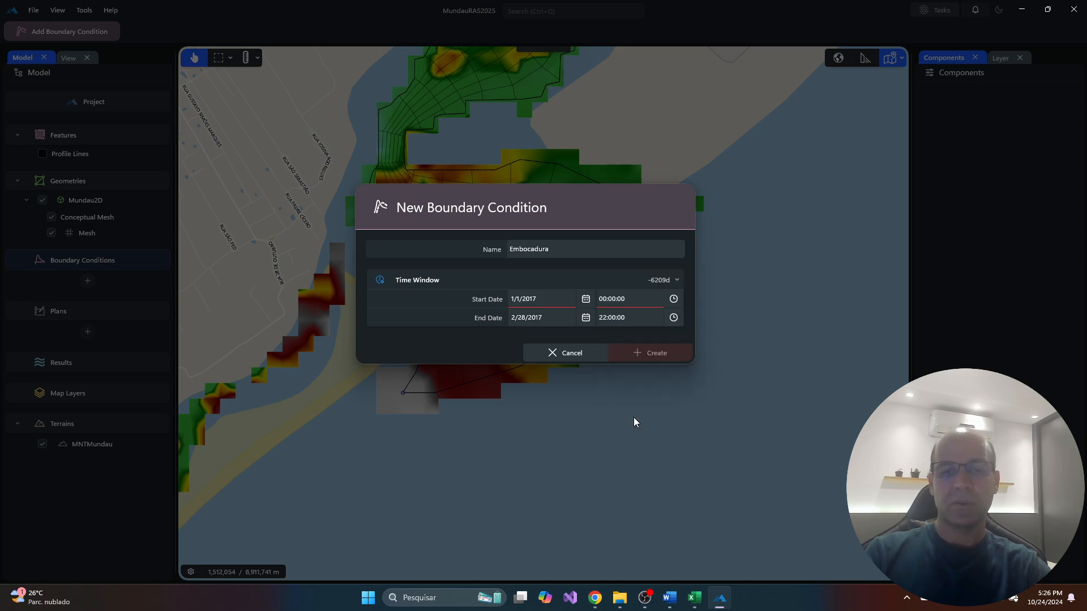
click(609, 325)
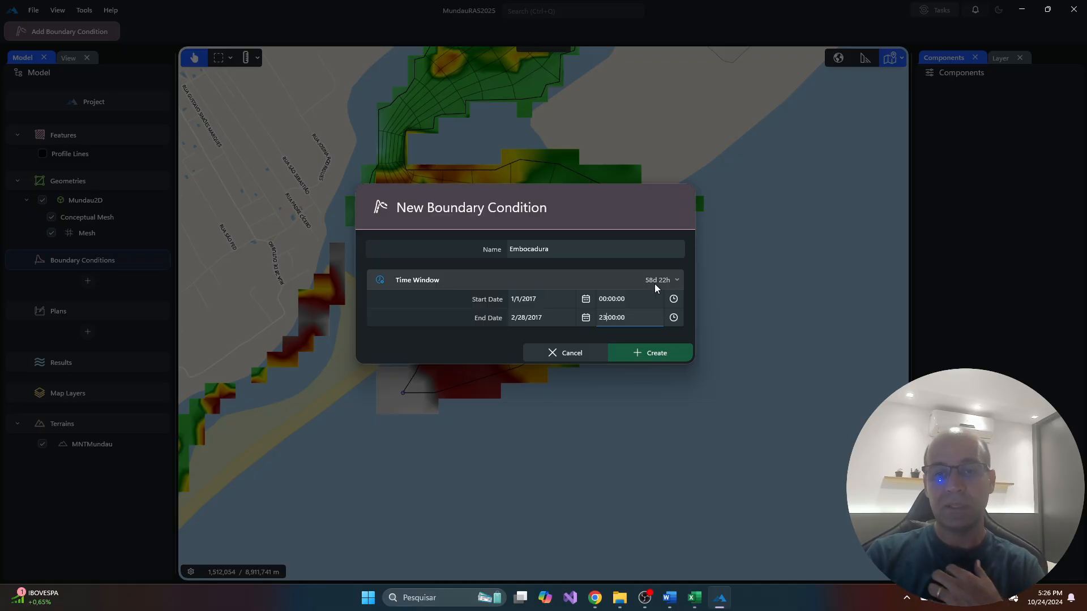
click(652, 354)
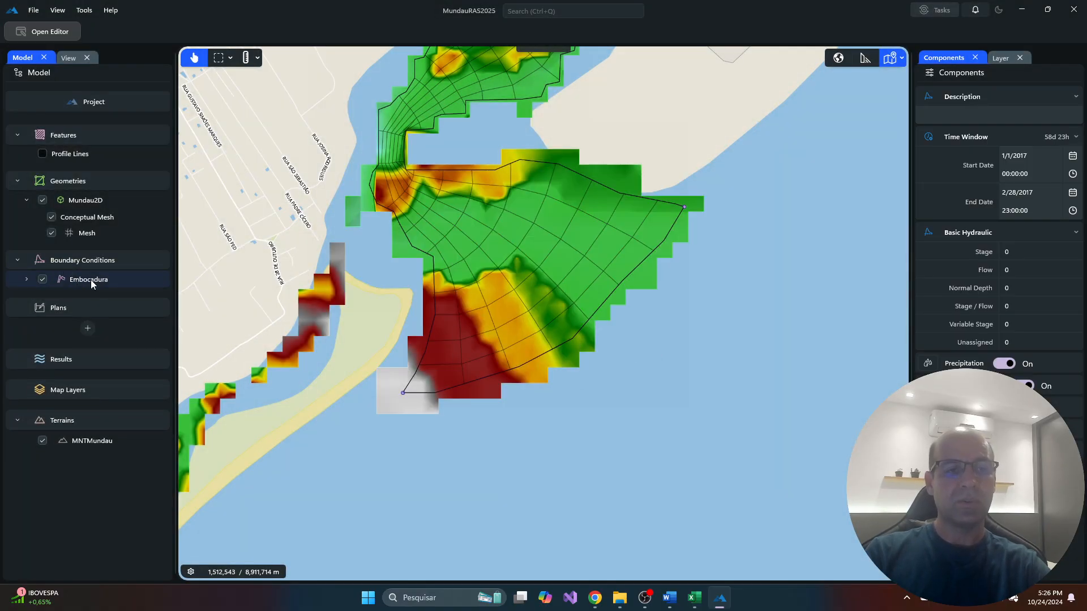
- Look through the components of the Embocadura boundary condition and make its Boundary Condition Lines layer visible
click(26, 280)
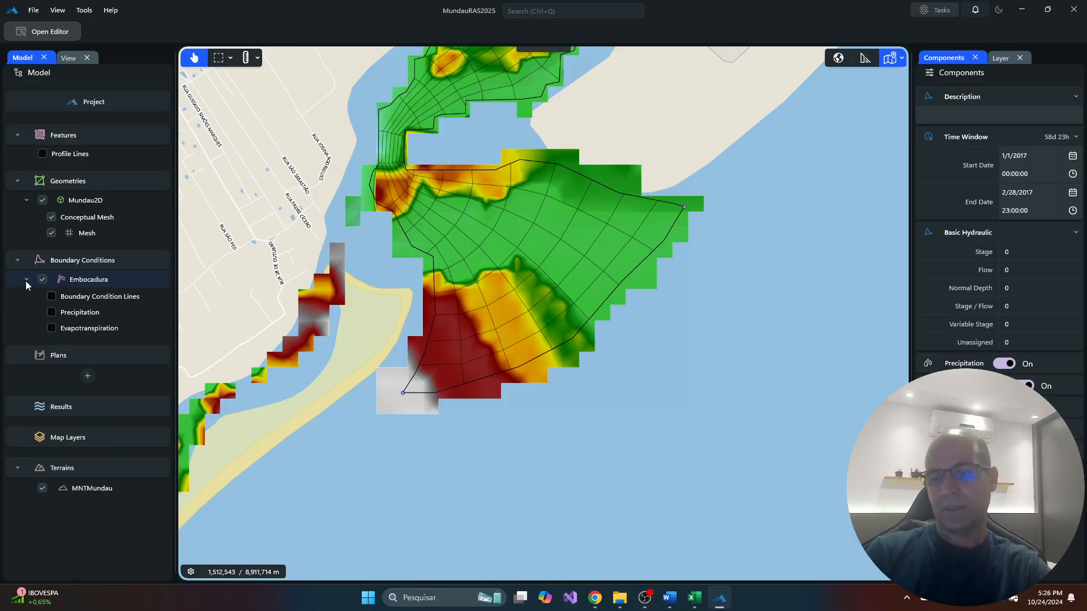
click(80, 298)
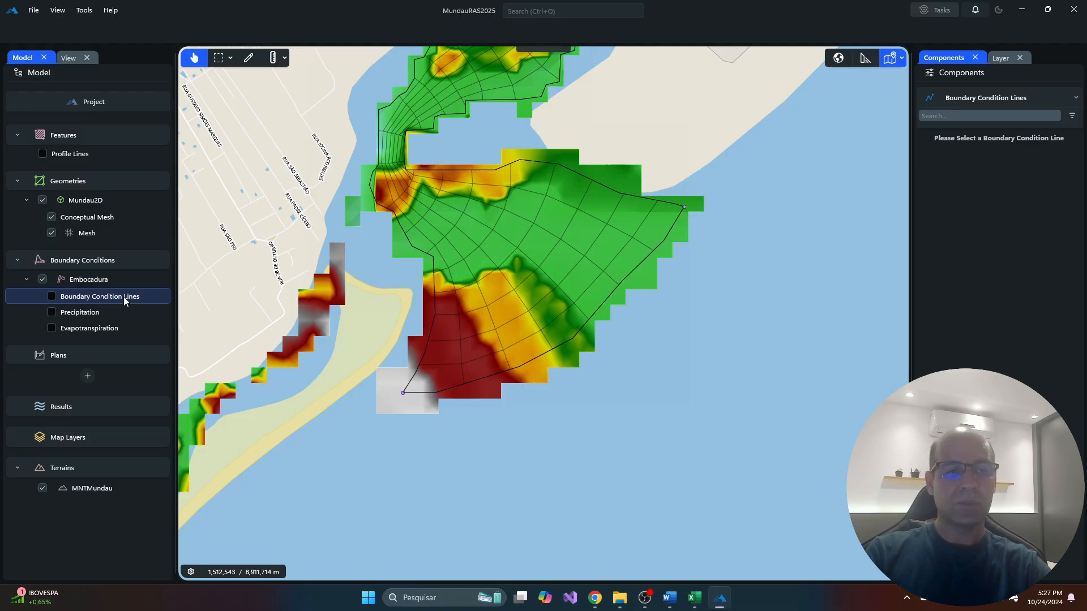
click(87, 315)
click(87, 328)
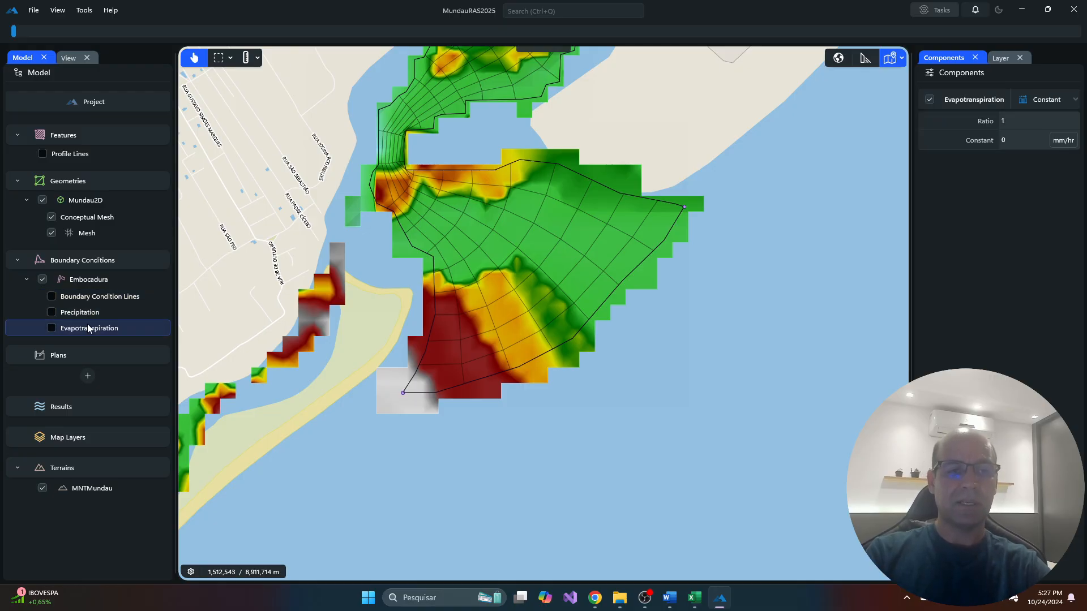
click(100, 297)
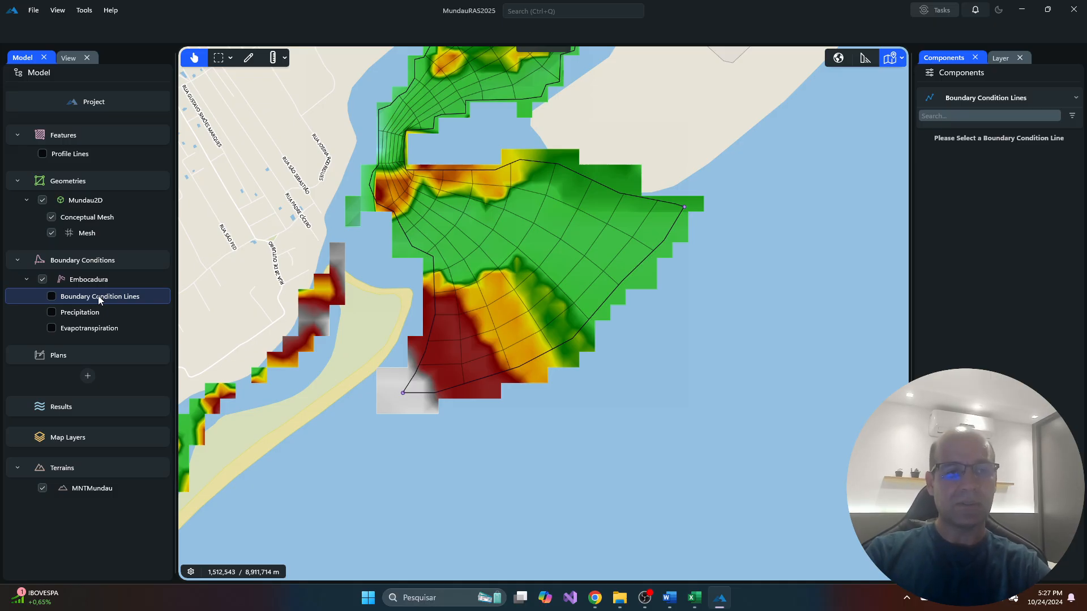
click(51, 297)
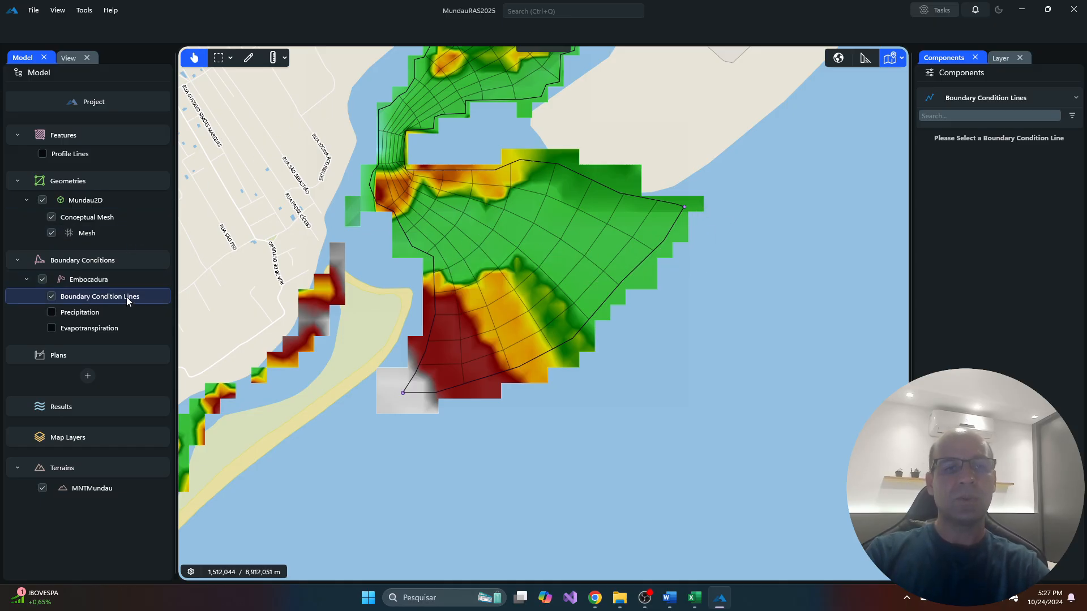
- Draw a boundary condition line along the mesh's outer sea edge, from its southwest corner to its northeast corner
click(250, 59)
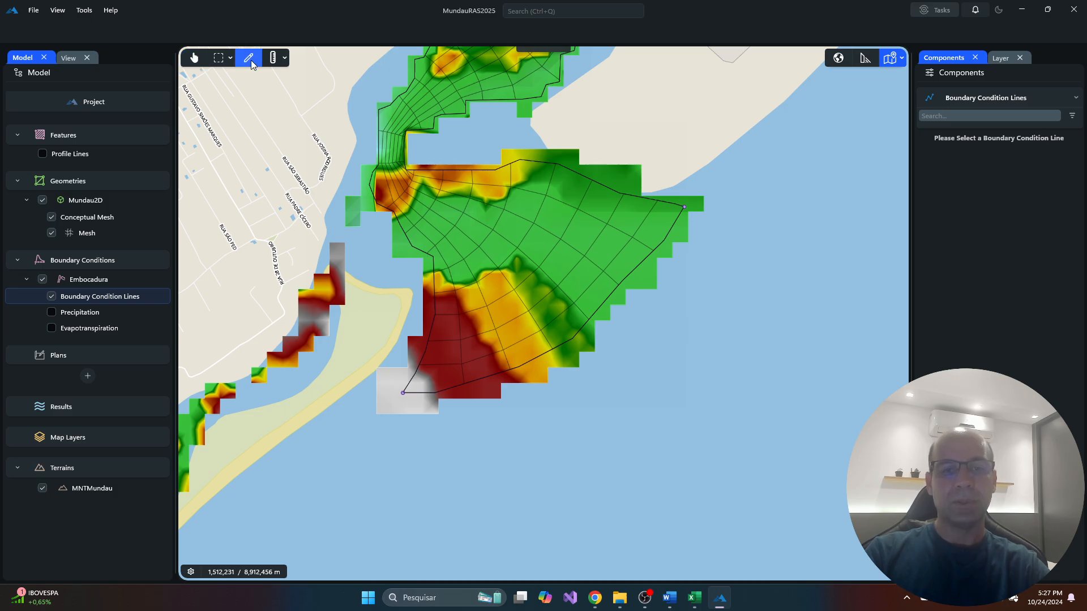
click(402, 398)
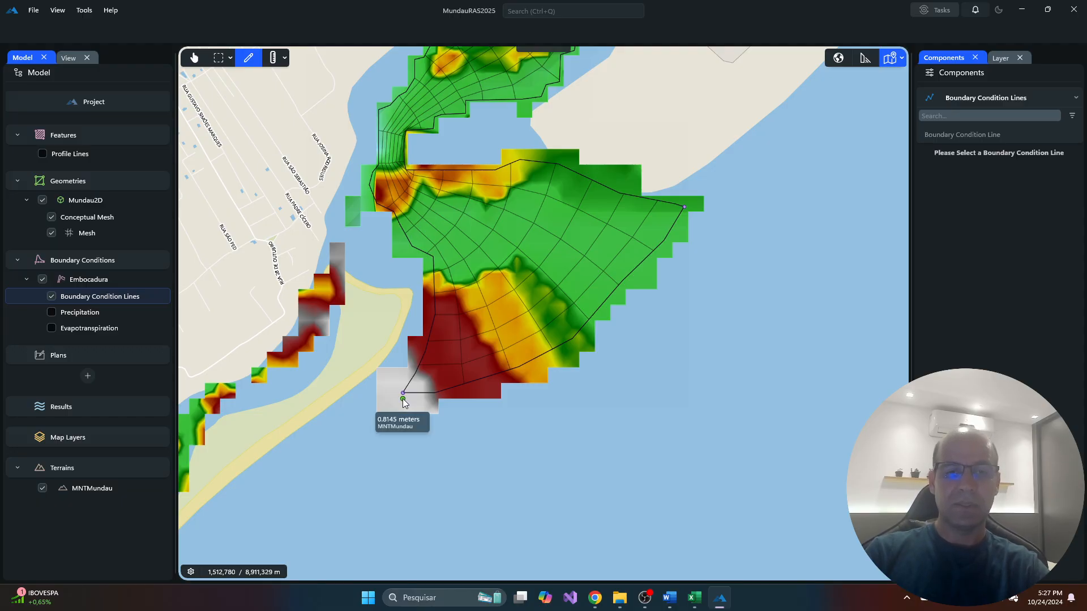
click(447, 396)
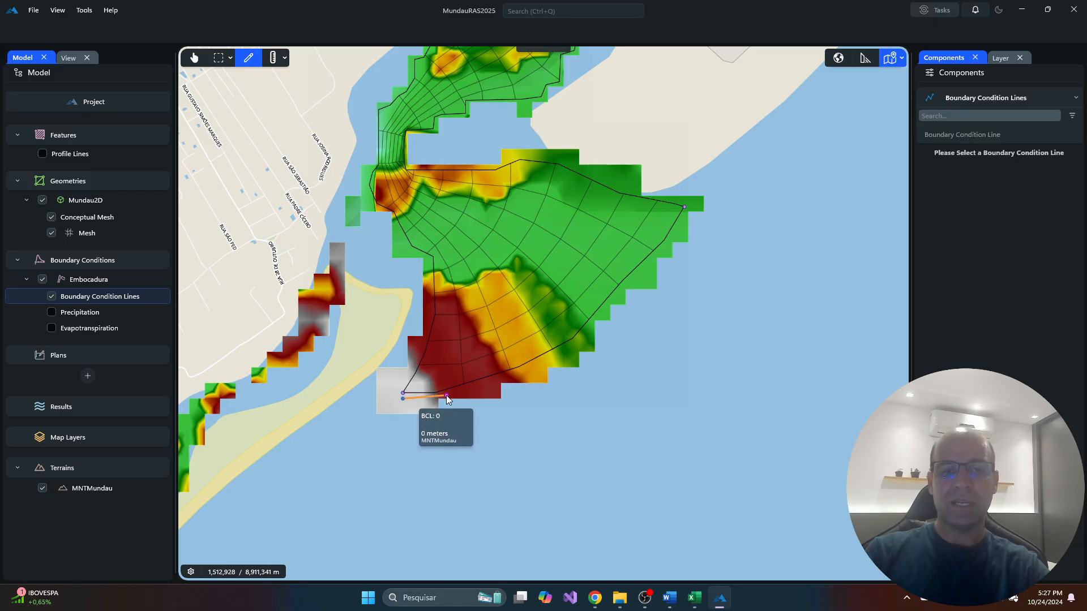
click(486, 386)
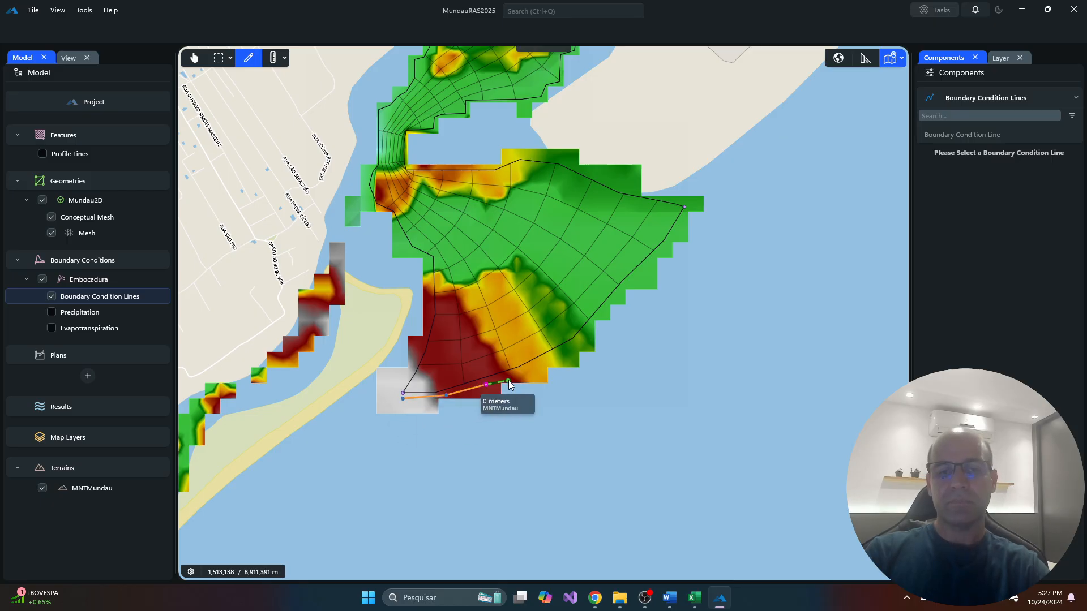
click(518, 373)
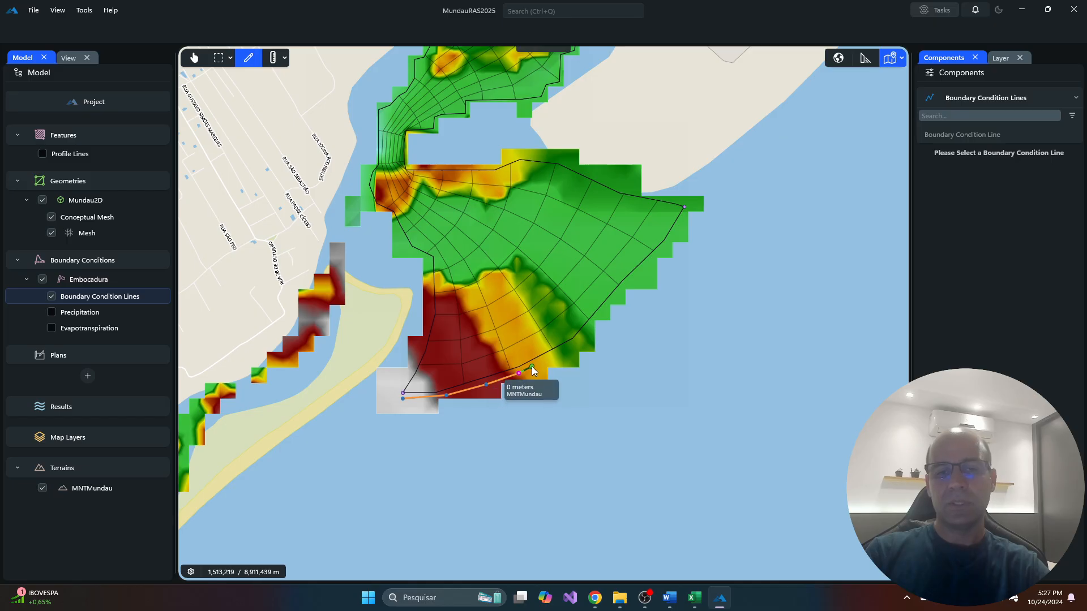
click(546, 360)
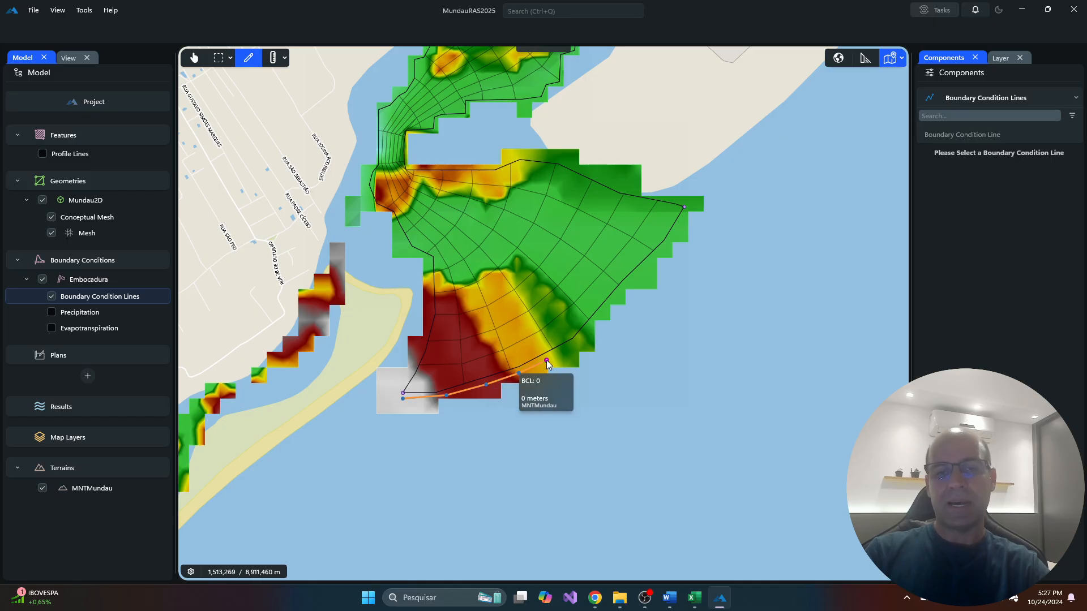
click(575, 343)
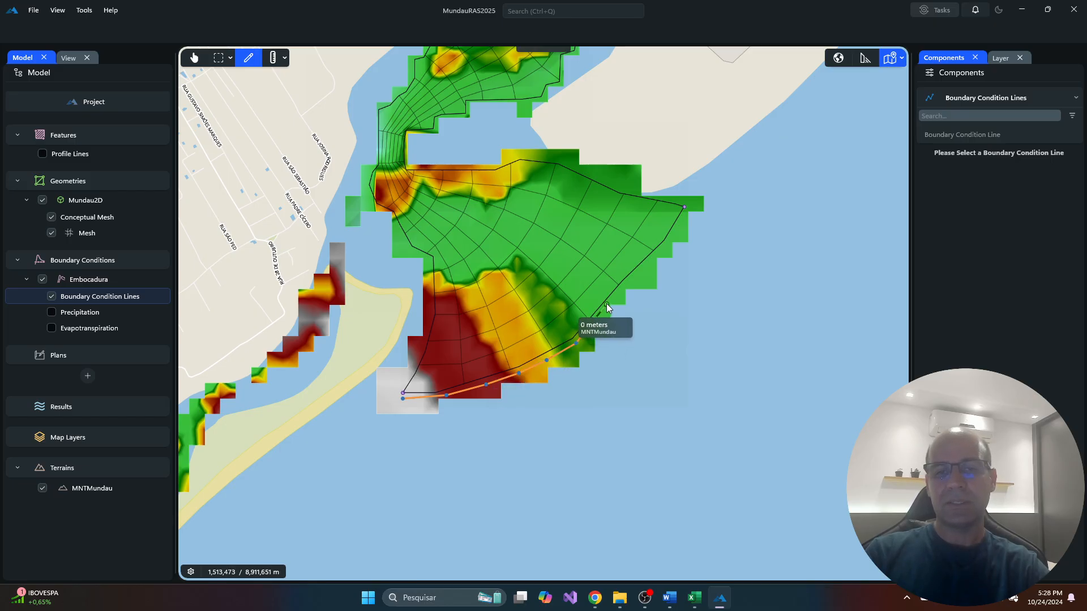
click(635, 275)
click(650, 258)
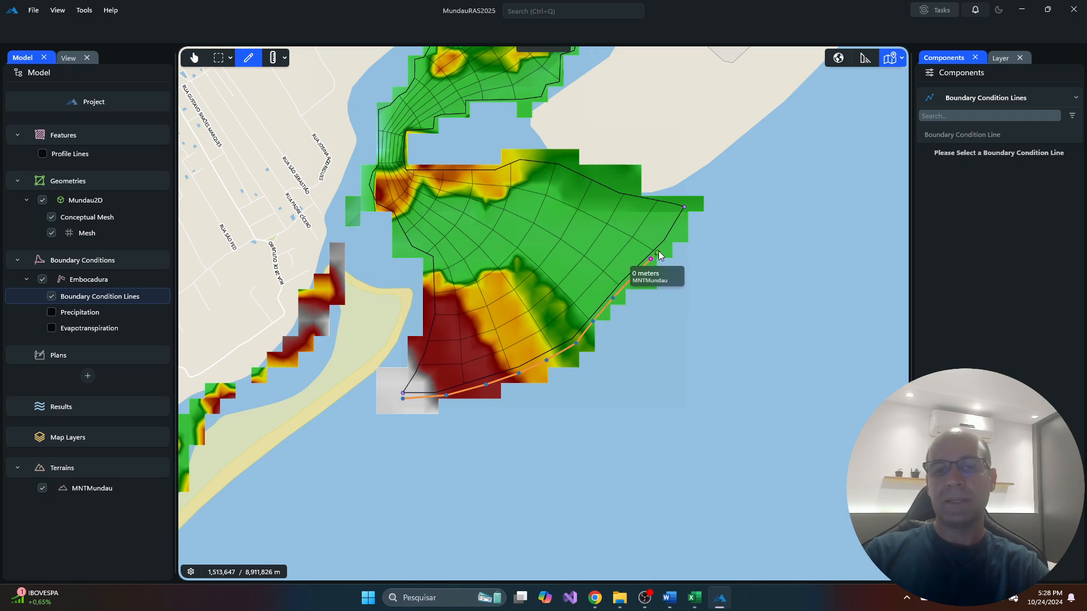
click(664, 244)
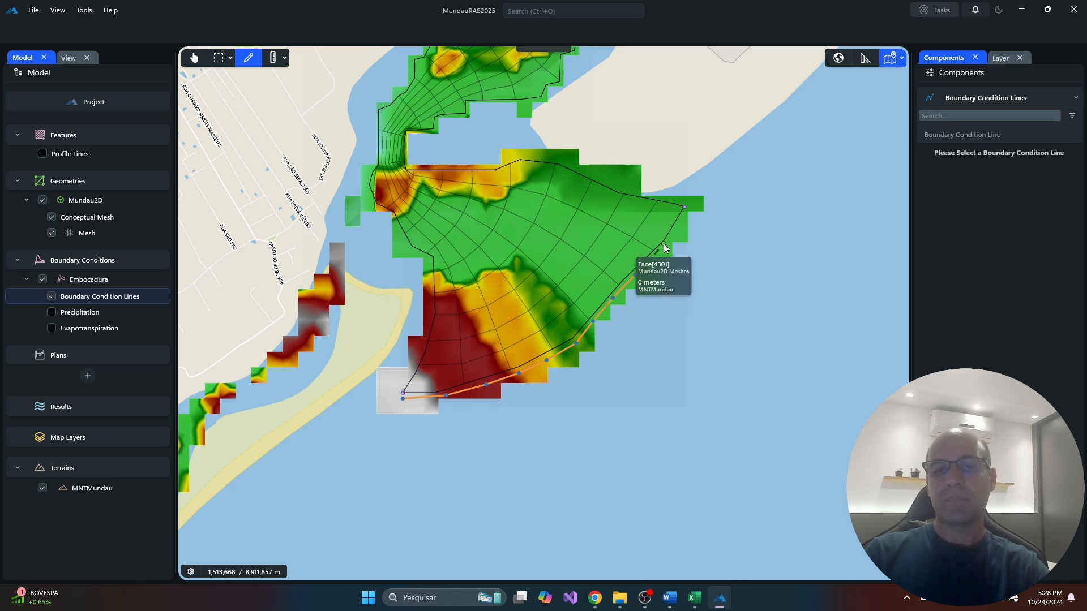
double_click(685, 209)
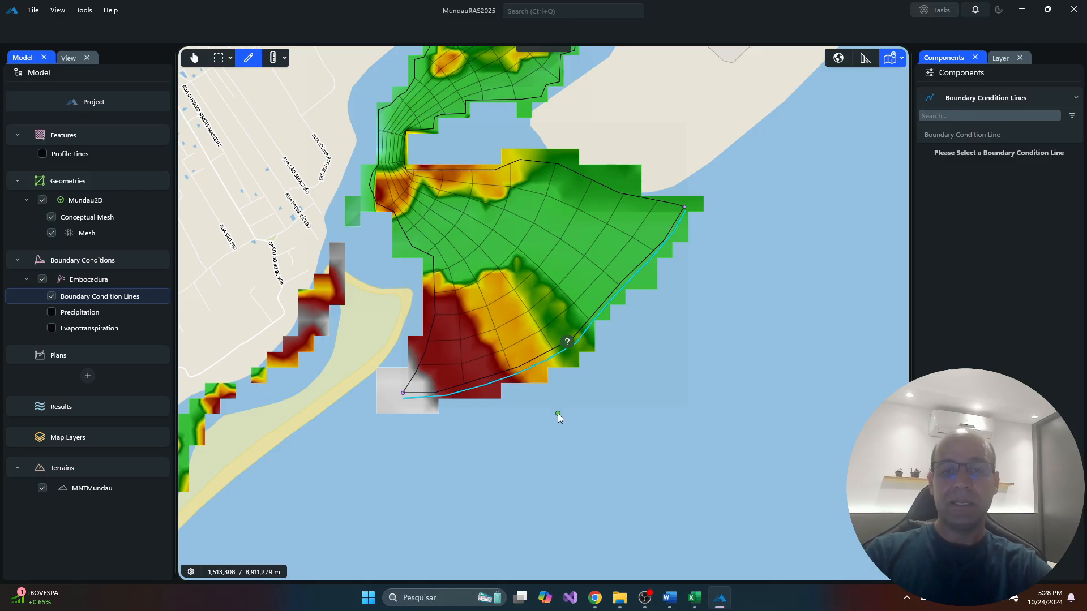
click(568, 342)
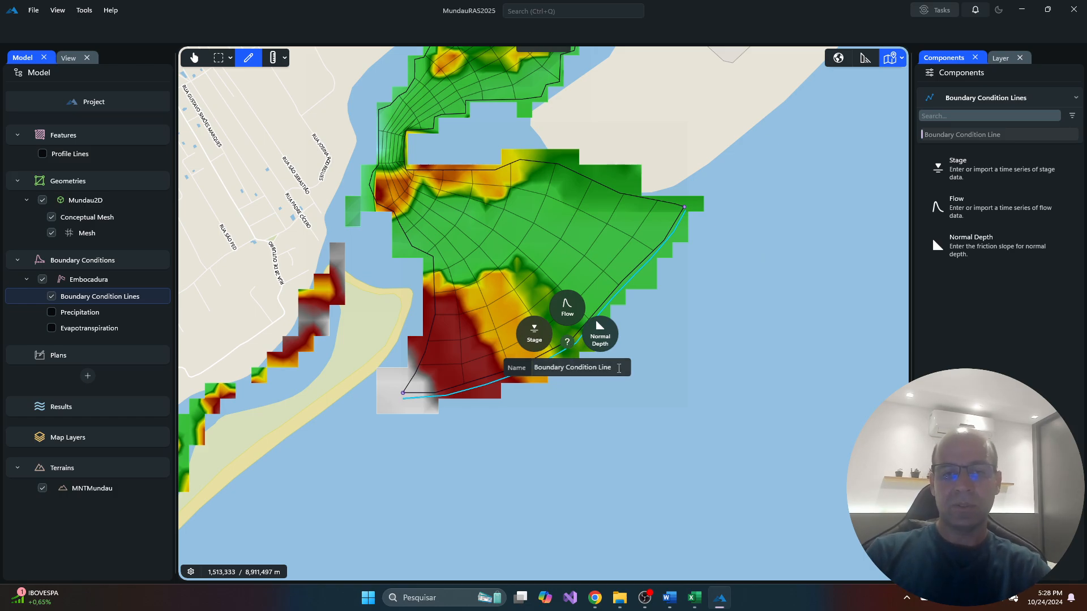
click(617, 369)
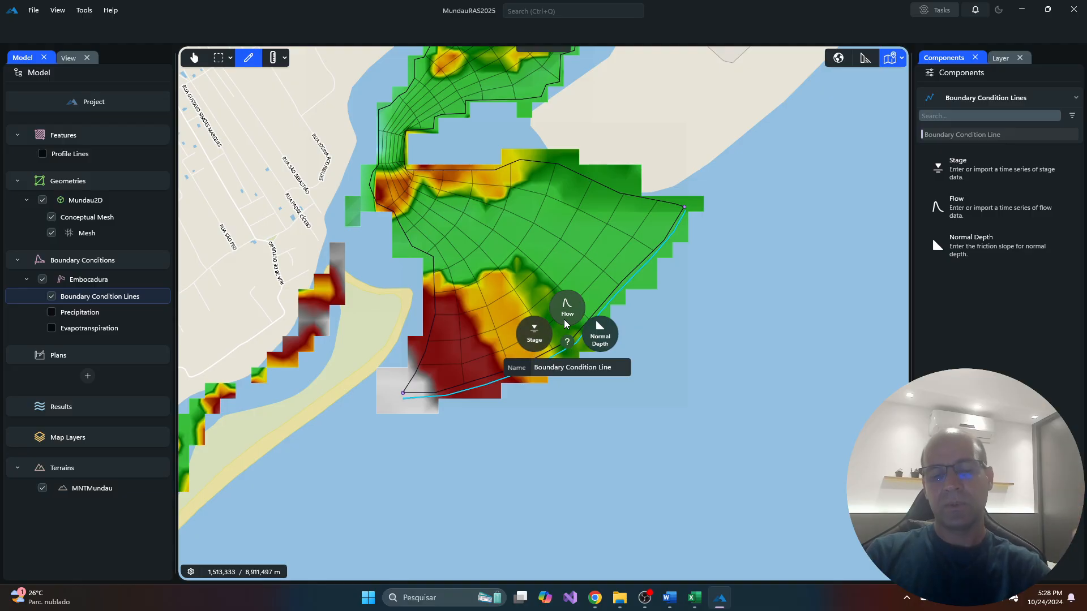
click(596, 342)
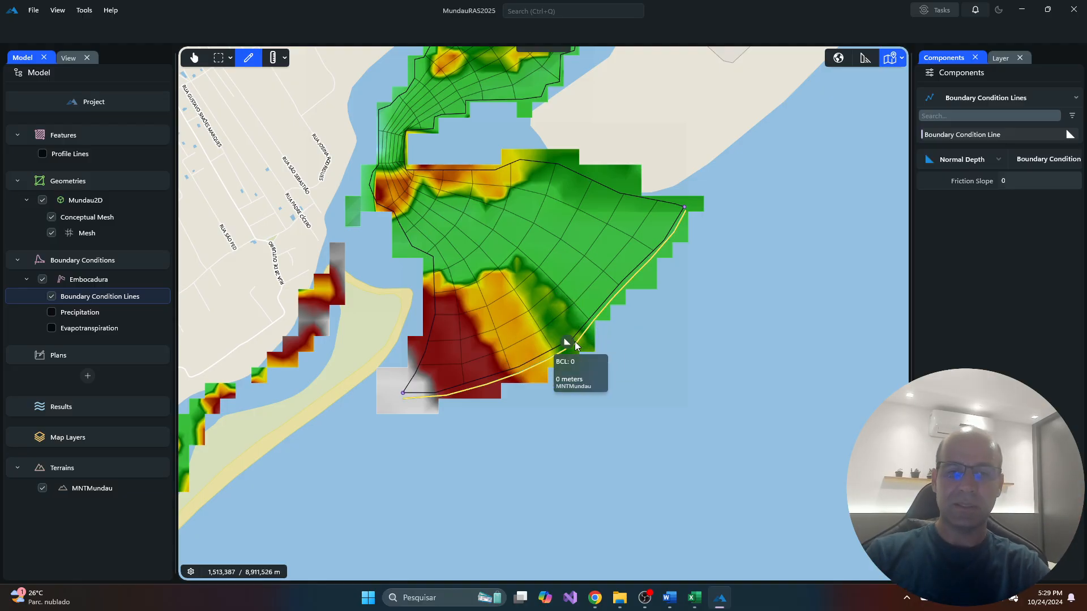
- Set the type of the new boundary condition line to Stage
click(567, 344)
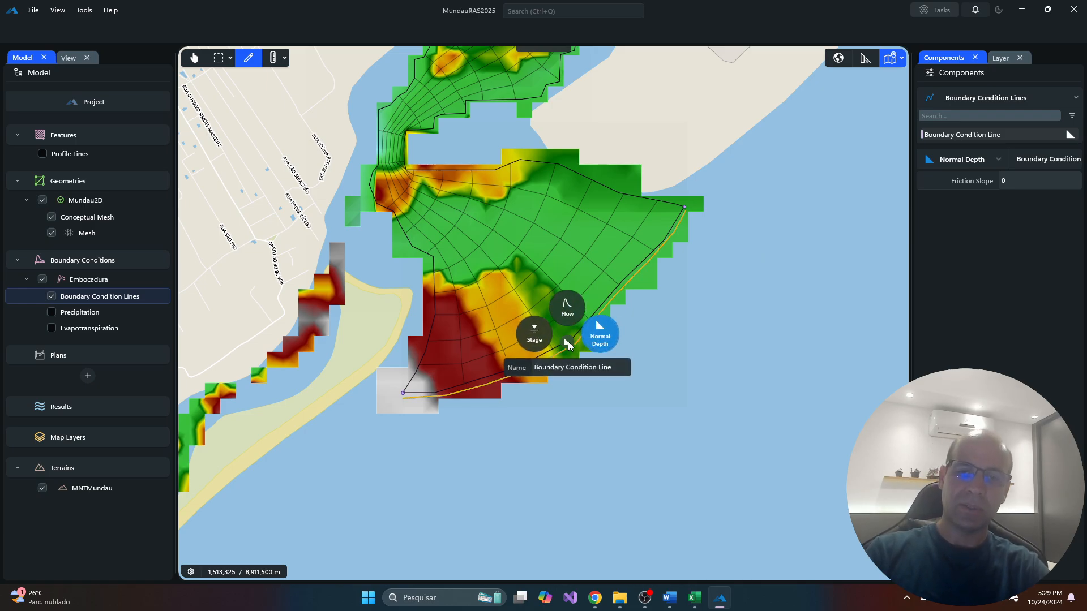
click(535, 338)
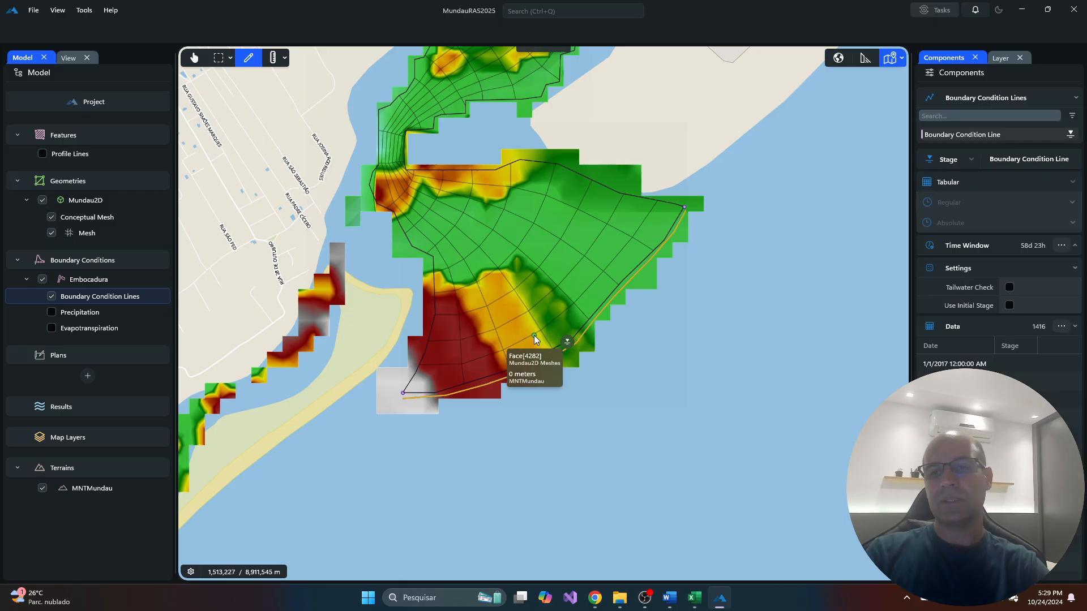
- Widen the component properties area and review the stage line's data source choices and its time window interval units
drag(912, 205, 818, 205)
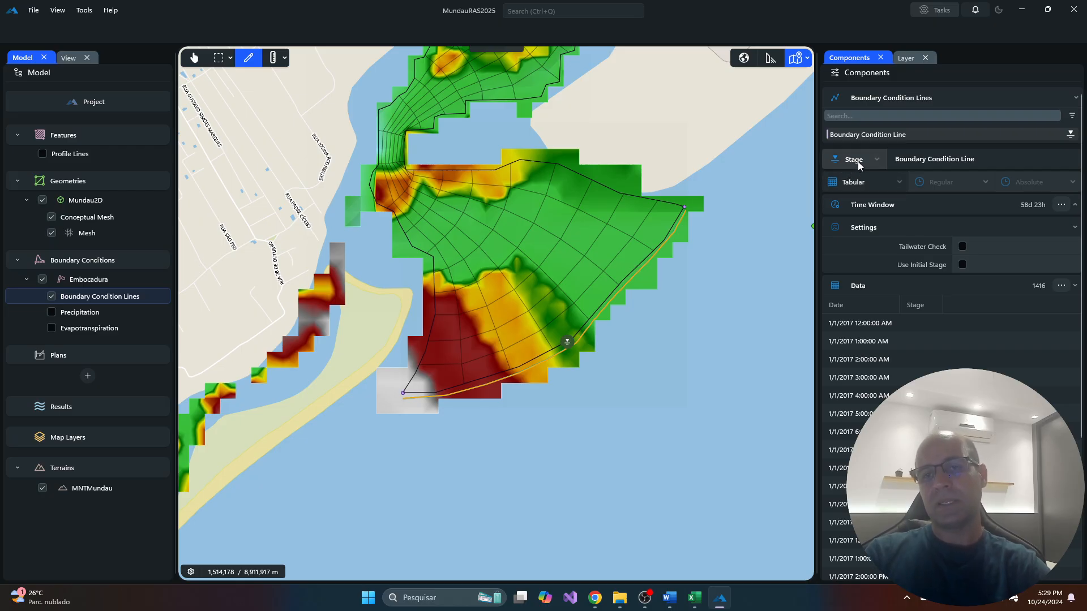
click(993, 159)
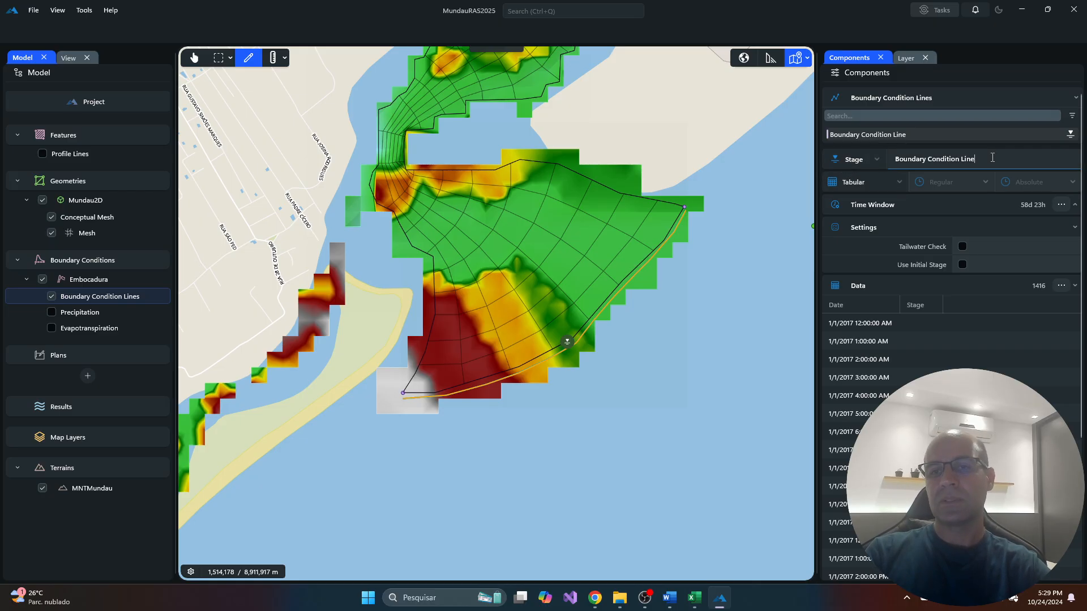
click(899, 181)
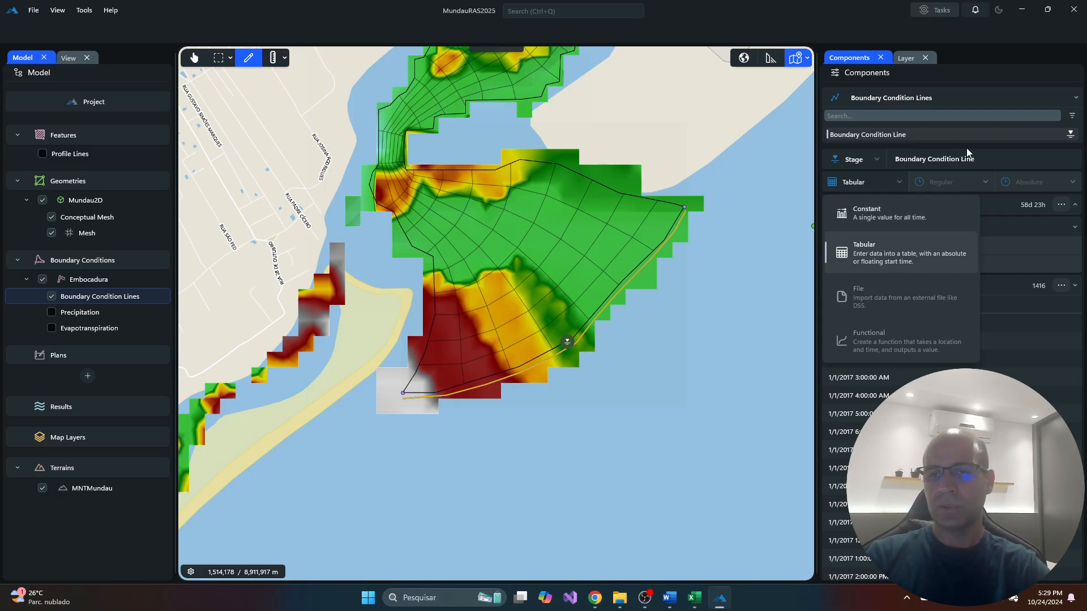
click(1030, 163)
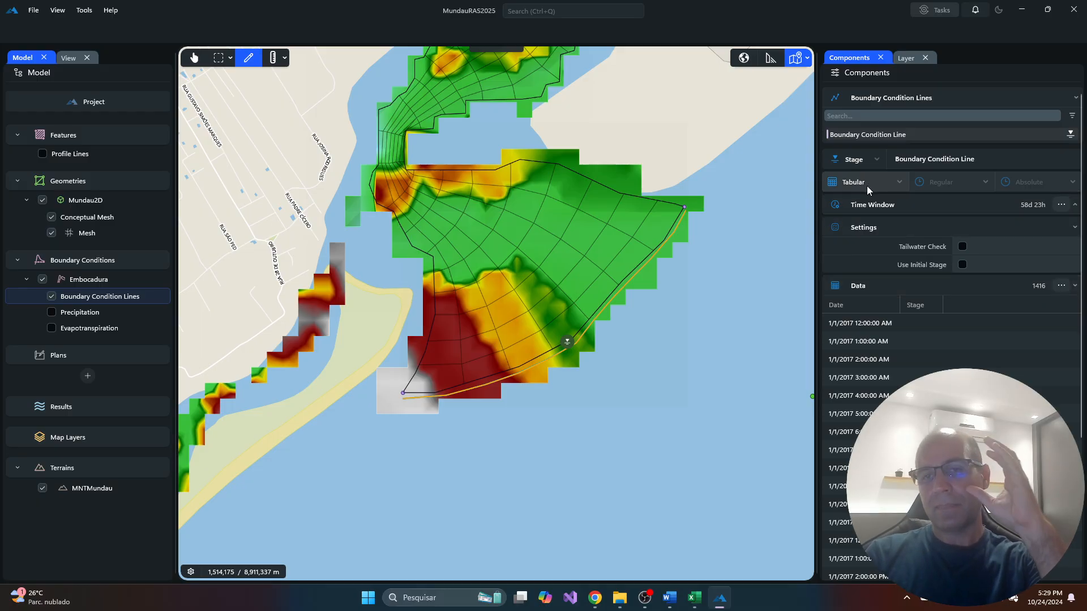
click(902, 206)
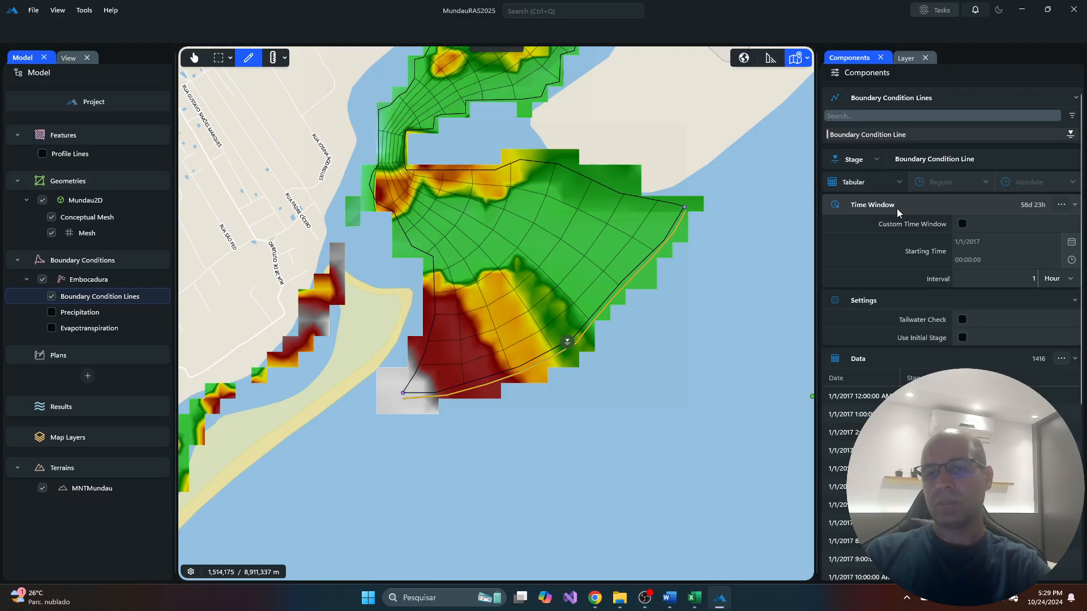
click(1067, 279)
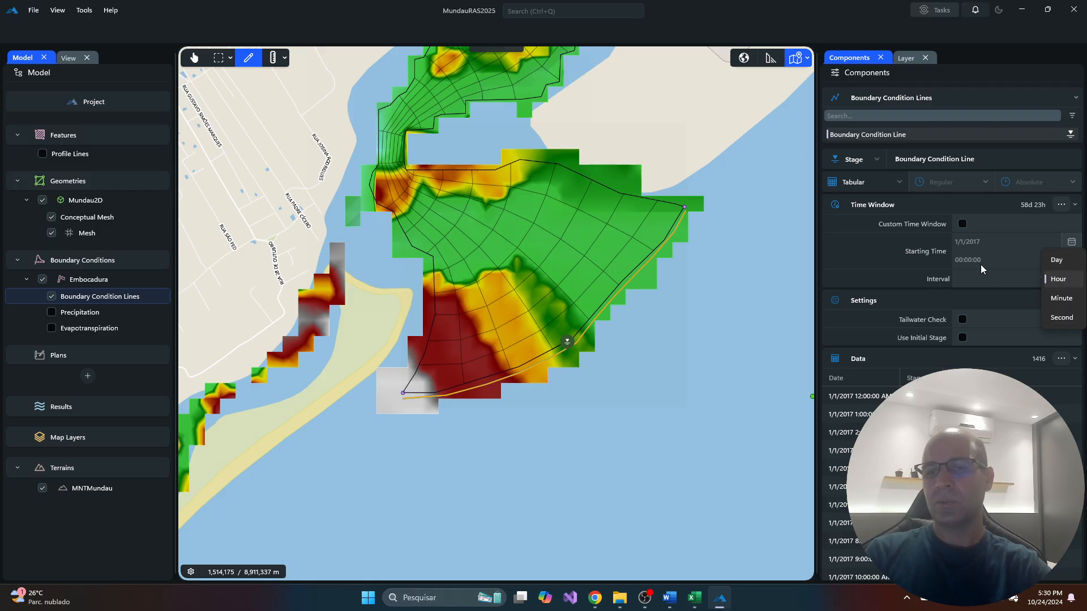
click(891, 264)
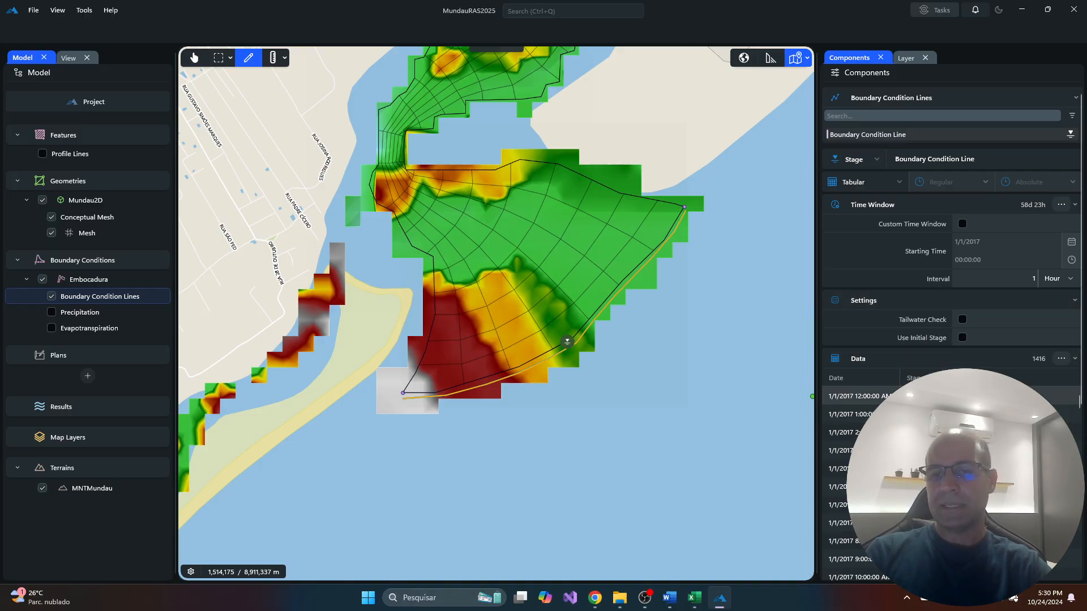
- Switch to the mare workbook in Excel and copy all hourly tide levels from B1 down to row 1416
click(929, 396)
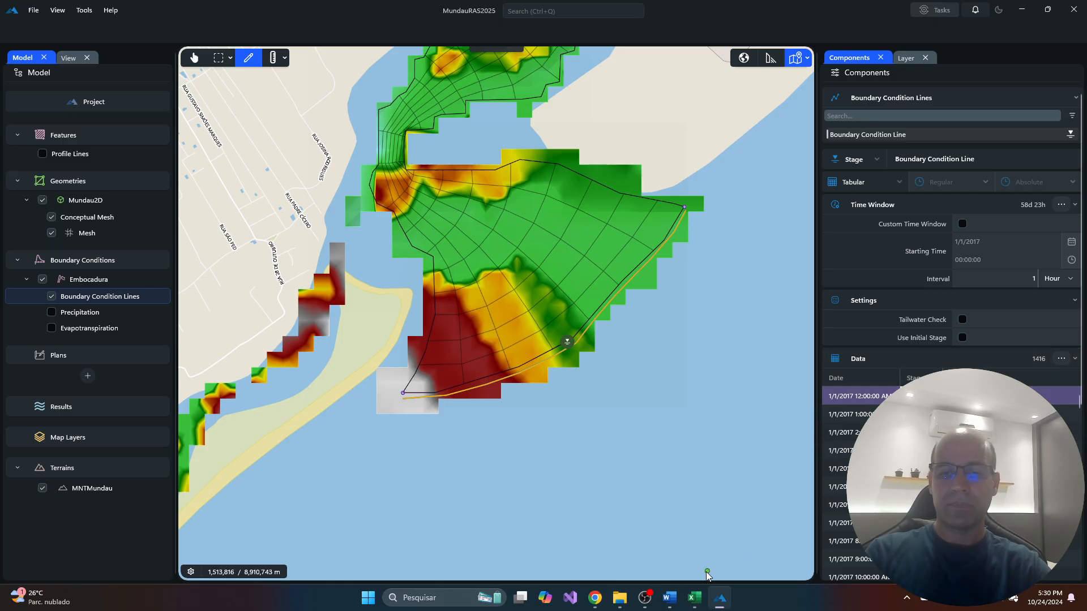
mouse_move(694, 601)
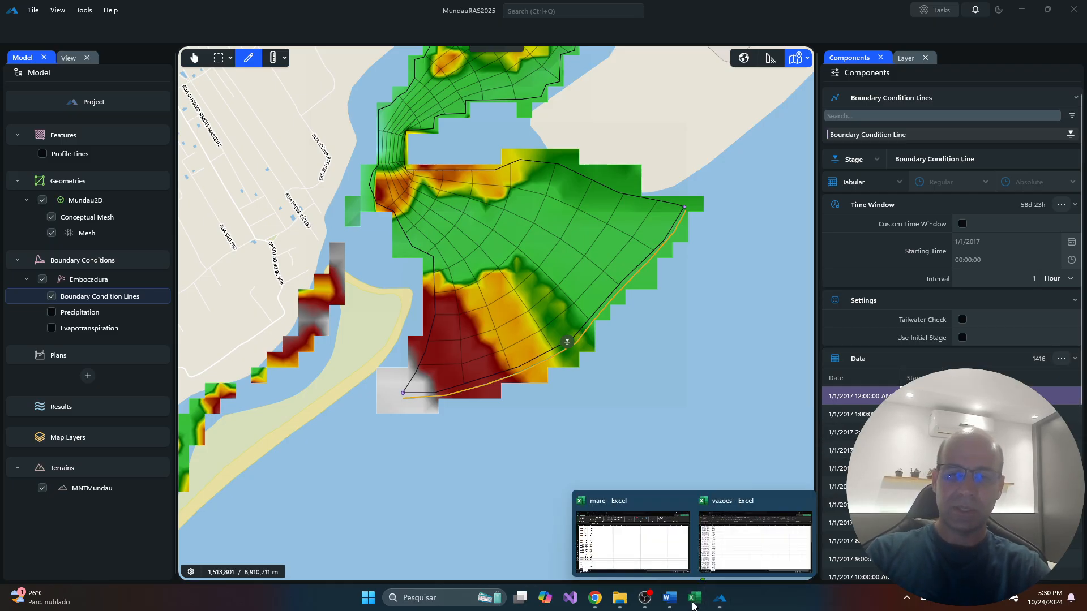
click(650, 542)
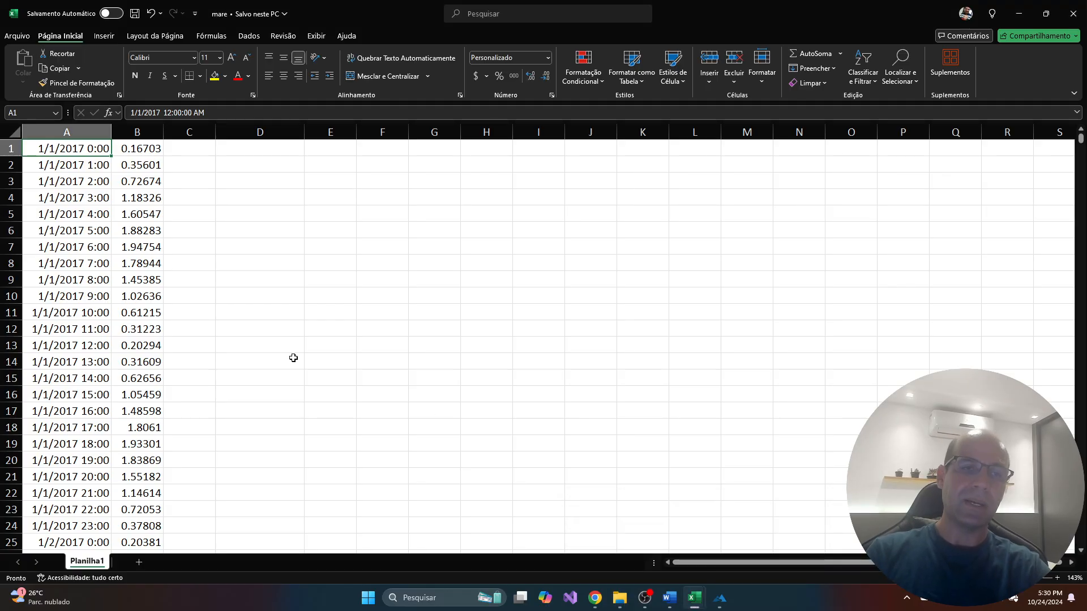
key(Right)
key(Left)
key(Right)
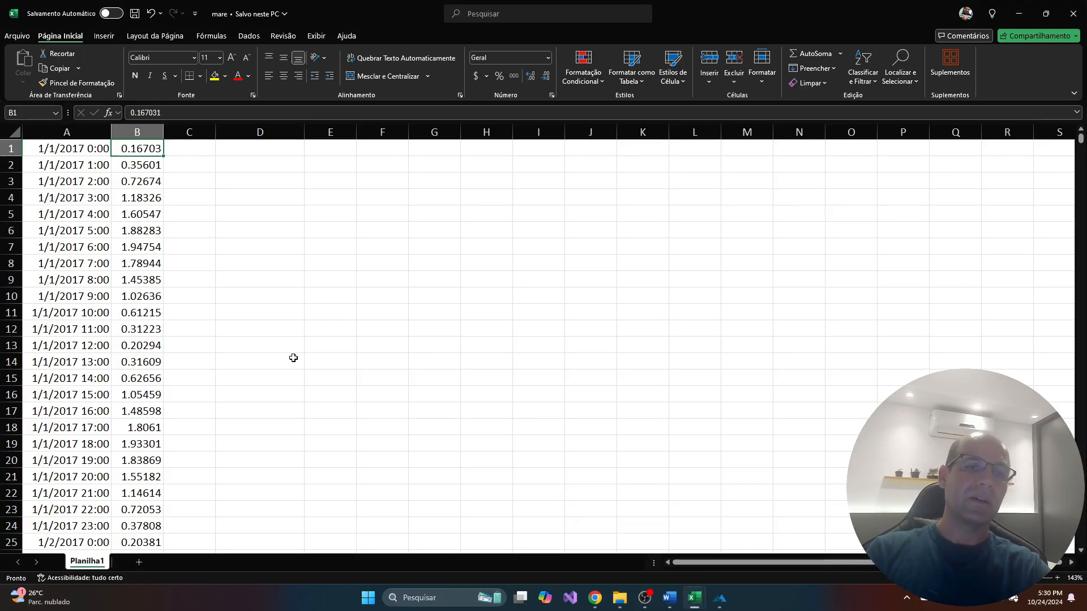
key(Left)
key(Right)
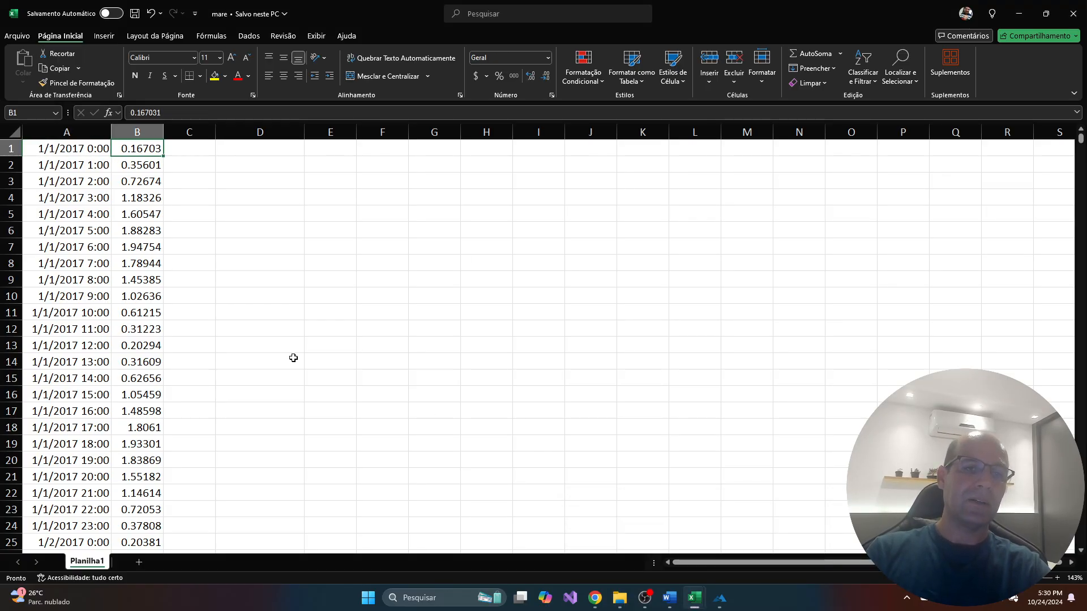
key(Down)
key(Down)
key(Left)
key(Up)
key(Up)
key(Right)
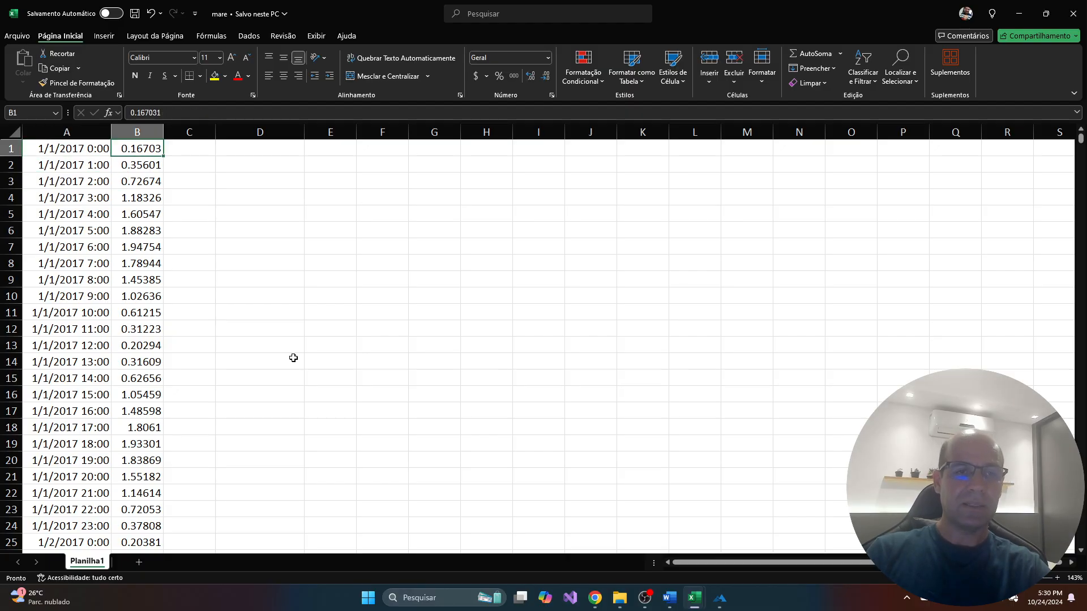
key(ctrl+shift+Down)
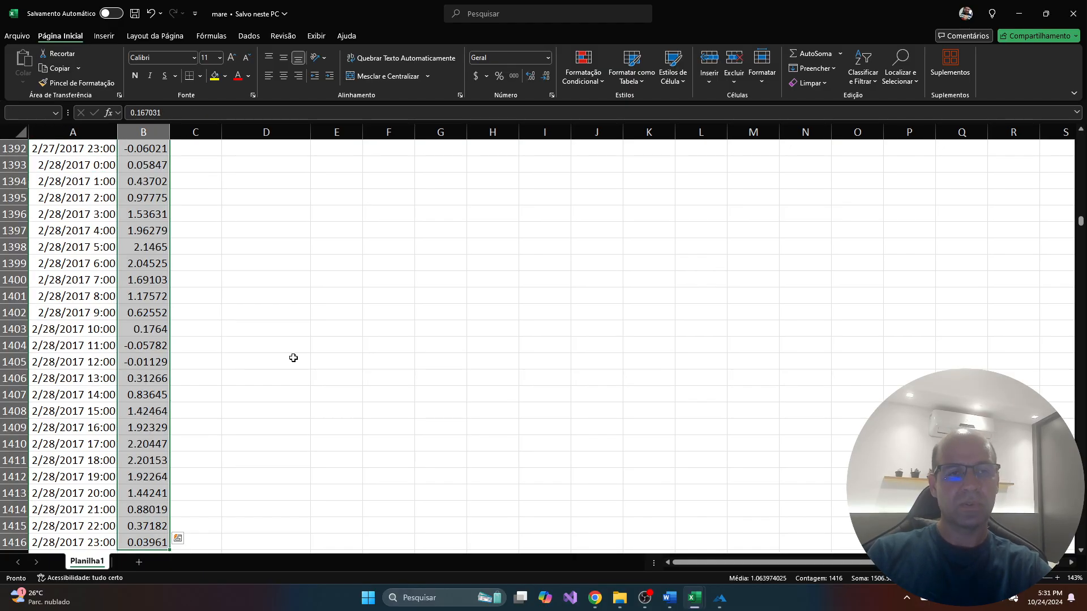
key(ctrl+c)
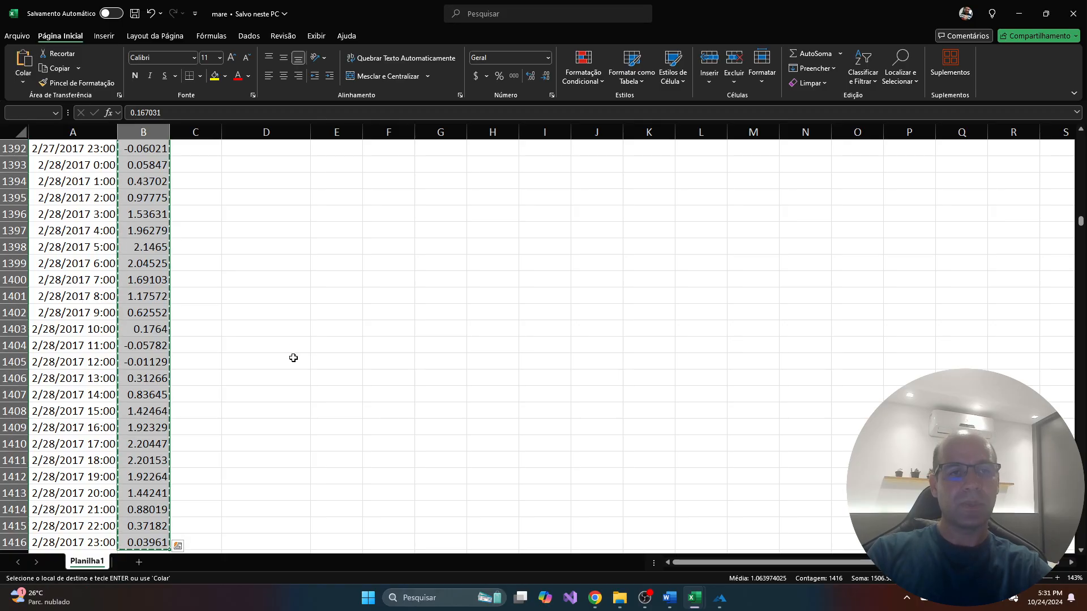
- Return to HEC-RAS and paste the tide levels into the Stage data from 1/1/2017 12:00:00 AM, checking through the final rows
click(718, 600)
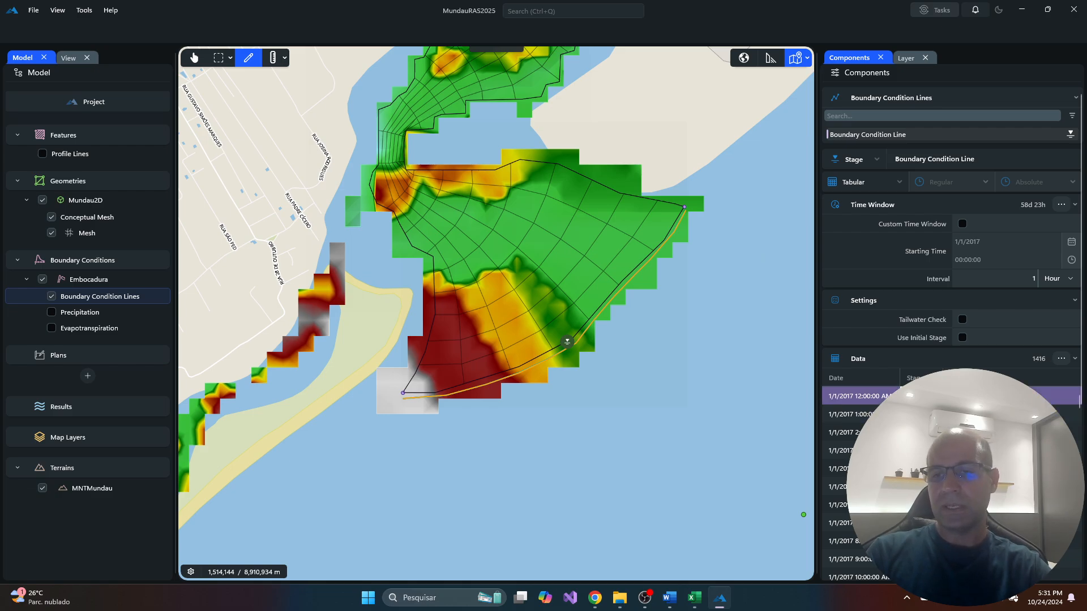
click(929, 415)
key(ctrl+Down)
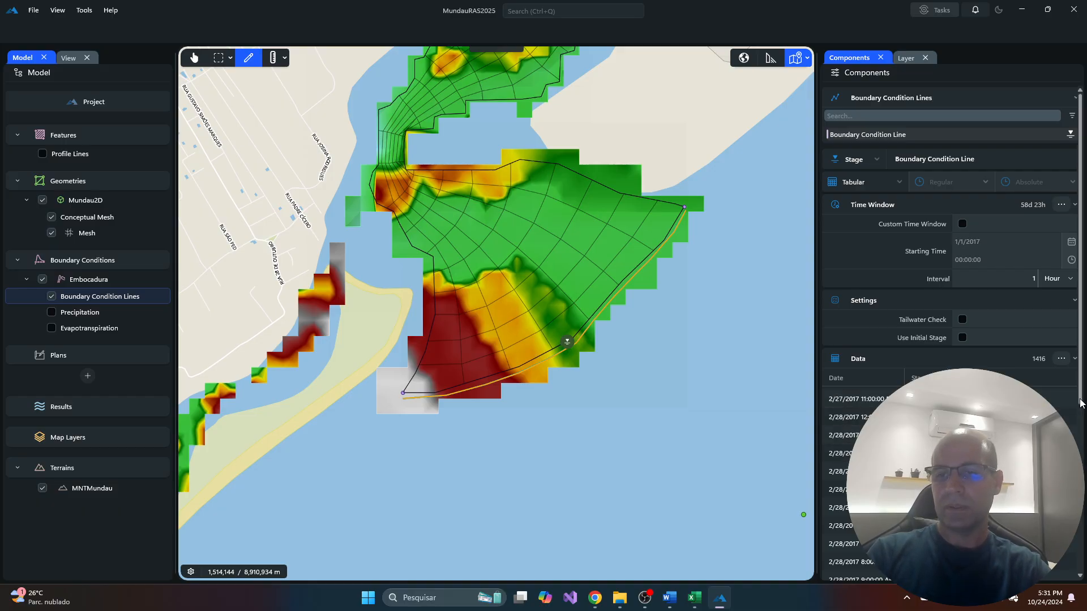
drag(1083, 409, 1077, 601)
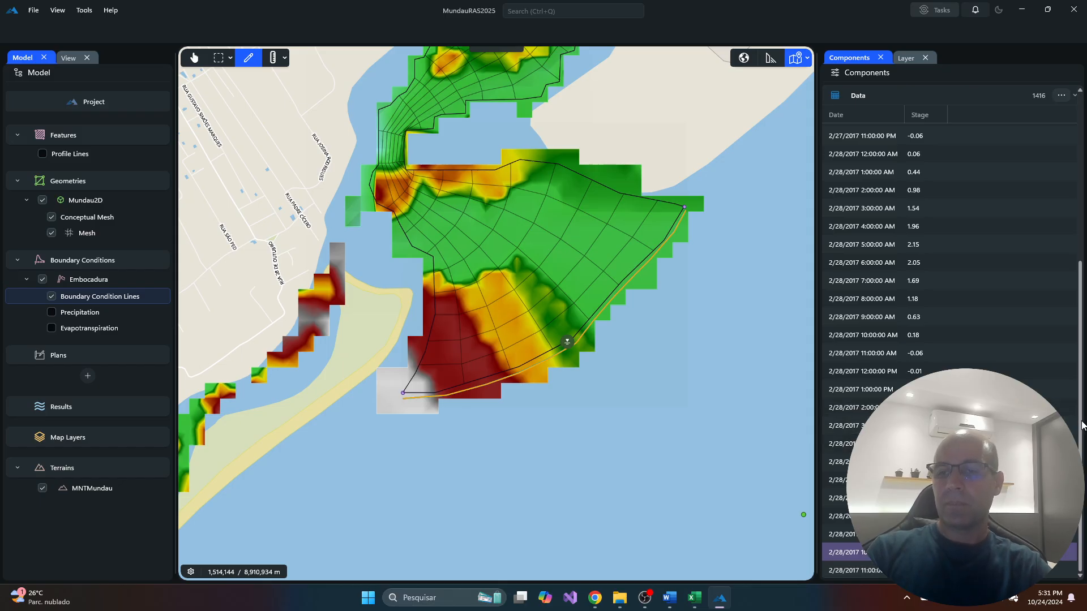
drag(1080, 425, 1080, 252)
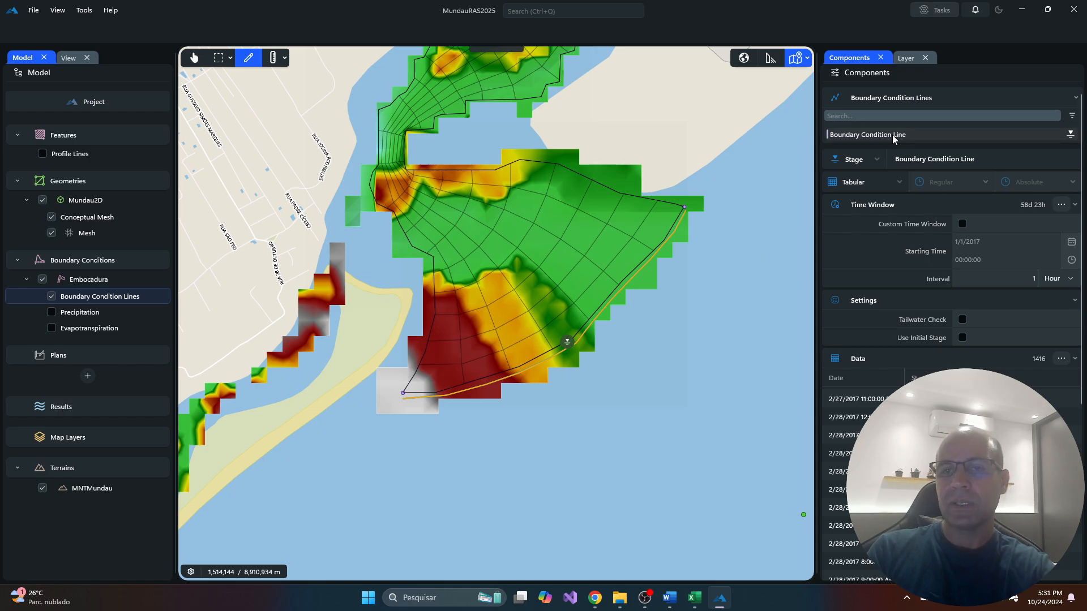
- Look through the options of the Boundary Condition Lines layer and the line's name for a way to plot its data
click(884, 95)
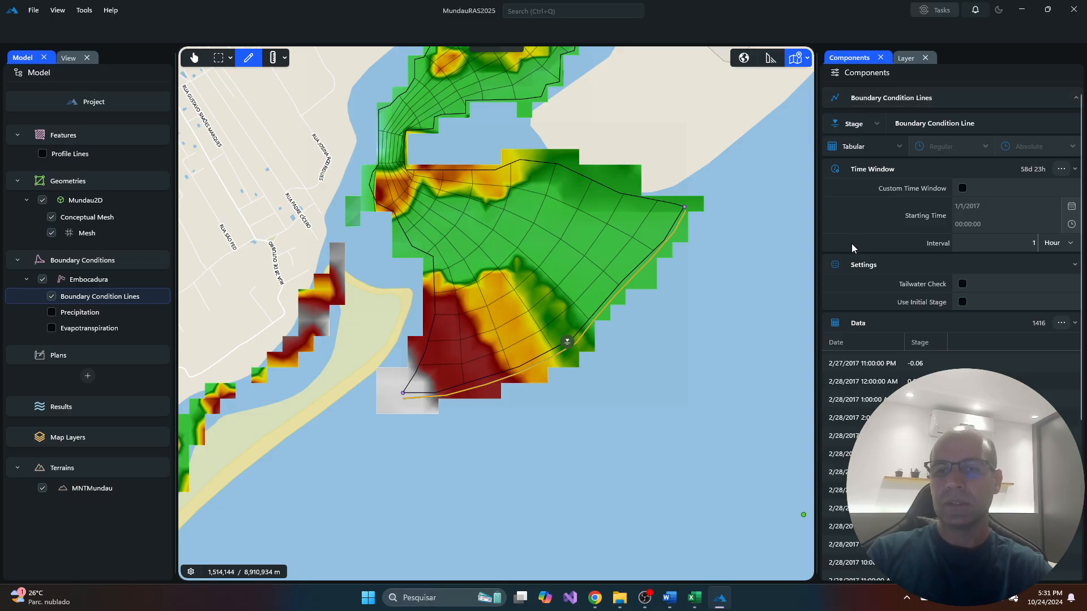
right_click(88, 299)
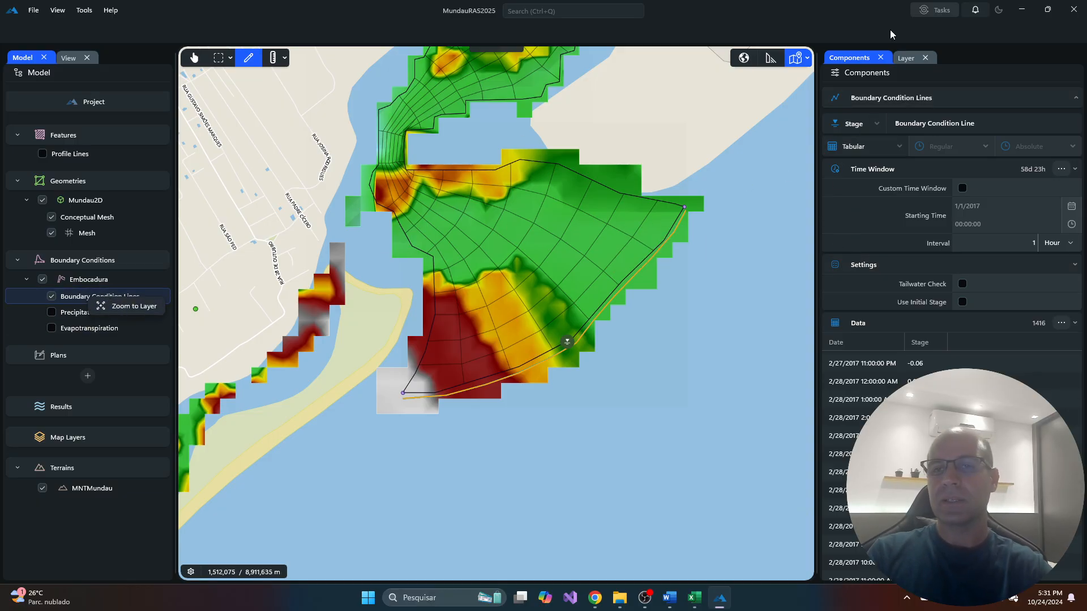
click(858, 322)
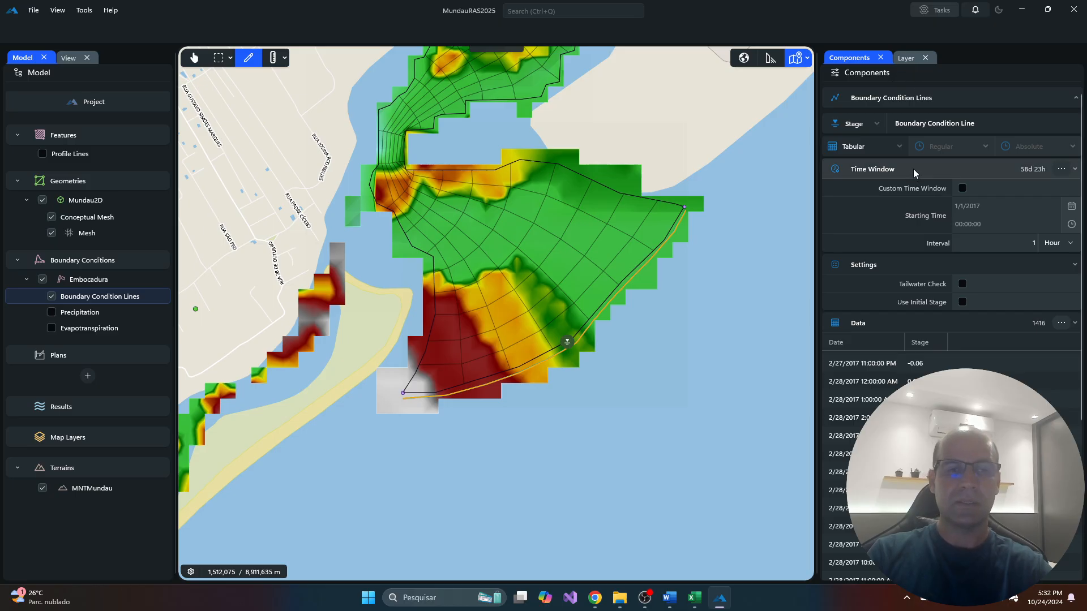
right_click(987, 121)
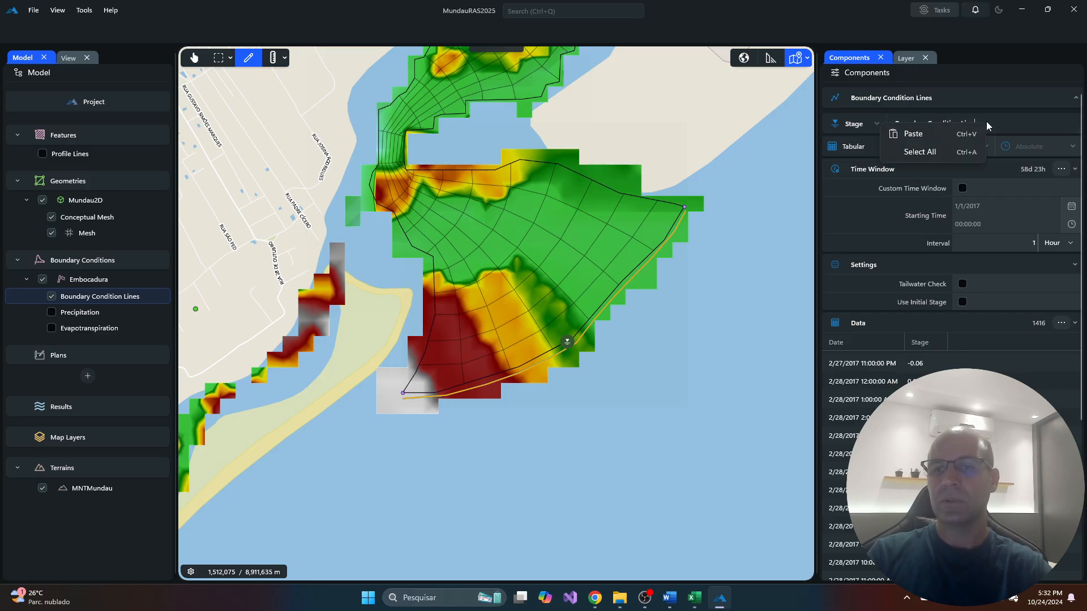
click(1023, 123)
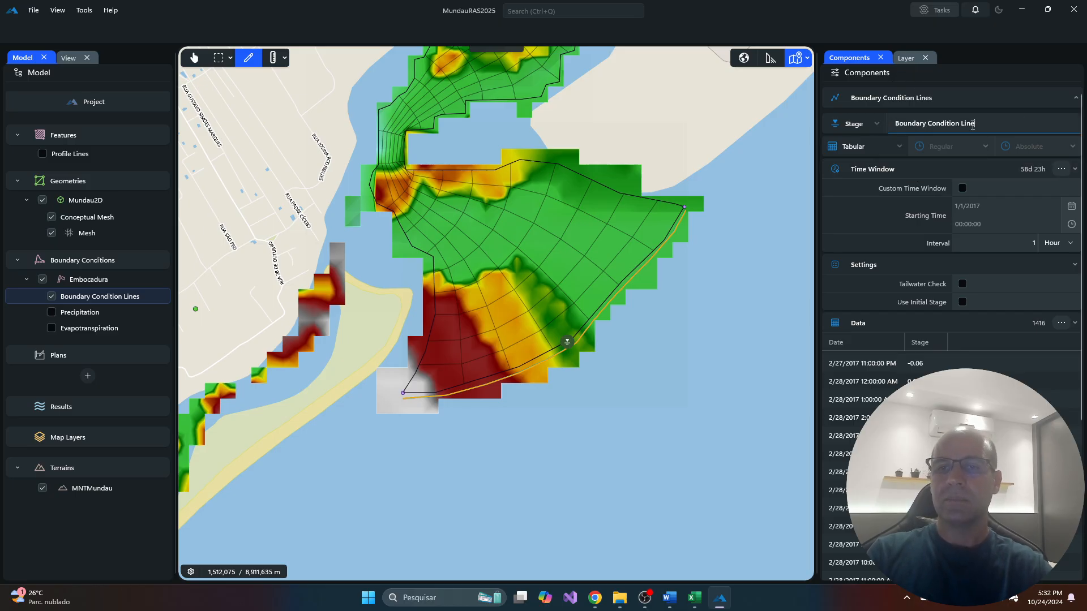
click(936, 98)
click(936, 98)
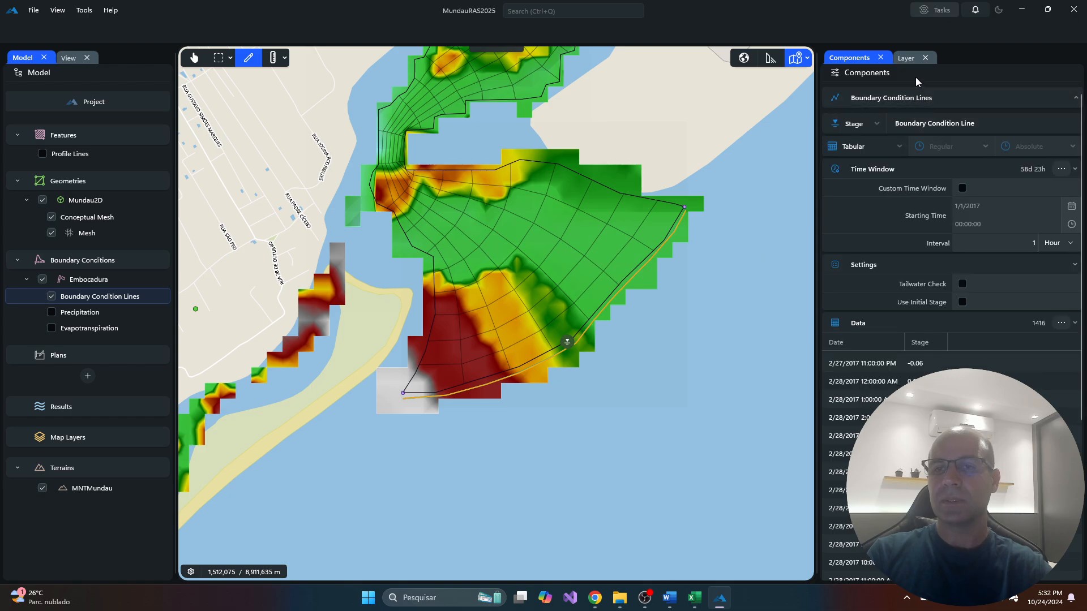
click(834, 101)
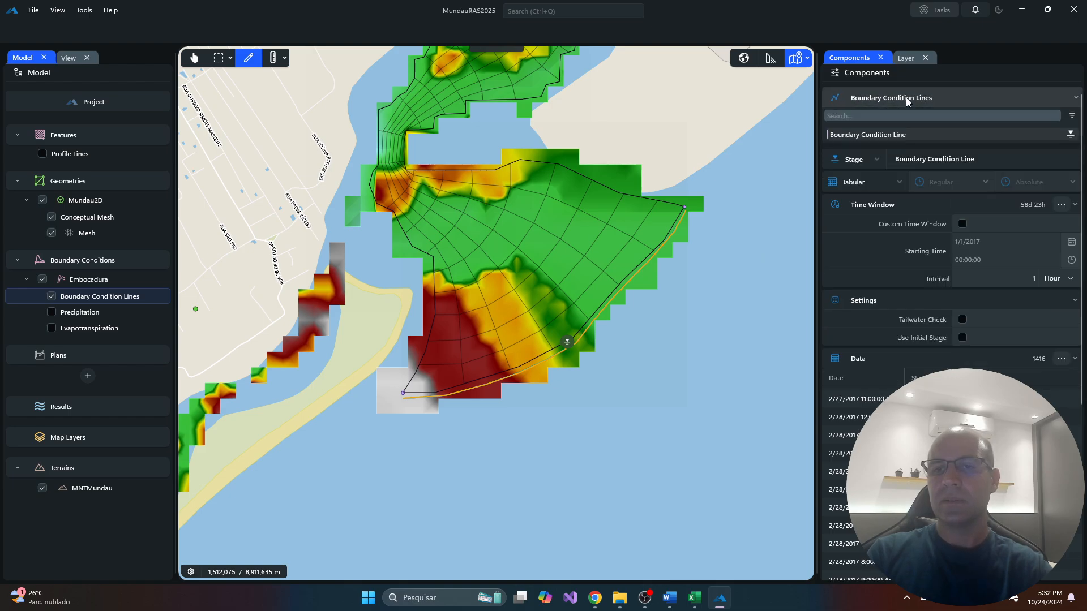
- Plot the boundary condition line's stage time series, inspect it in full-screen size, and close the plot
right_click(946, 134)
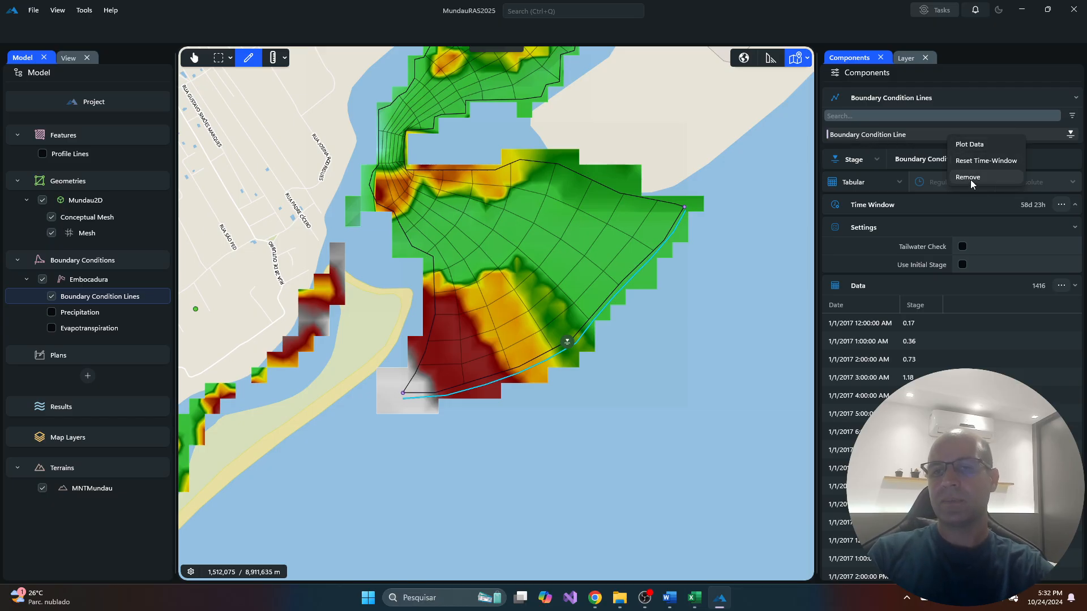
click(970, 146)
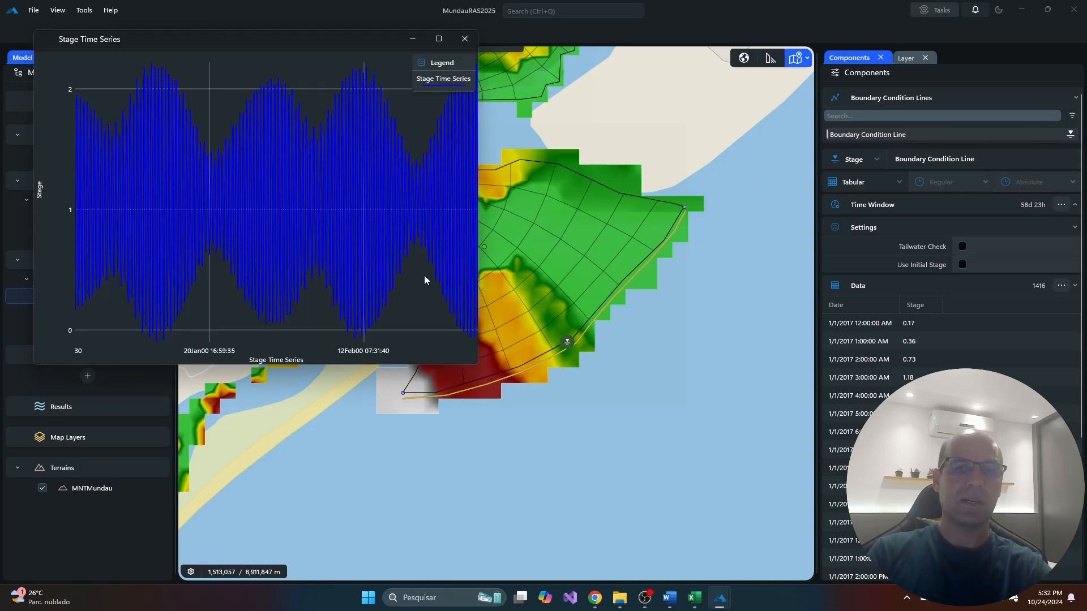
click(438, 38)
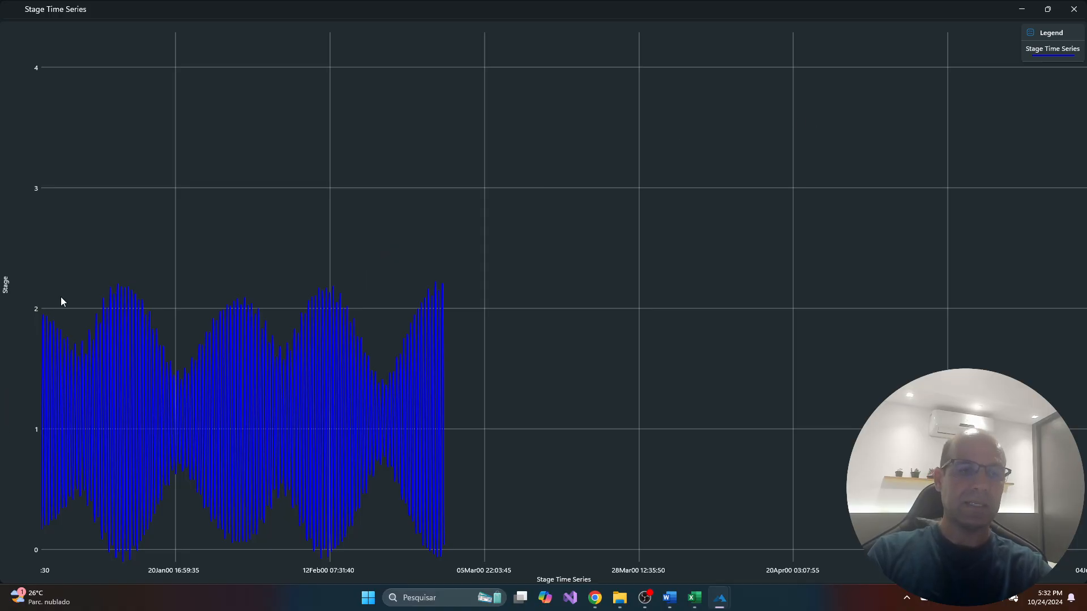
click(1048, 9)
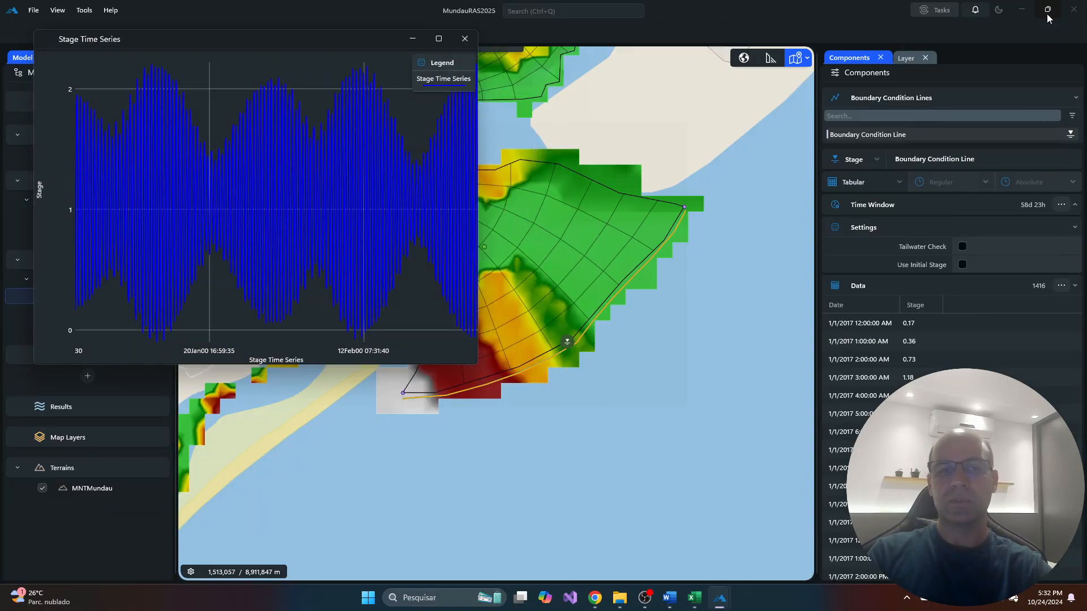
click(465, 39)
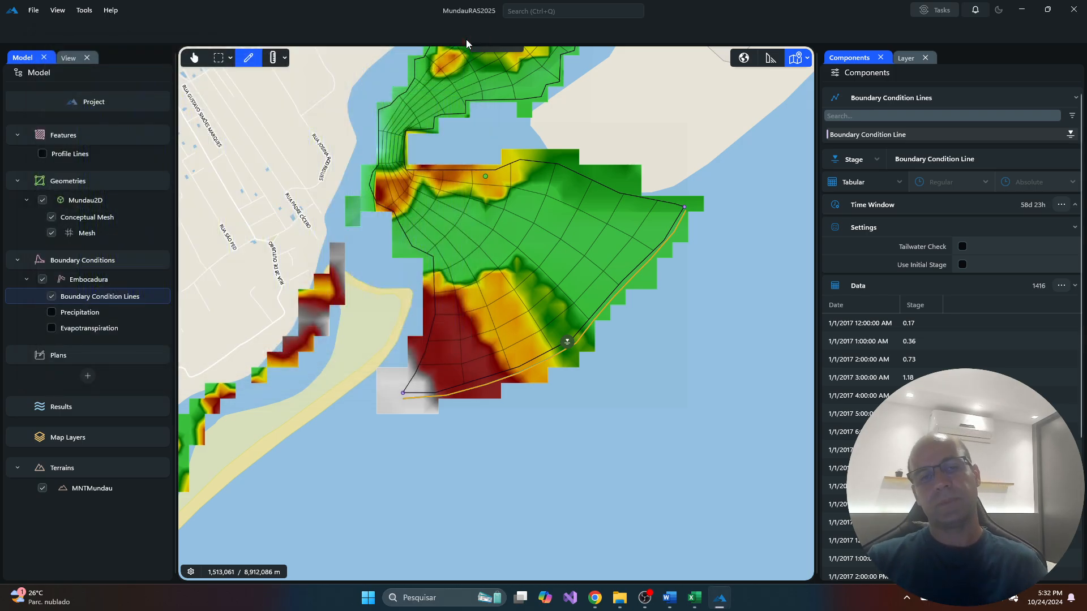
- Collapse the Embocadura boundary condition and start a new boundary condition named Foz
click(26, 279)
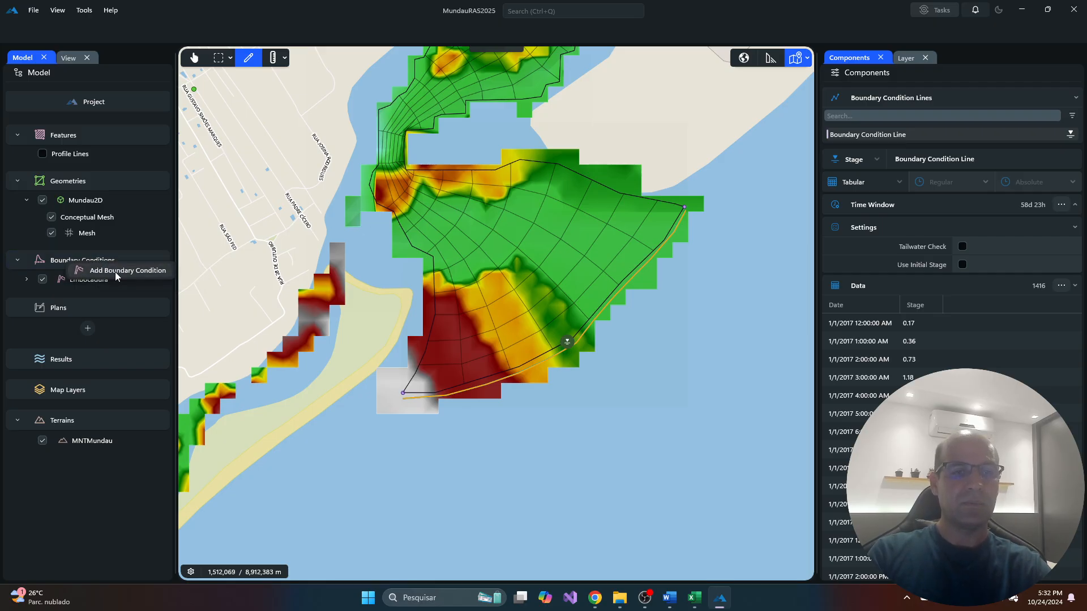
click(117, 275)
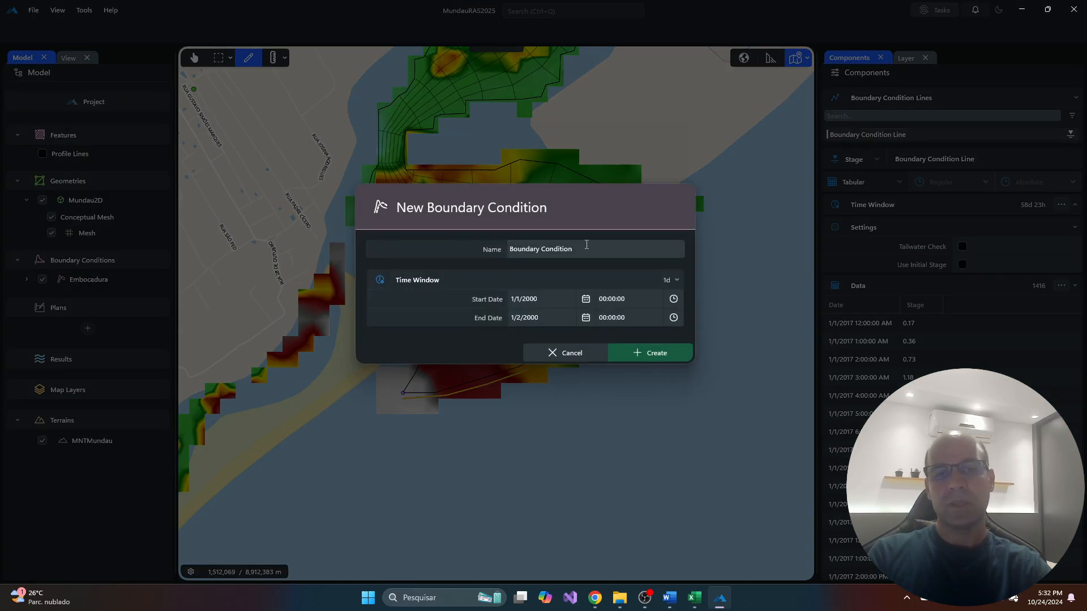
drag(587, 245, 422, 254)
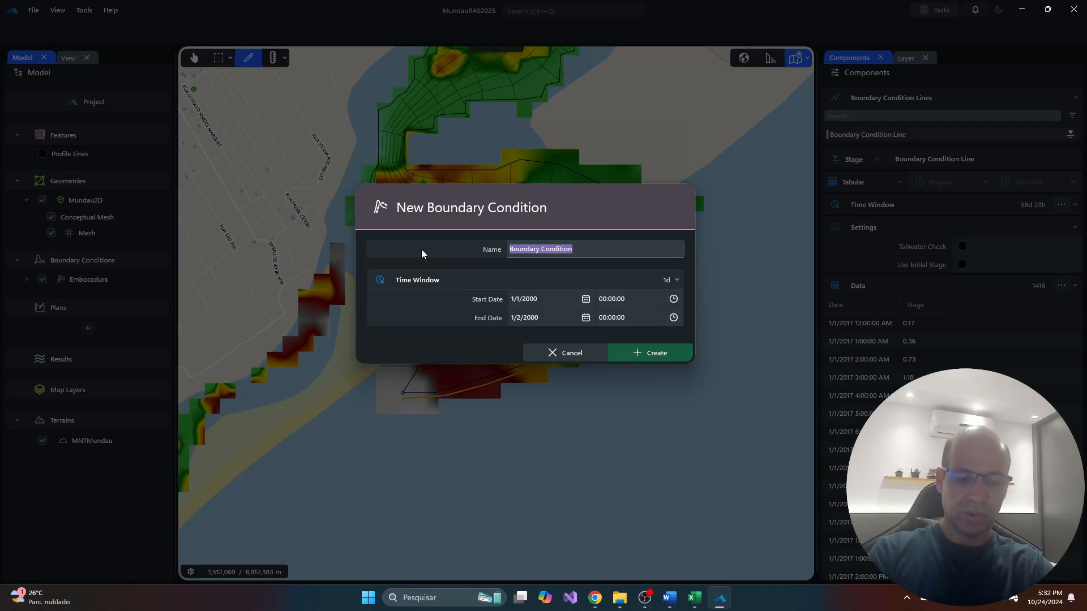
text(Foz)
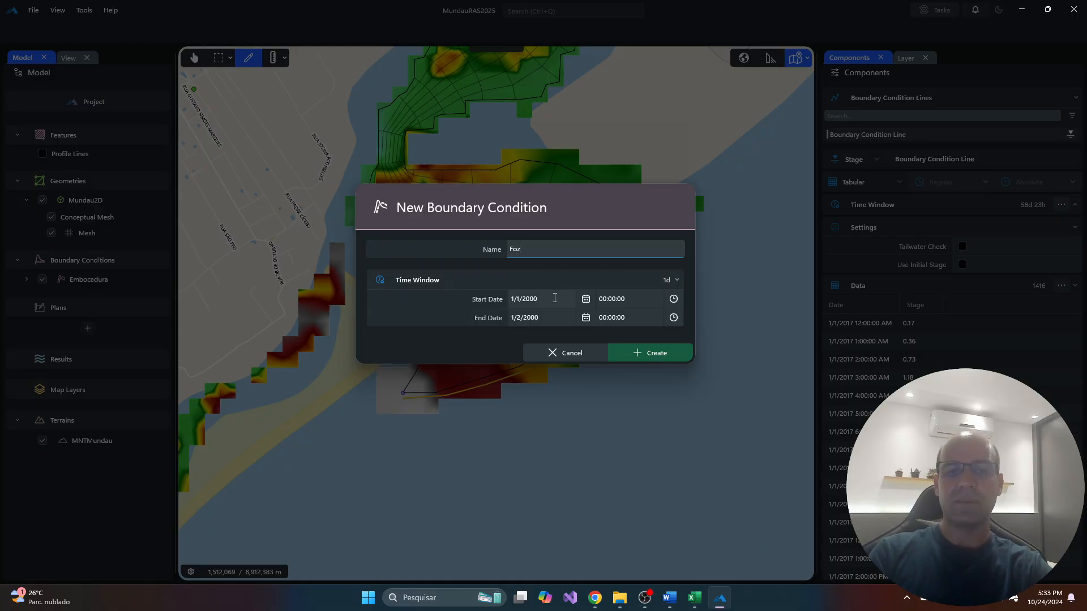
- Set the start of Foz's time window to 1/1/2017 at 00:00:00
click(586, 300)
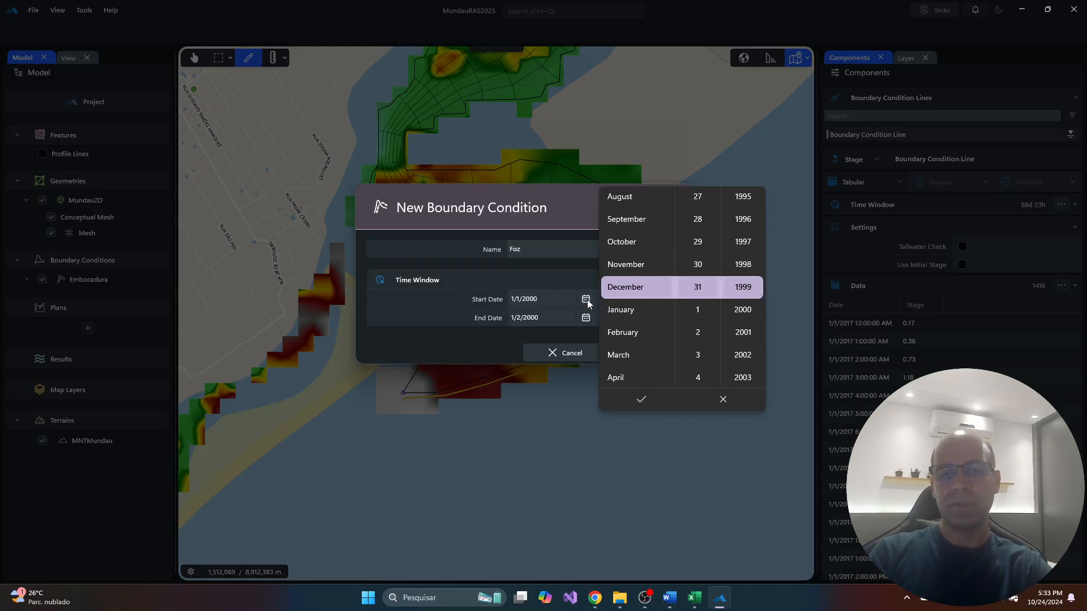
scroll(754, 332, down, 18)
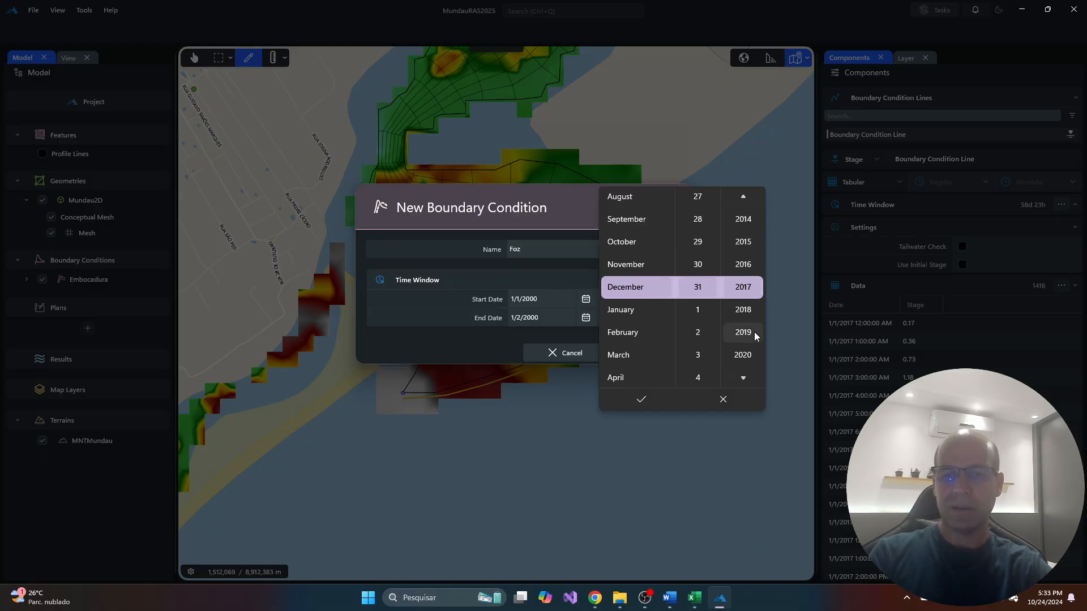
click(700, 309)
click(637, 310)
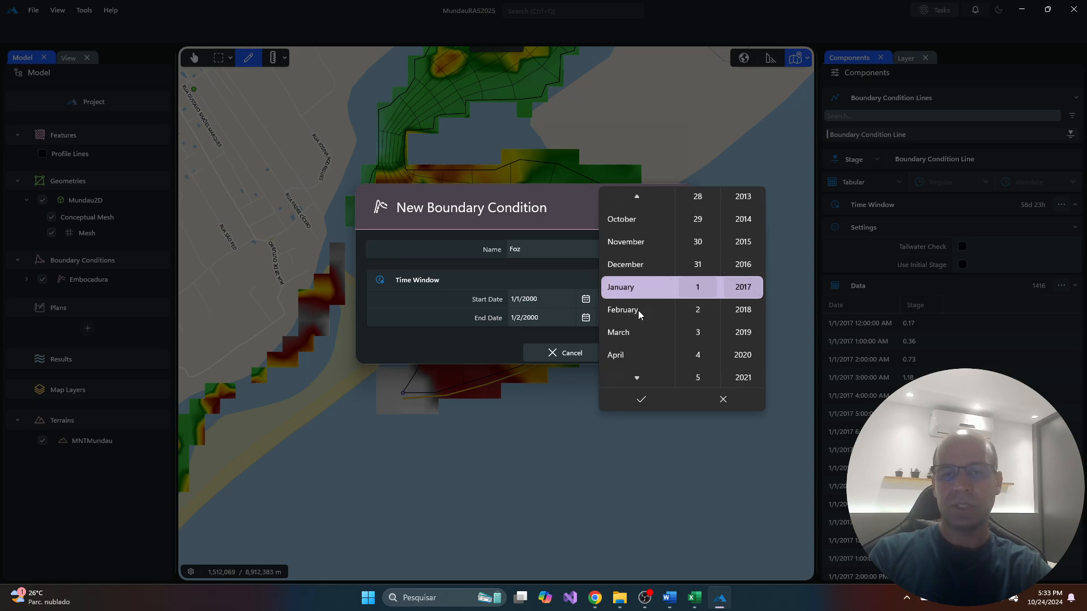
click(641, 399)
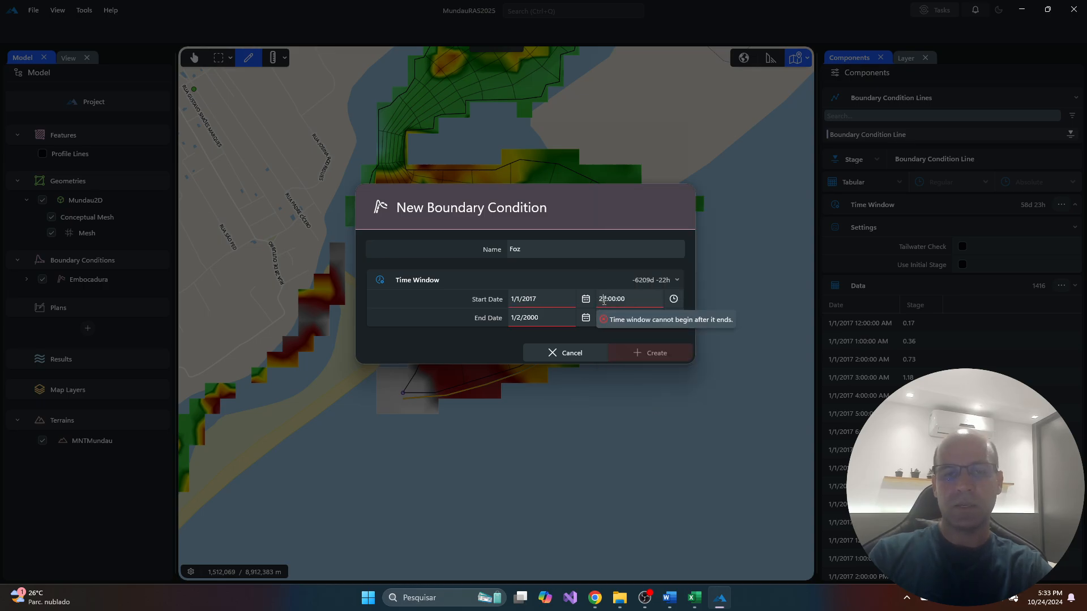
key(BackSpace)
key(BackSpace)
text(00)
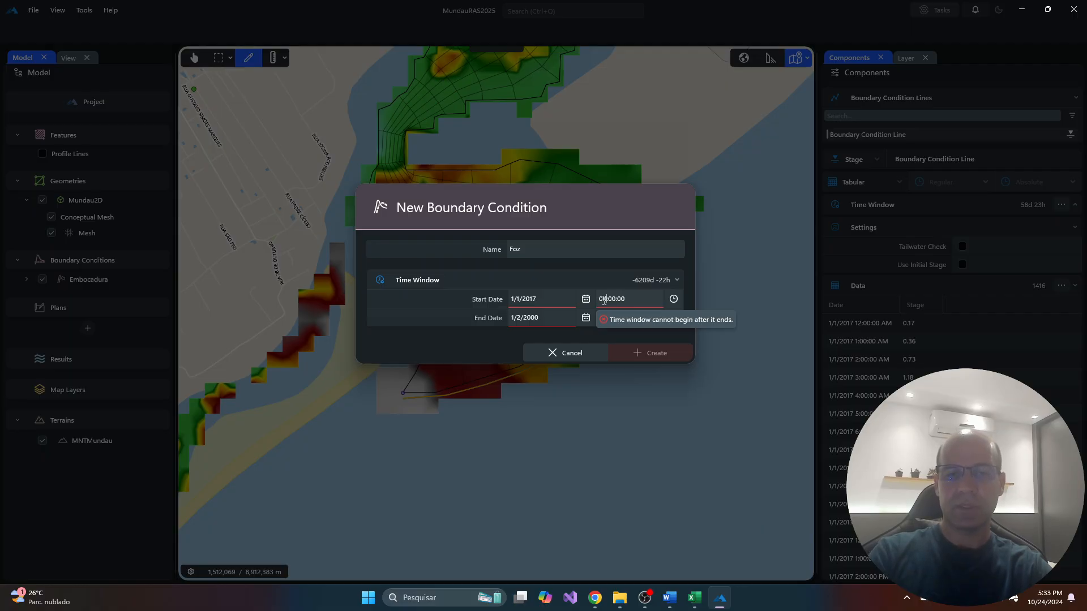
- Set the end of Foz's time window to 2/28/2017 at 22:00:00
click(585, 317)
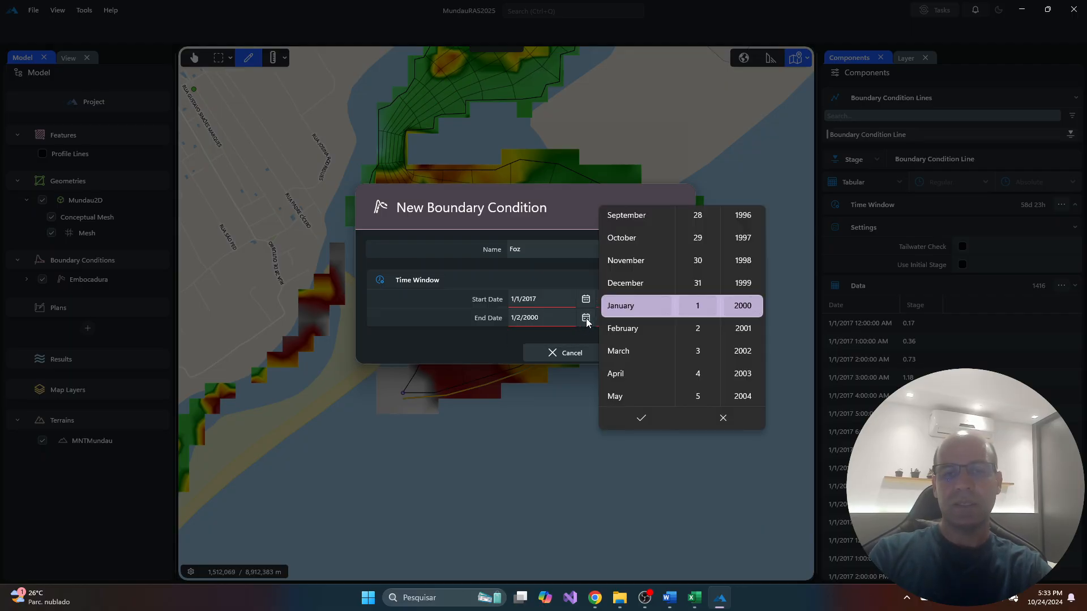
scroll(745, 328, down, 18)
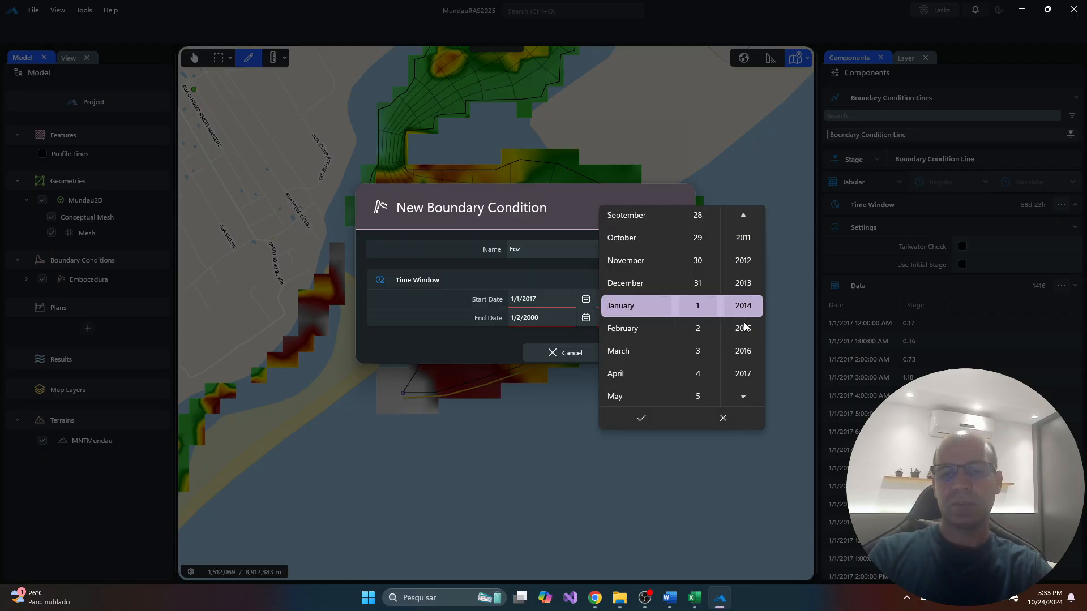
click(748, 281)
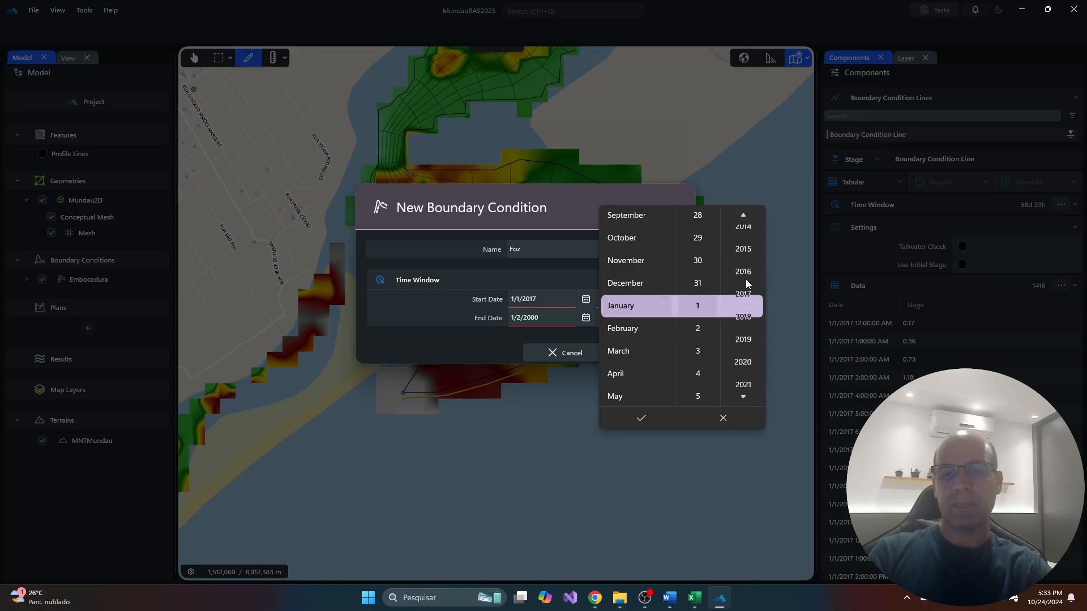
click(623, 329)
click(702, 283)
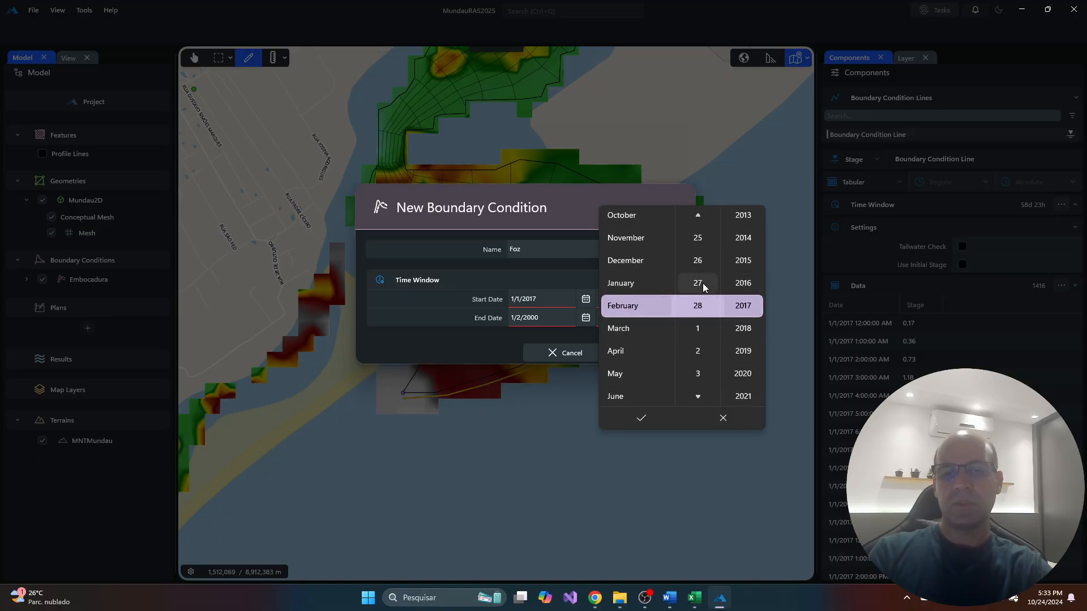
click(647, 418)
click(604, 317)
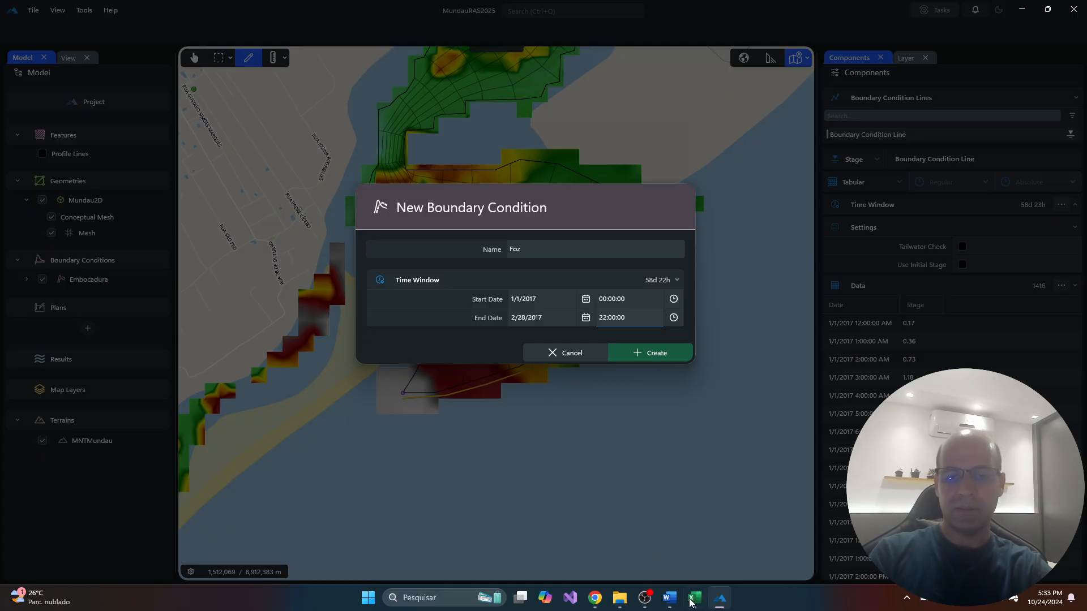
- Switch to the vazoes workbook in Excel and check the last date of the daily flow series
mouse_move(700, 605)
click(740, 553)
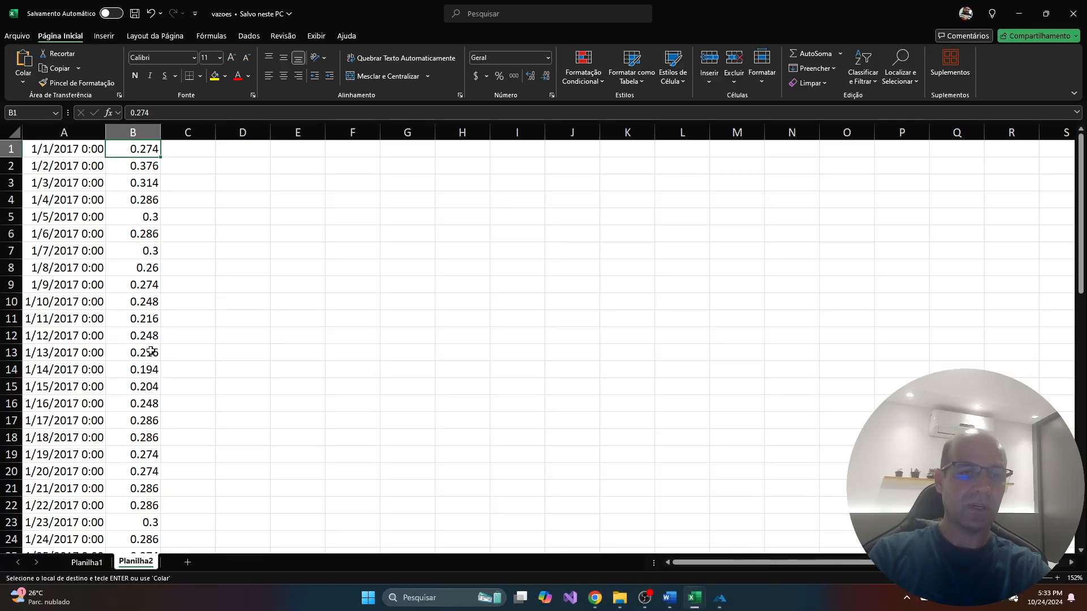
key(Left)
key(ctrl+Down)
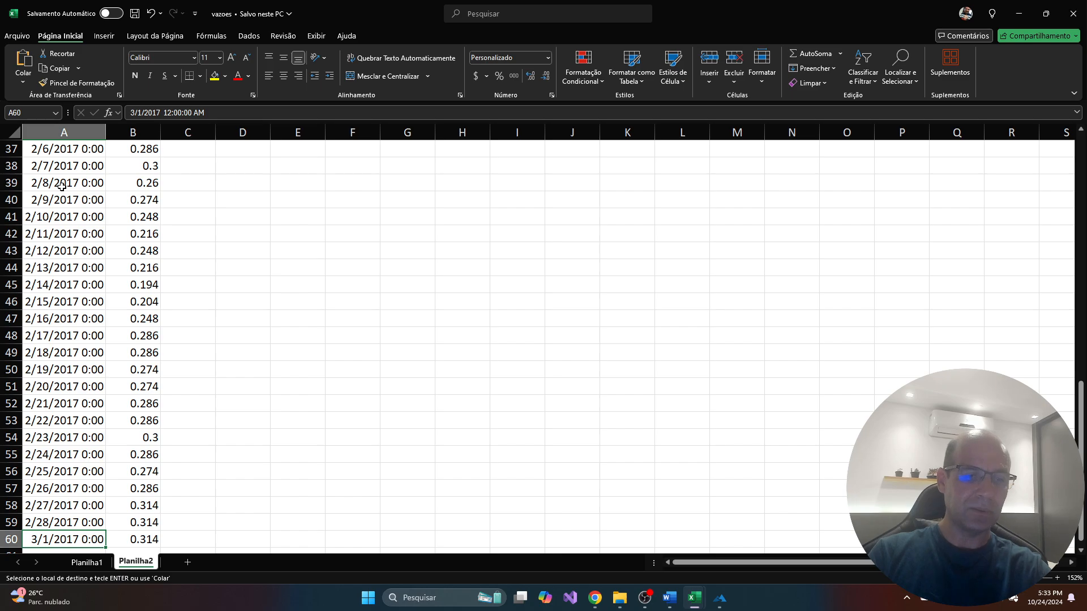
mouse_move(723, 606)
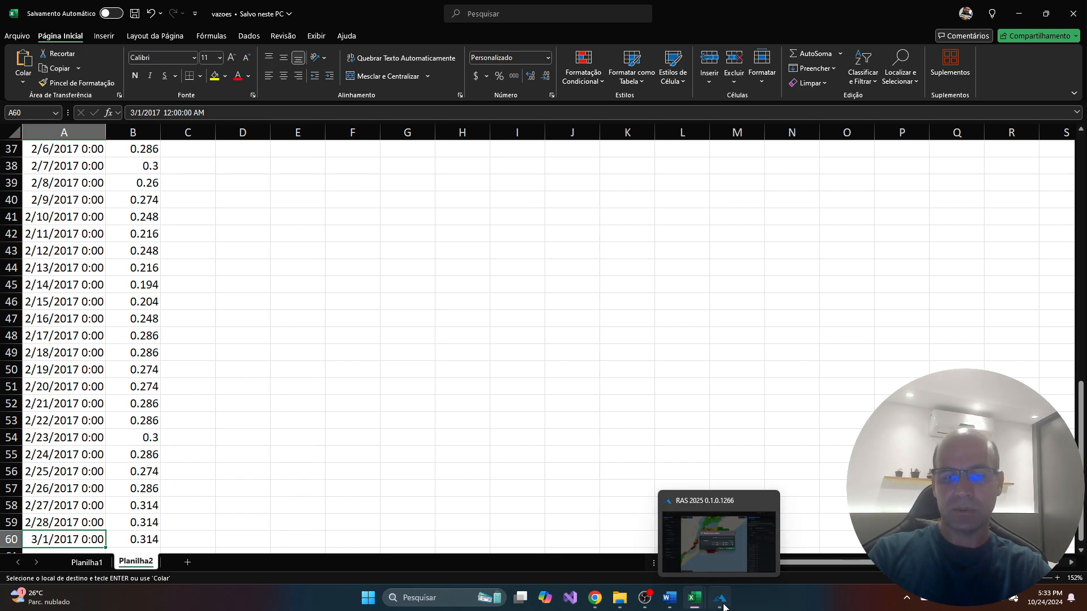
- Return to HEC-RAS and set the end date of Foz's time window to 3/1/2017
click(740, 549)
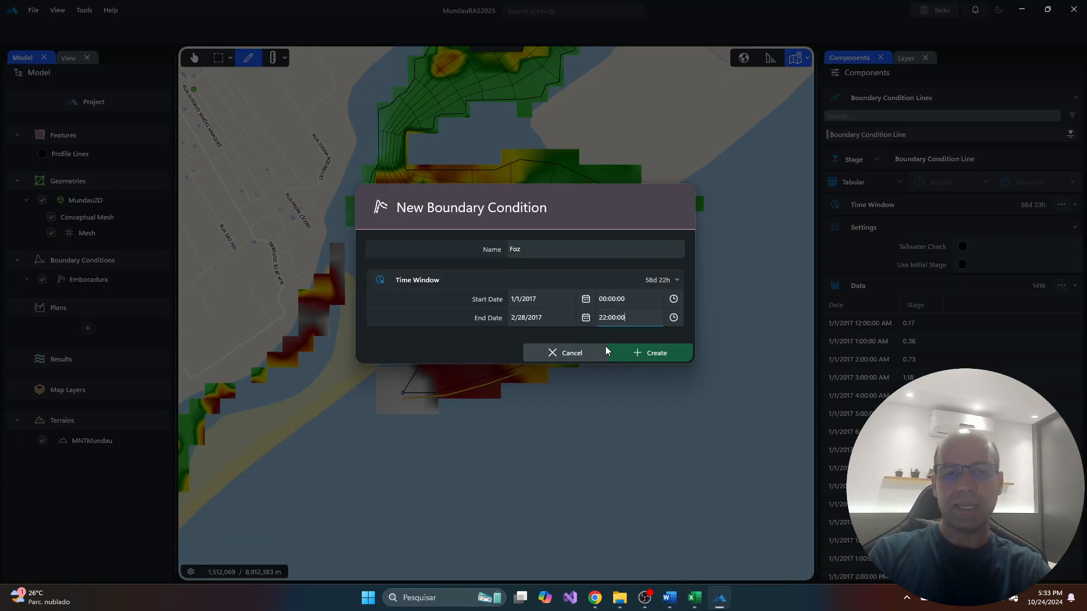
click(586, 322)
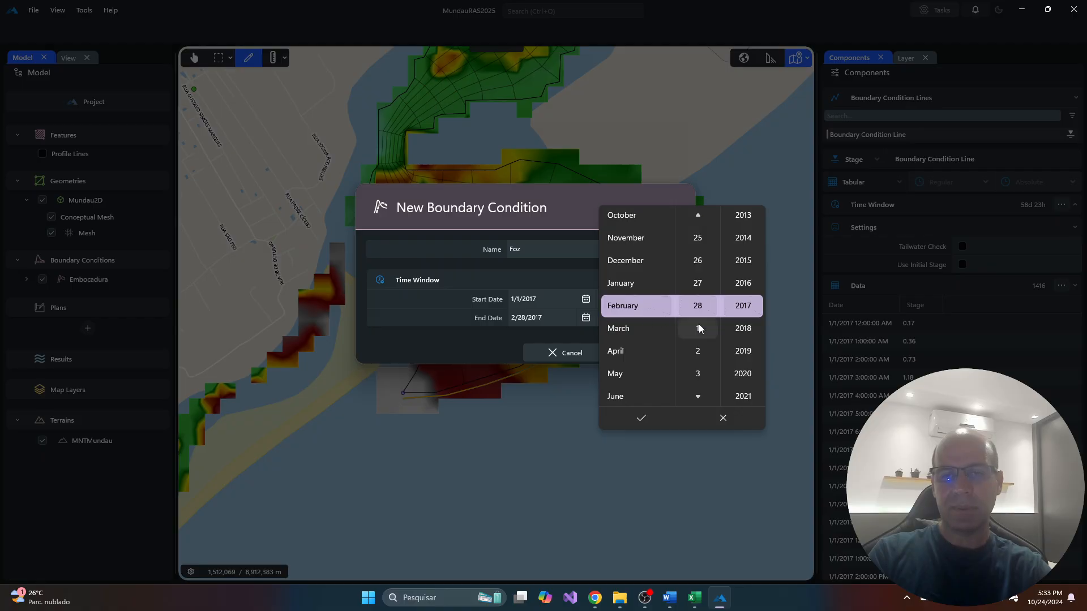
click(641, 325)
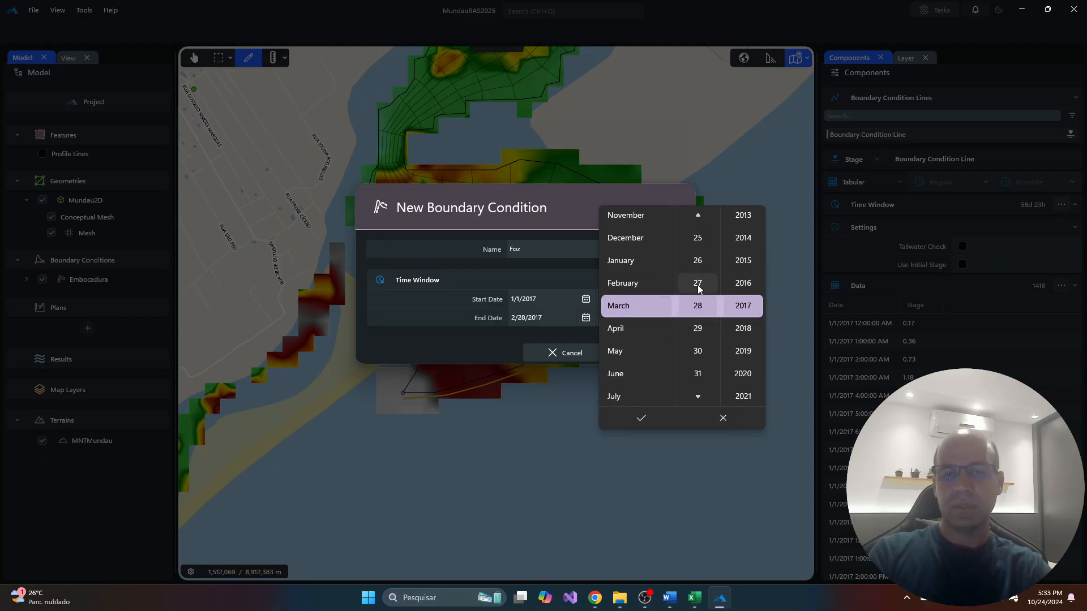
click(697, 326)
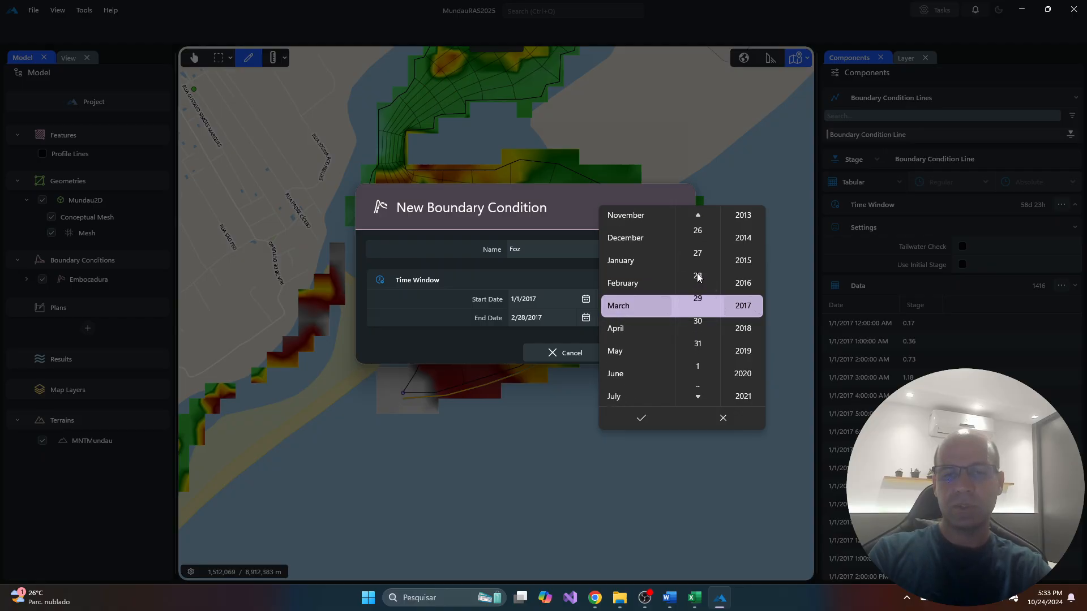
click(697, 373)
click(658, 419)
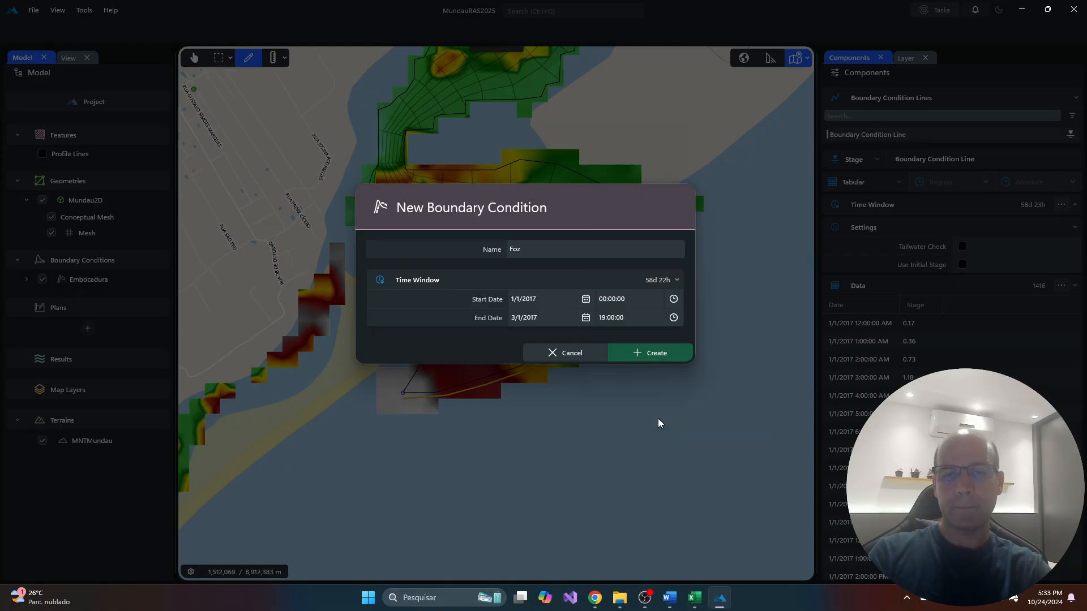
- Set the end time to 00:00:00 and create the Foz boundary condition
click(602, 317)
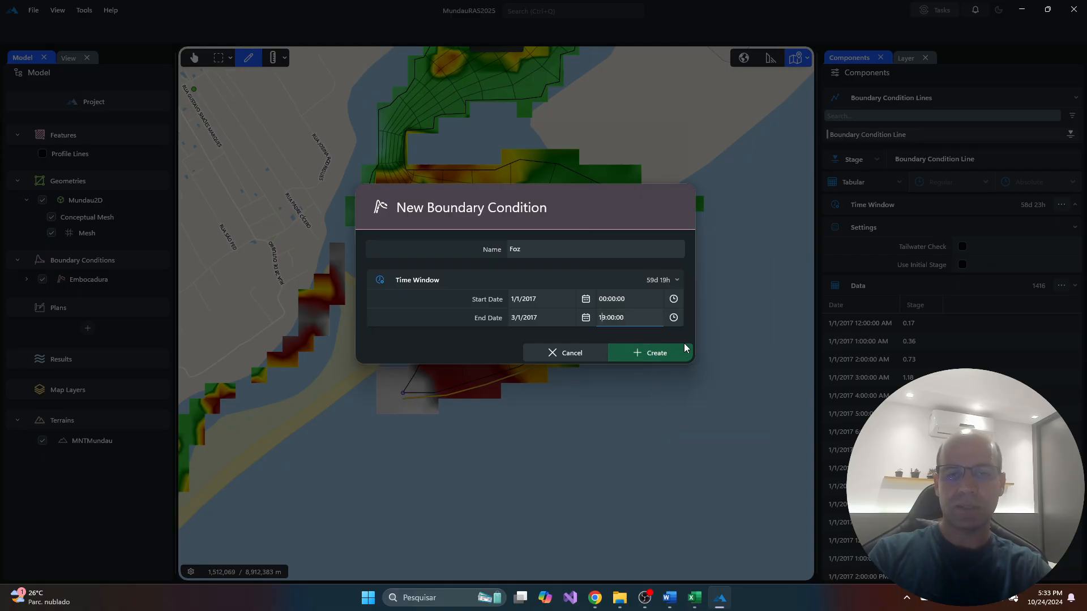
key(Right)
key(BackSpace)
key(BackSpace)
text(00)
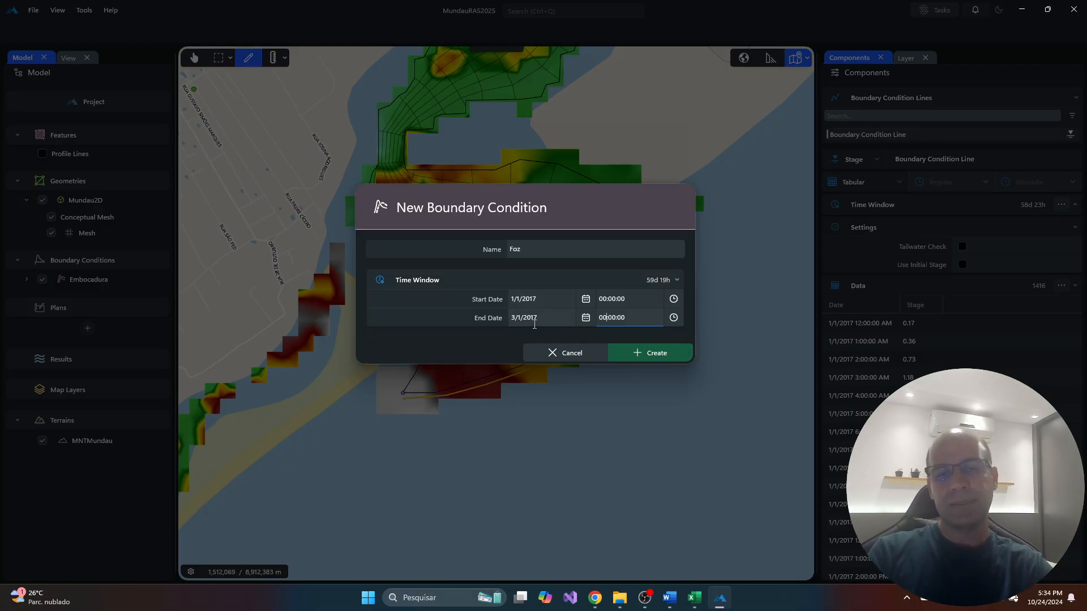
click(656, 354)
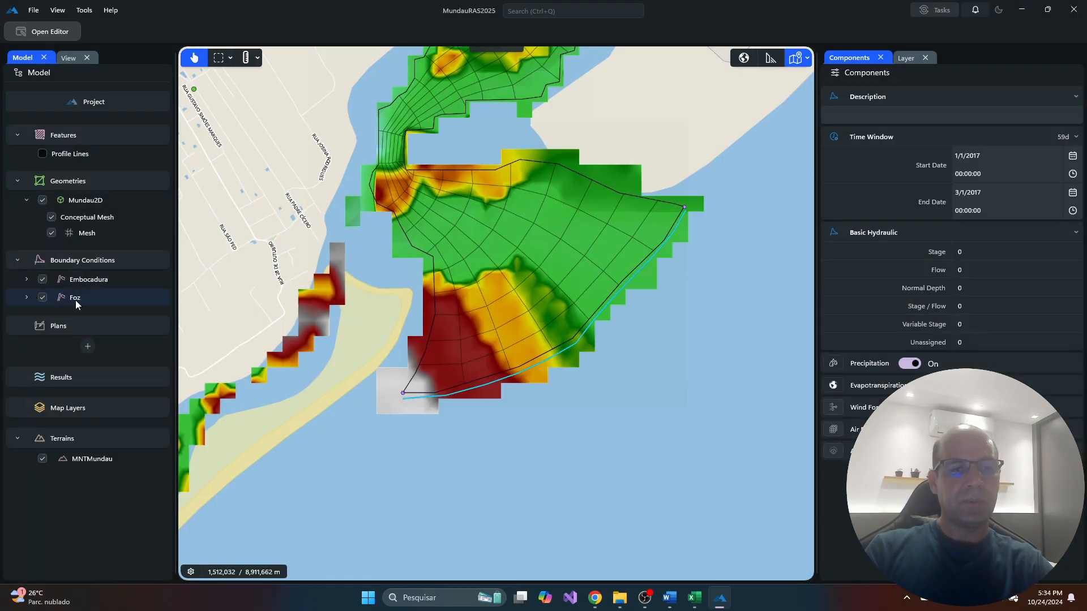
- Turn on Foz's Boundary Condition Lines layer and draw a line across the channel just outside the mesh's northwest edge, near Fernão Velho
click(26, 297)
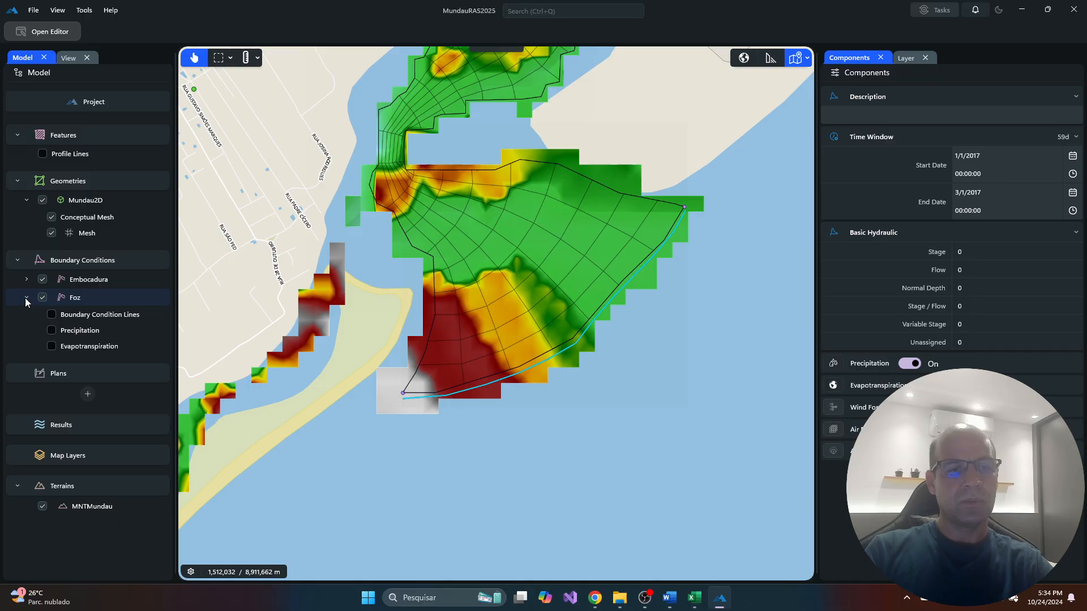
click(51, 315)
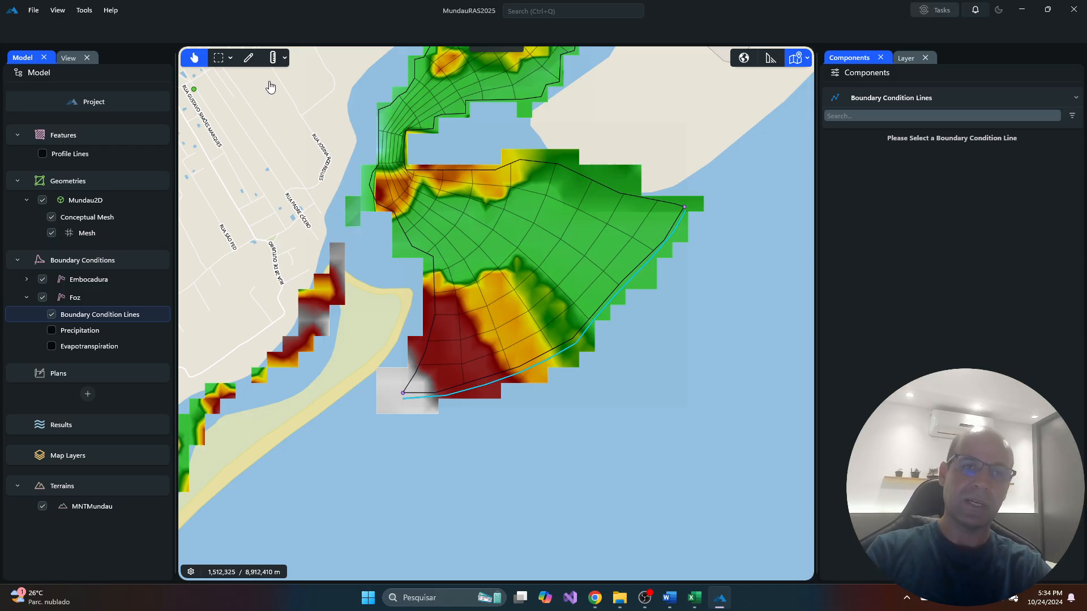
scroll(349, 110, down, 5)
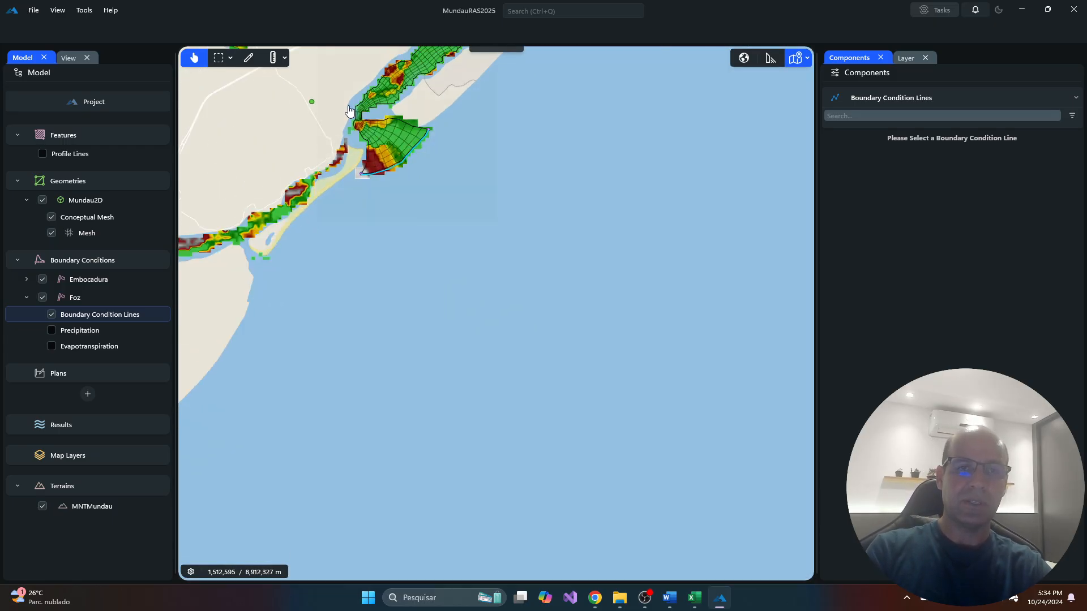
drag(439, 92, 466, 319)
drag(403, 160, 417, 451)
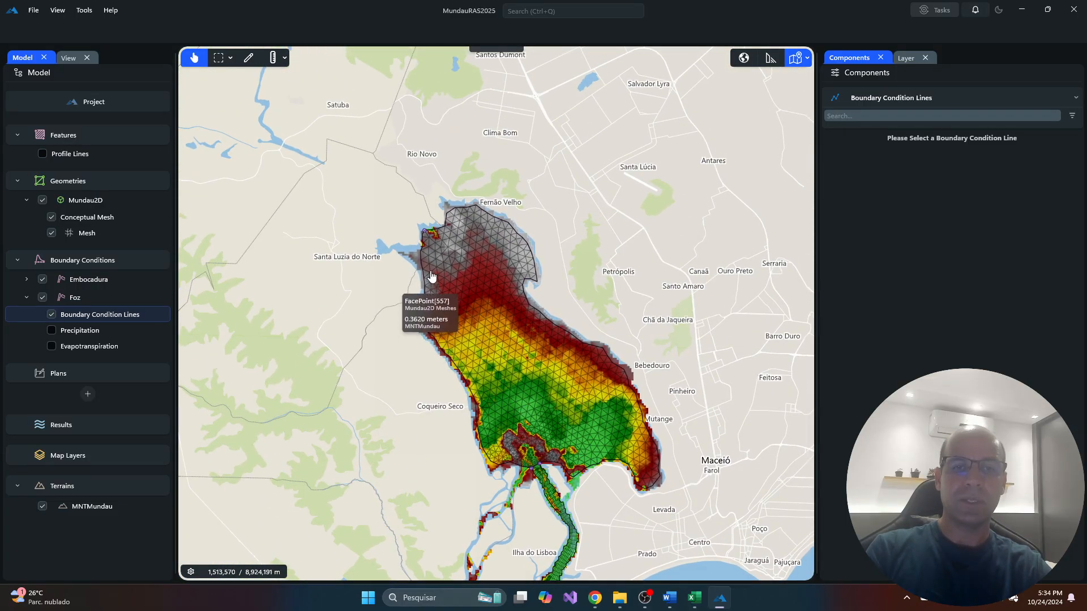
scroll(431, 232, up, 6)
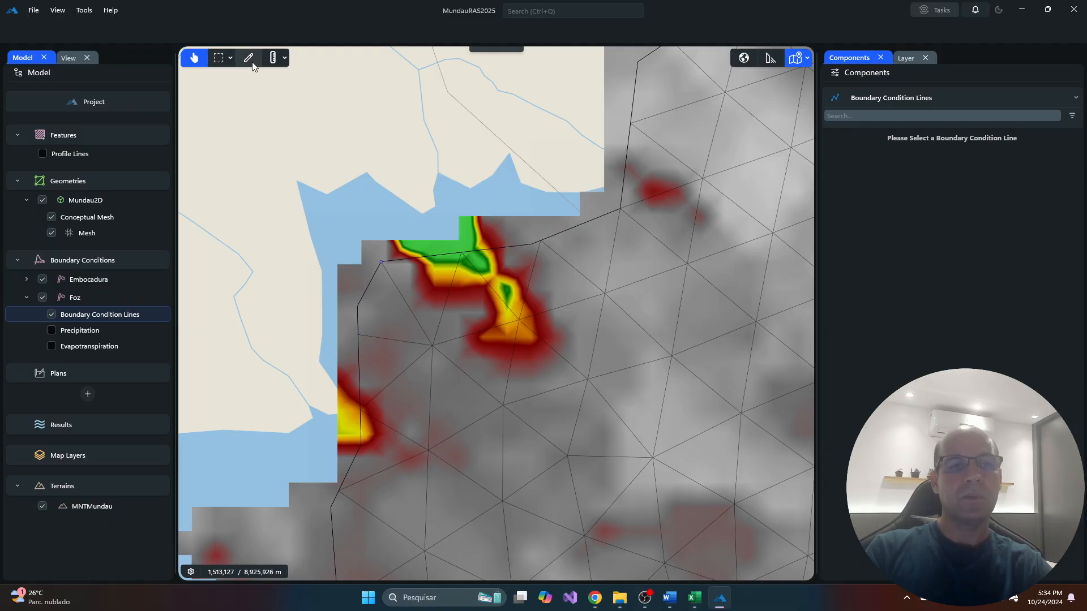
click(251, 59)
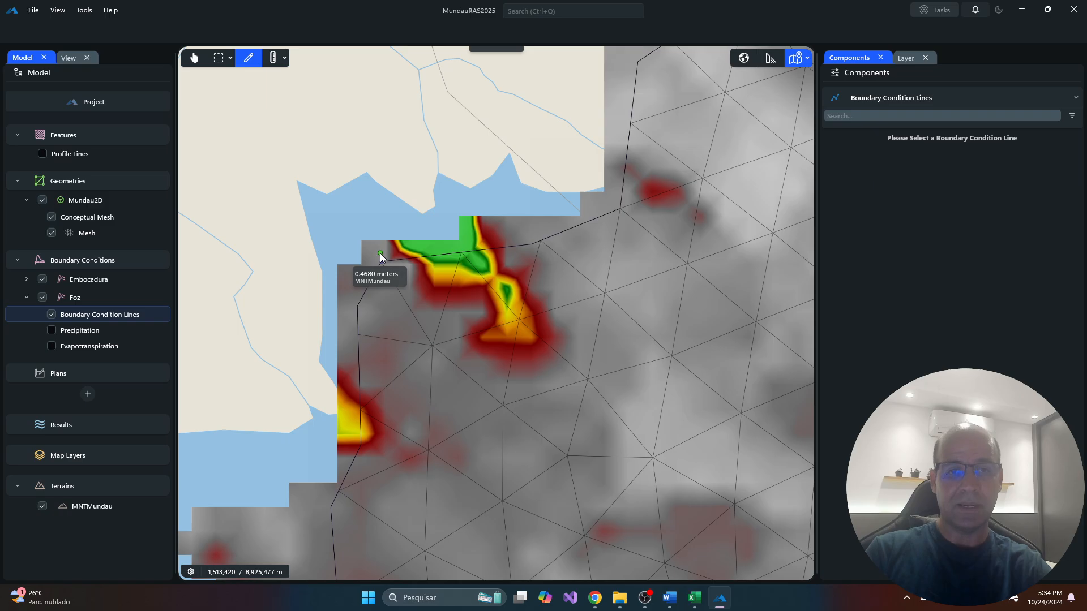
click(379, 253)
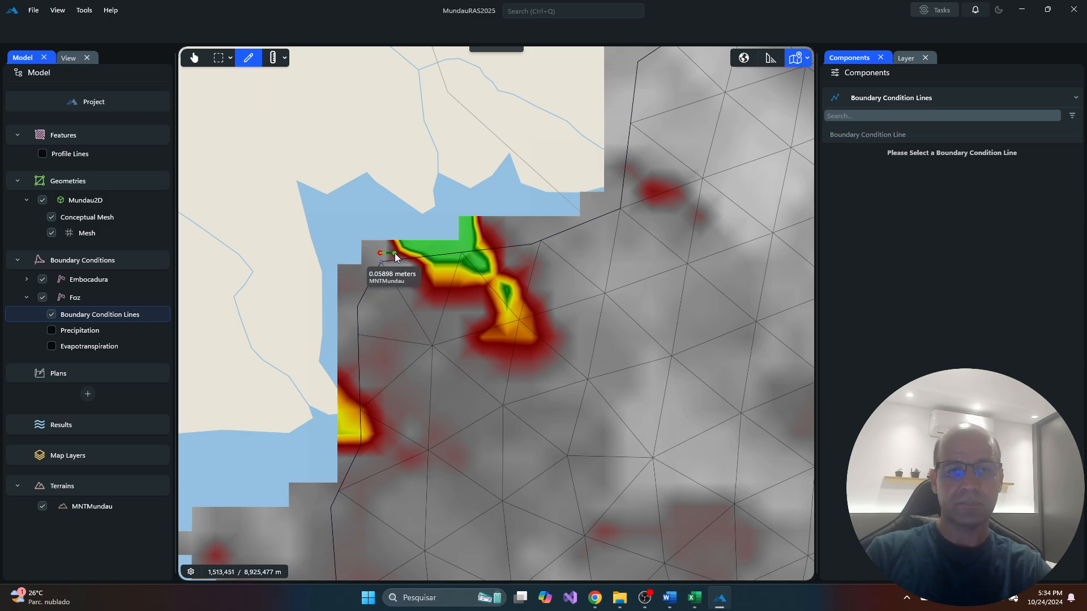
double_click(533, 234)
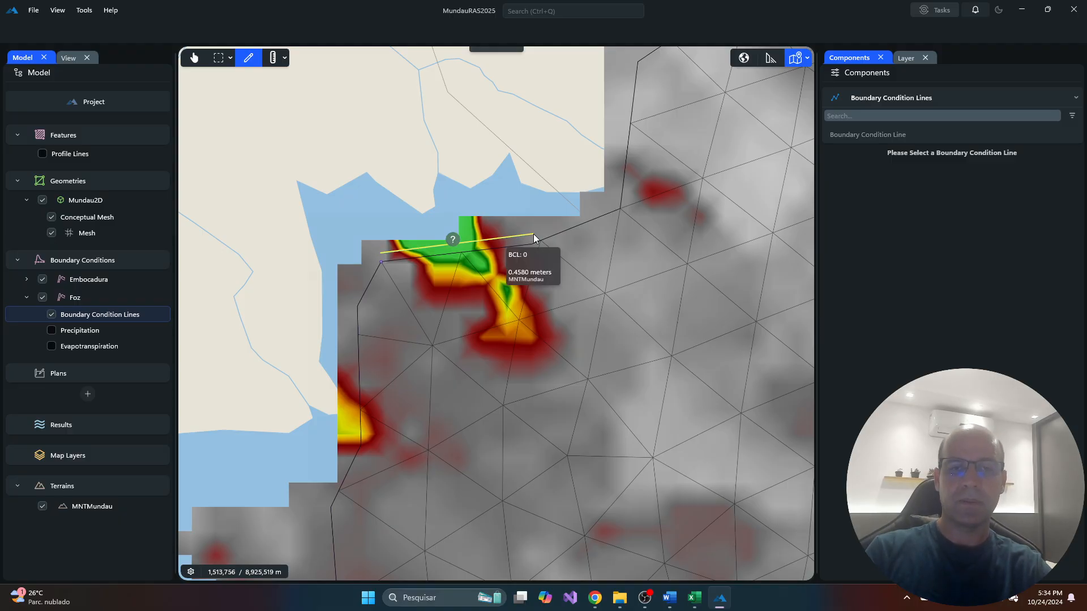
- Assign the Flow type to Foz's new boundary condition line and set its data interval to 1 day
click(453, 239)
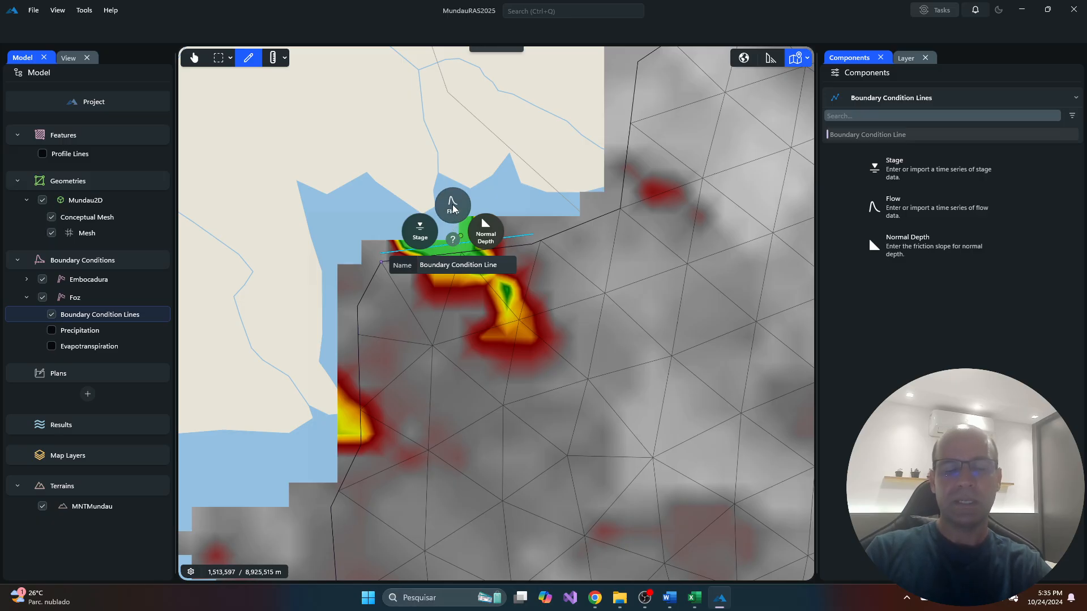
click(453, 207)
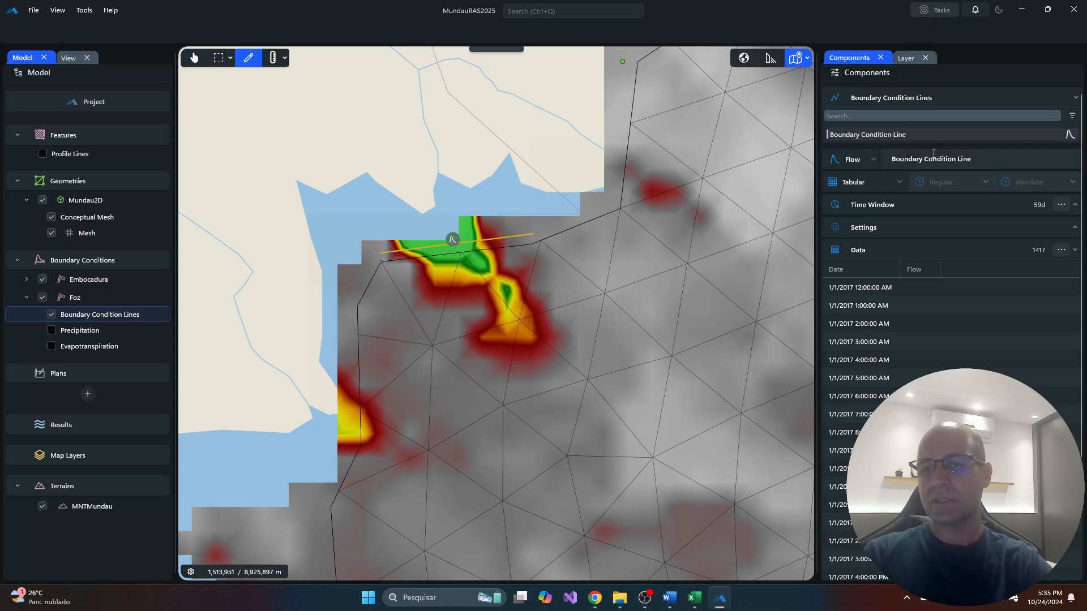
click(985, 160)
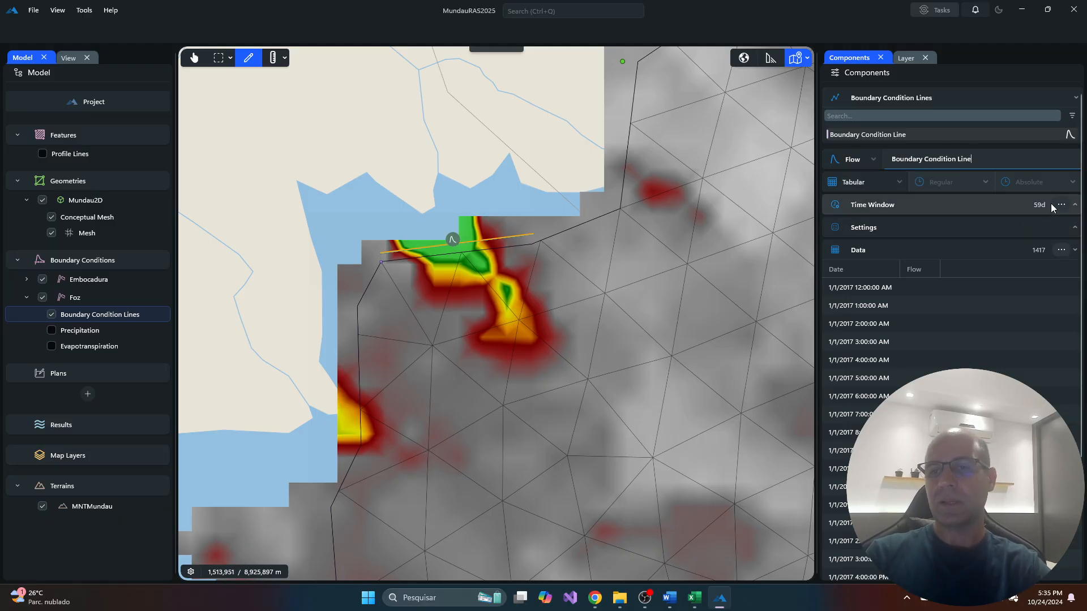
click(1020, 204)
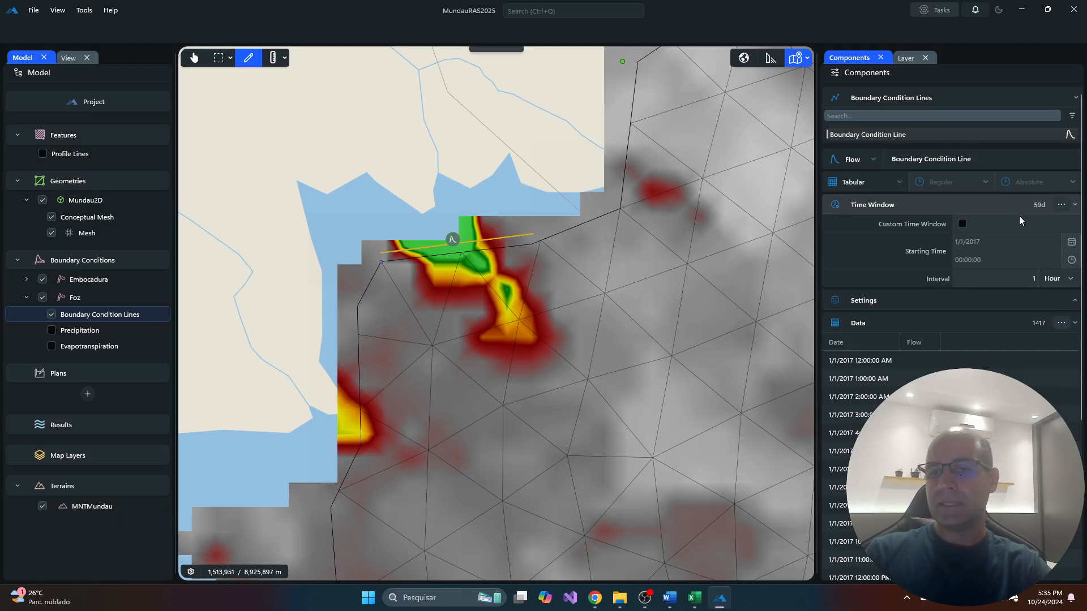
click(1056, 279)
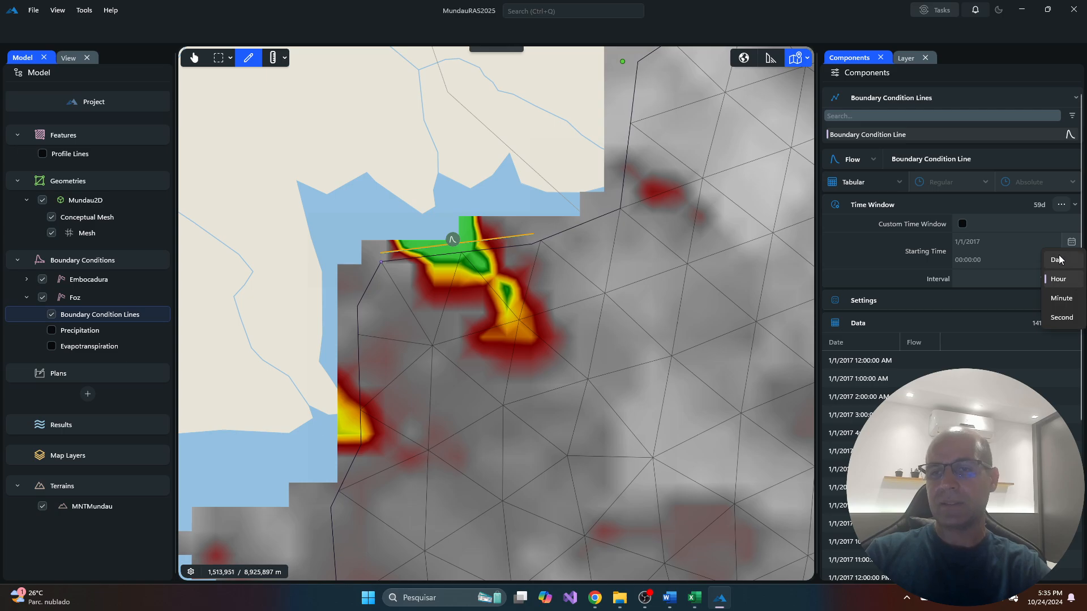
click(1057, 260)
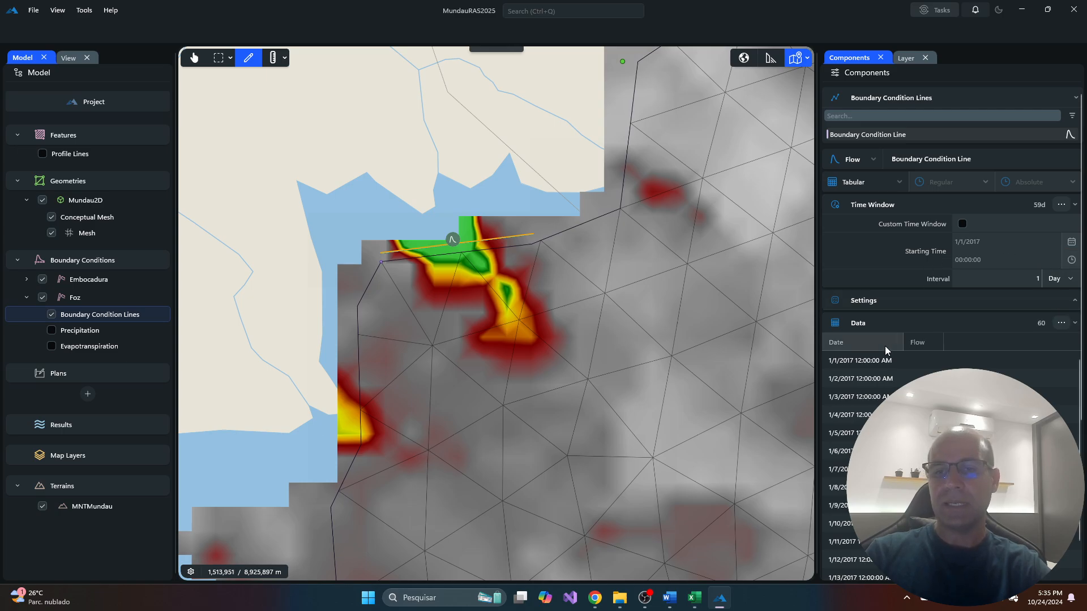
- Switch to the vazoes workbook in Excel and copy the daily flow values B1:B60 on Planilha2
click(994, 362)
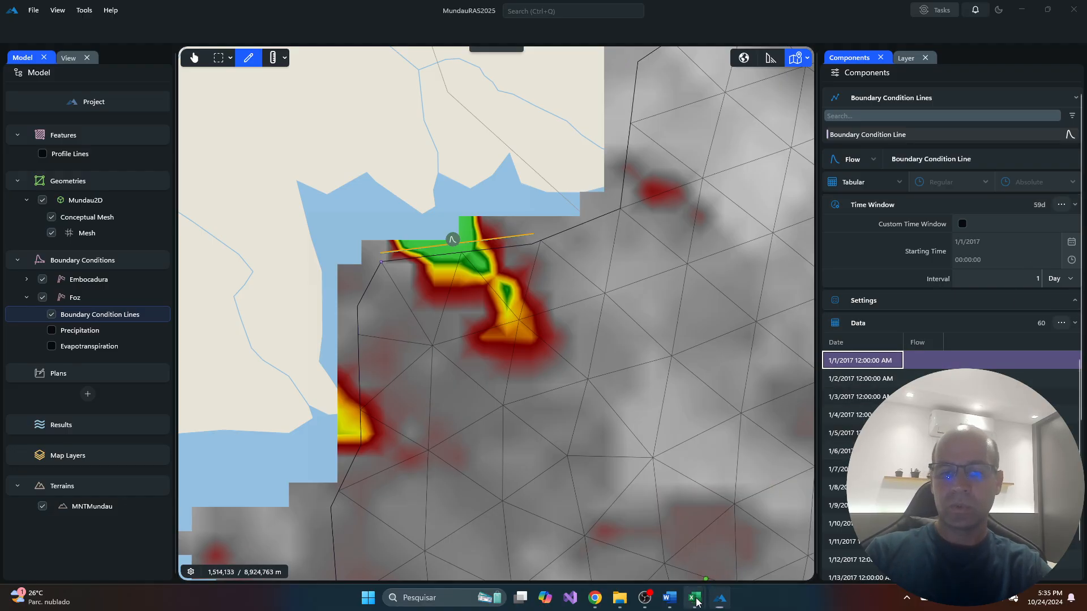
mouse_move(694, 597)
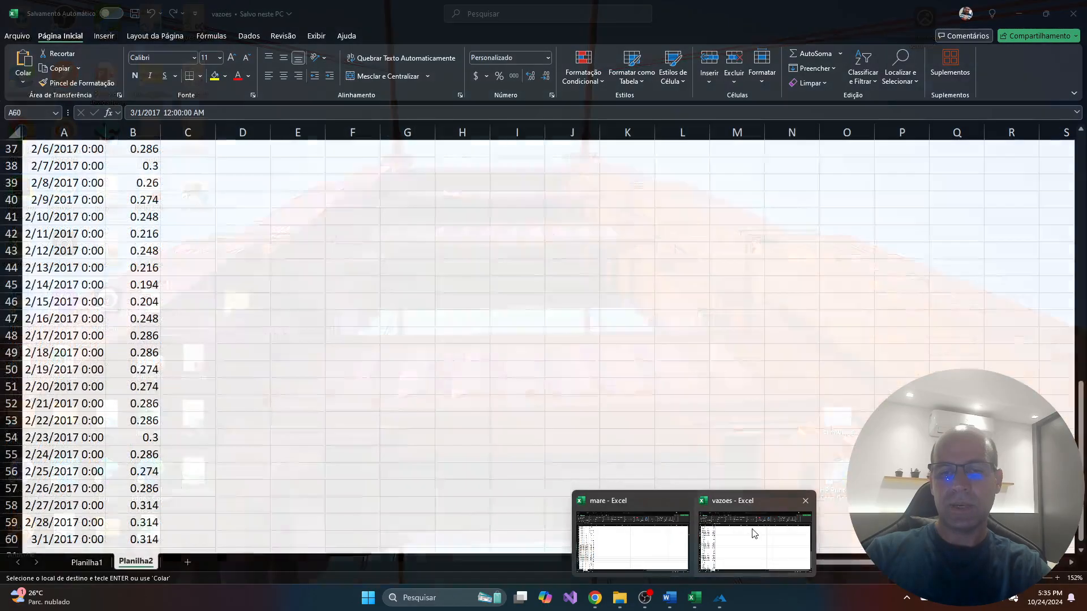
click(754, 535)
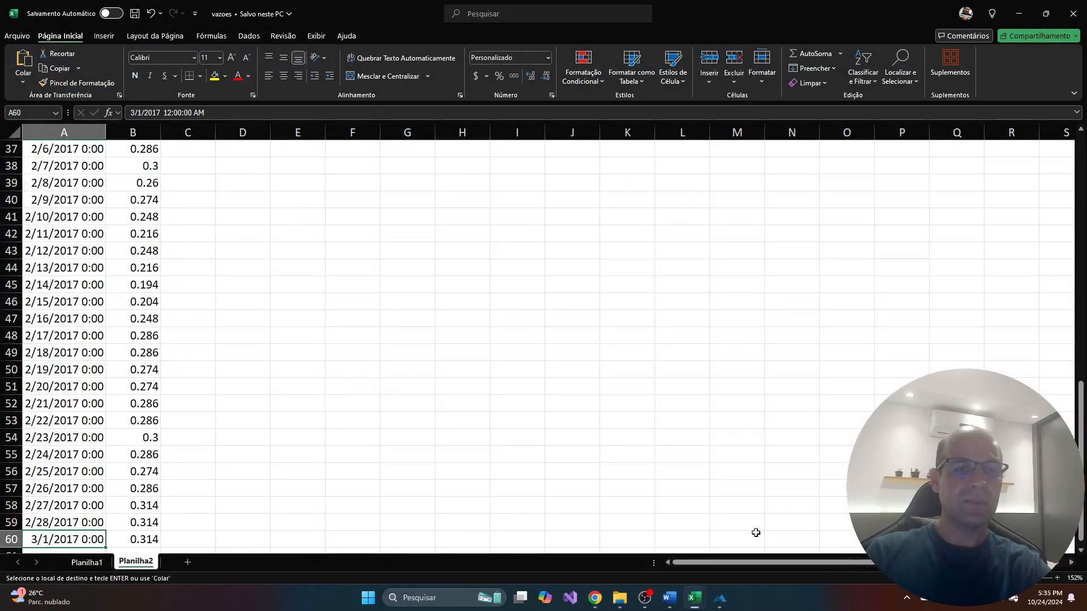
click(137, 270)
key(ctrl+Up)
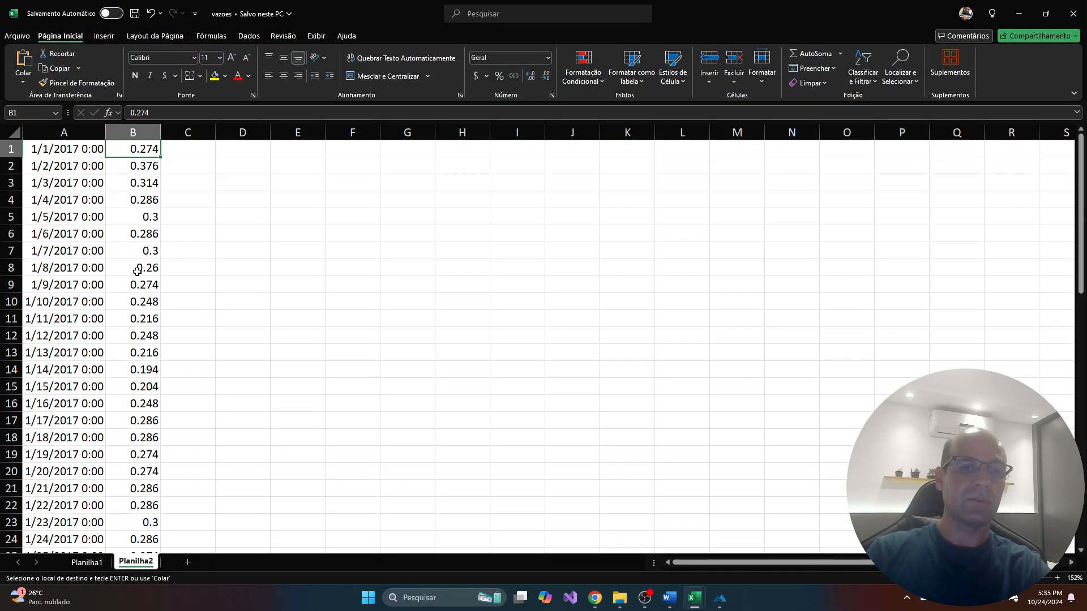
key(ctrl+shift+Down)
key(ctrl+c)
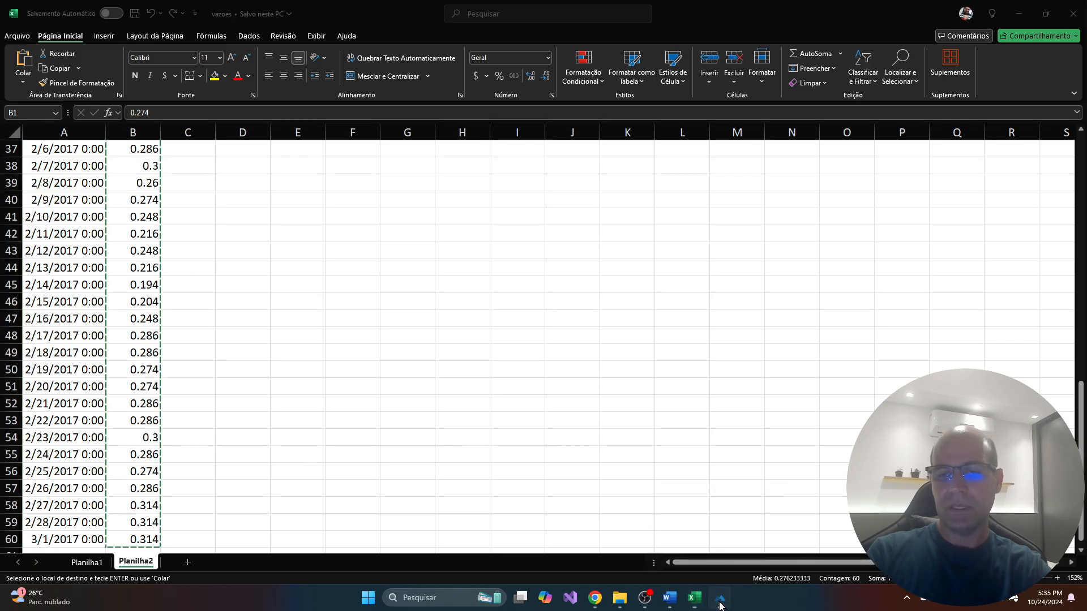
- Back in HEC-RAS, paste the copied flows into the Foz line's Flow column from 1/1/2017 and check the series through 3/1/2017
click(753, 527)
click(932, 364)
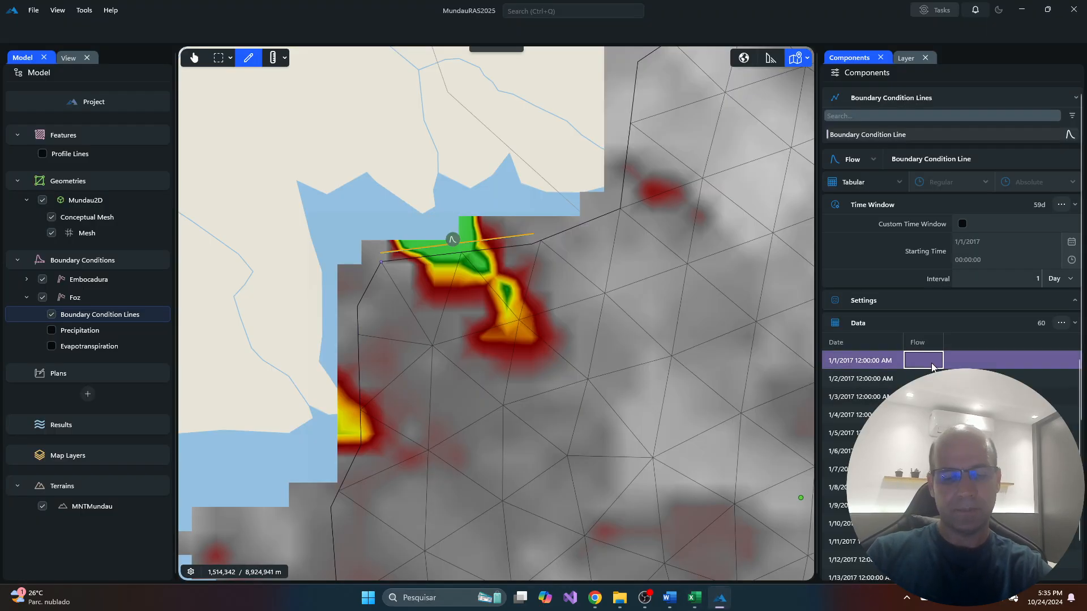
key(ctrl+v)
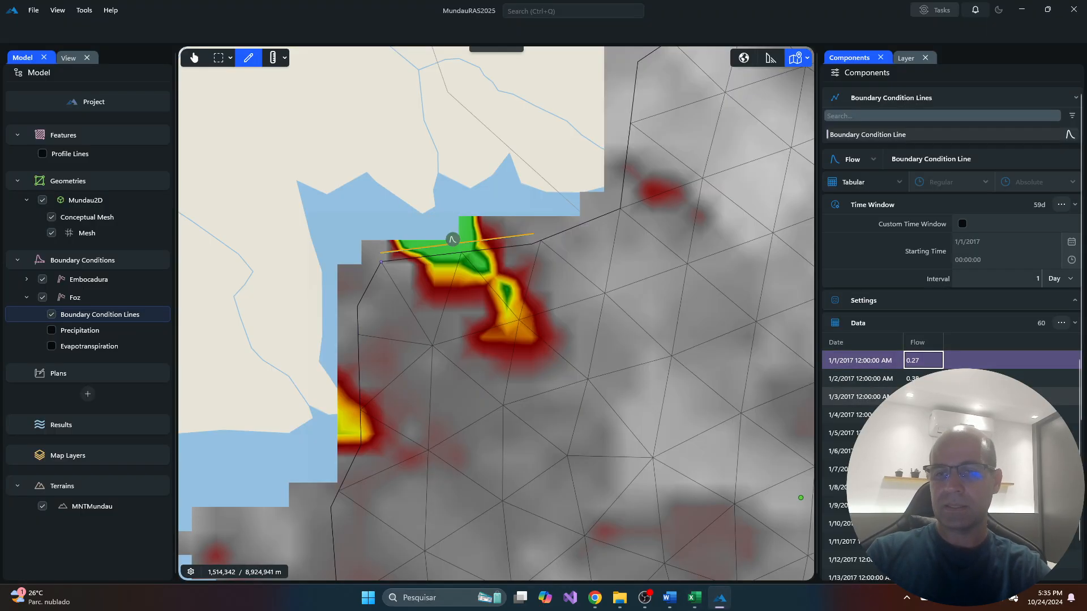
scroll(1027, 344, down, 4)
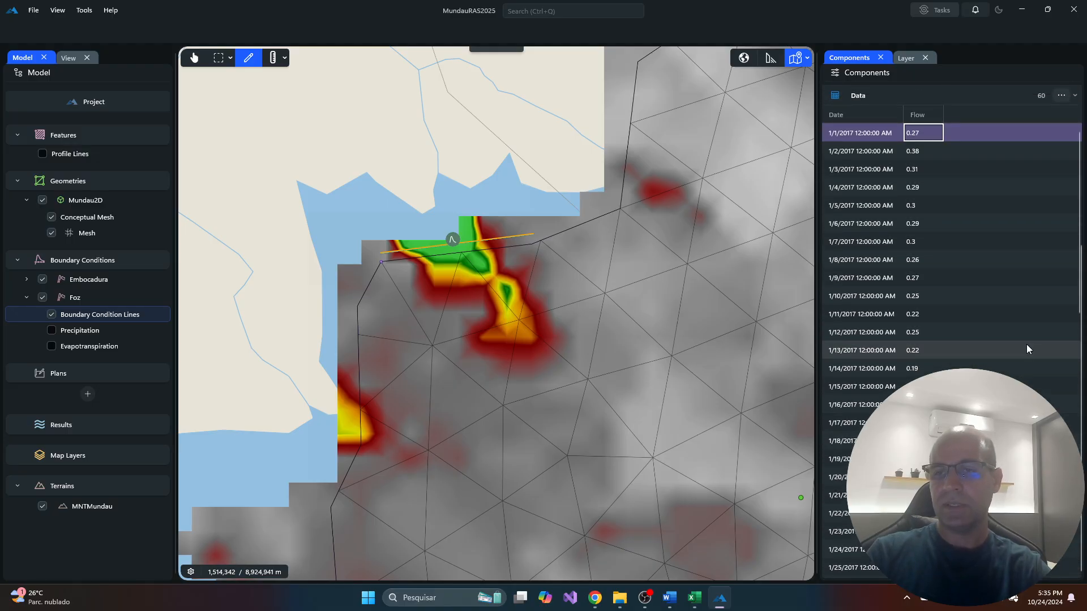
click(963, 321)
key(ctrl+Down)
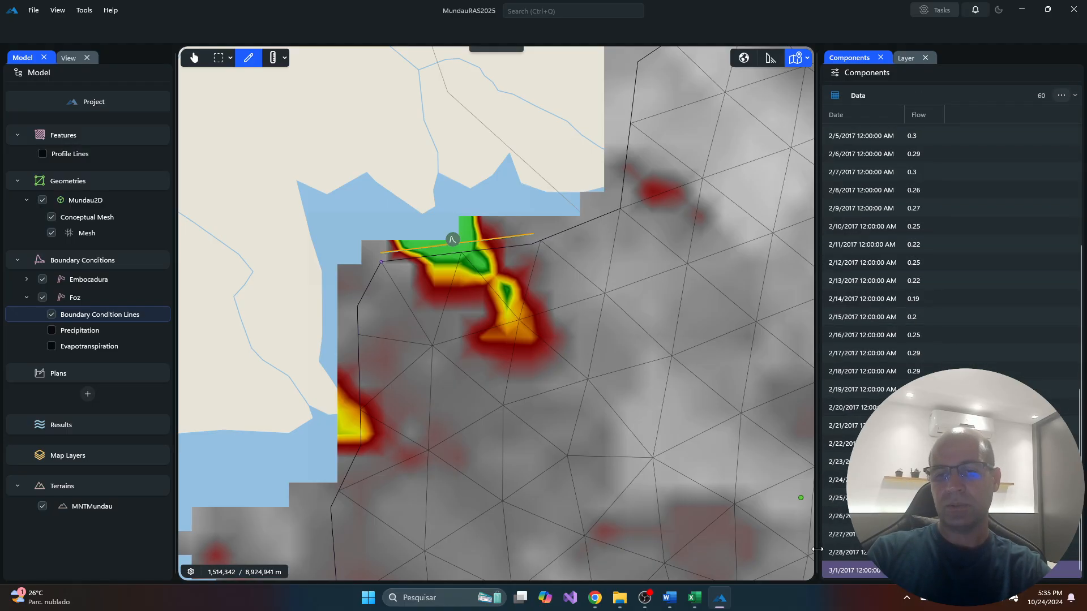
scroll(912, 359, up, 5)
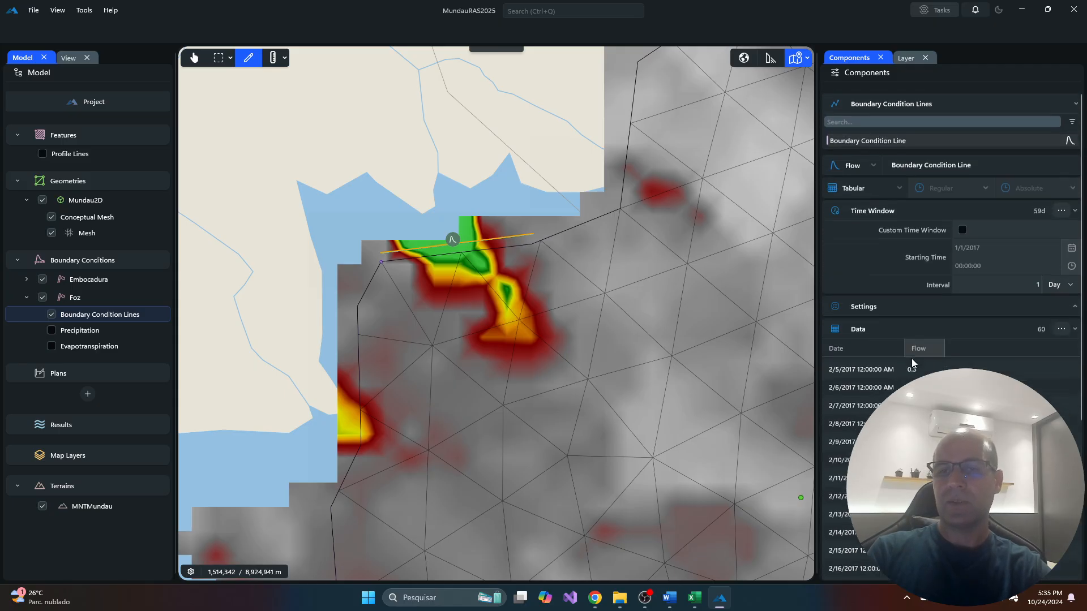
- Plot the flow data of Foz's boundary condition line twice, closing each plot, and switch to the pan tool
right_click(881, 140)
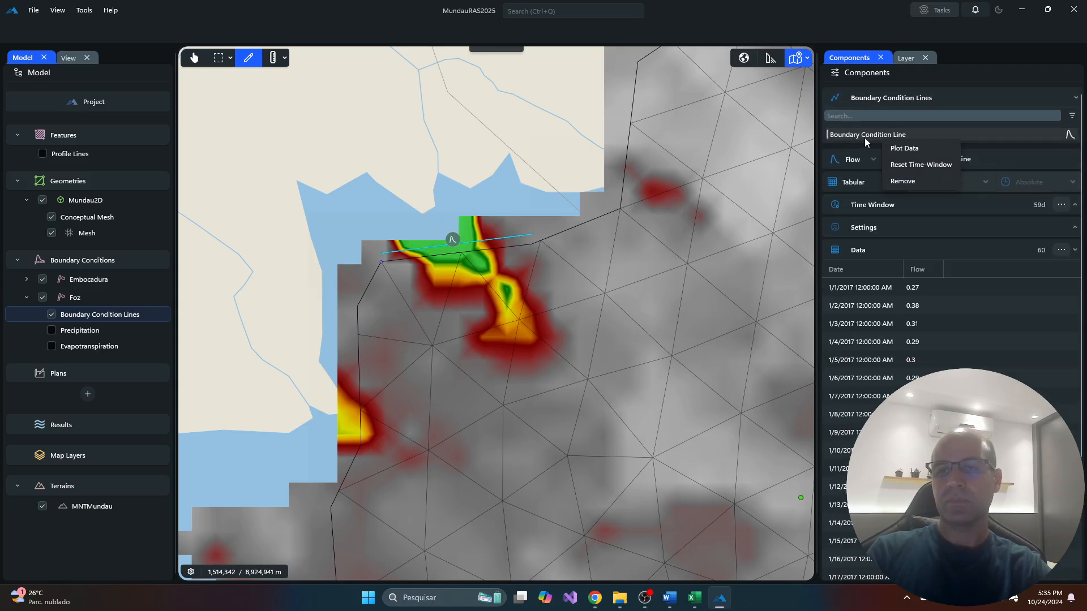
click(908, 150)
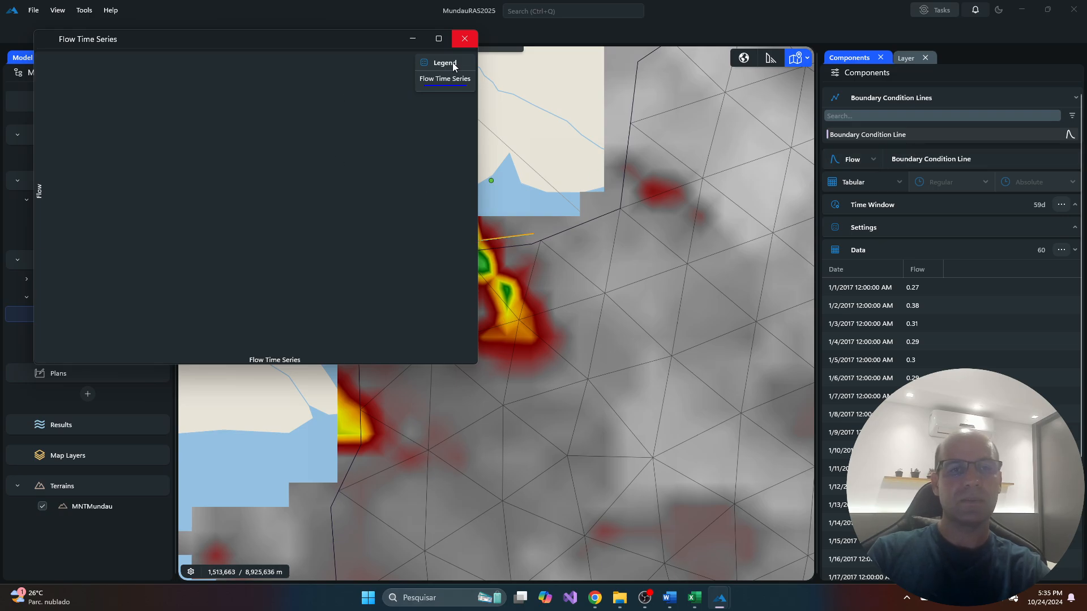
click(465, 39)
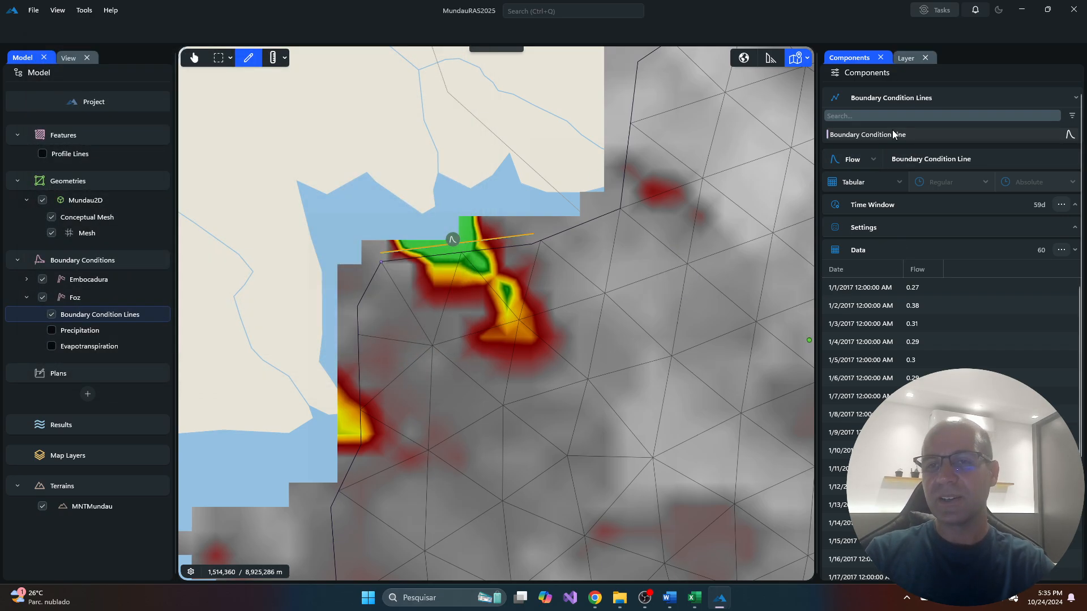
right_click(868, 138)
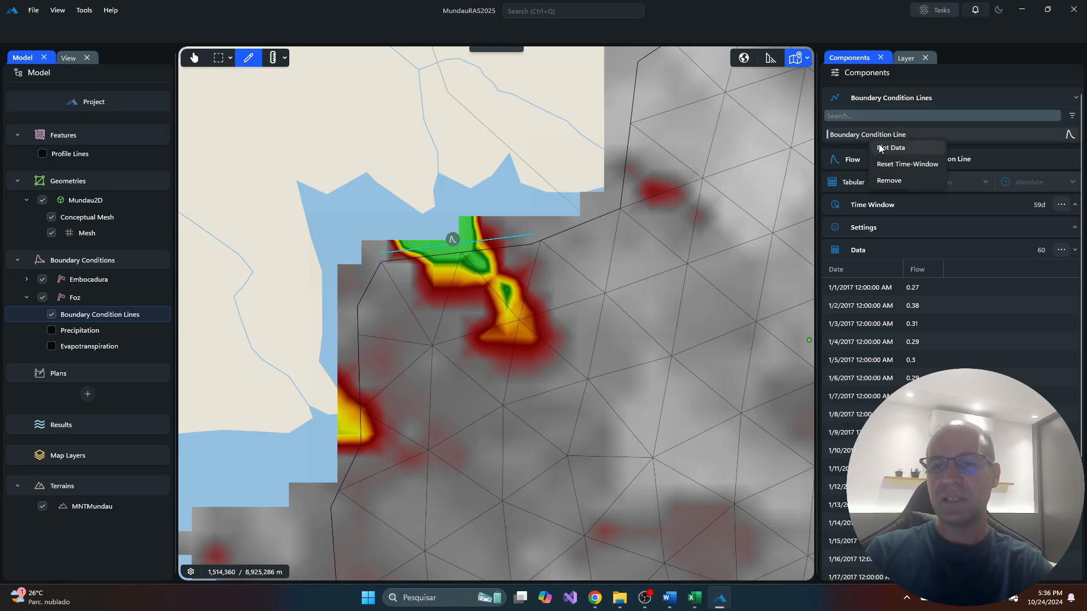
click(886, 149)
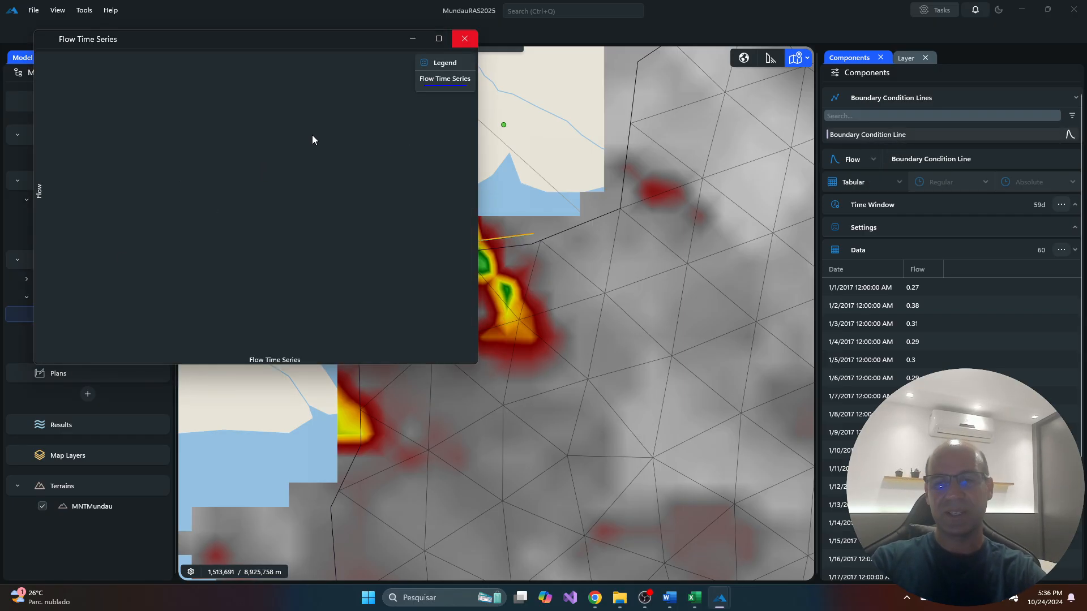
click(464, 40)
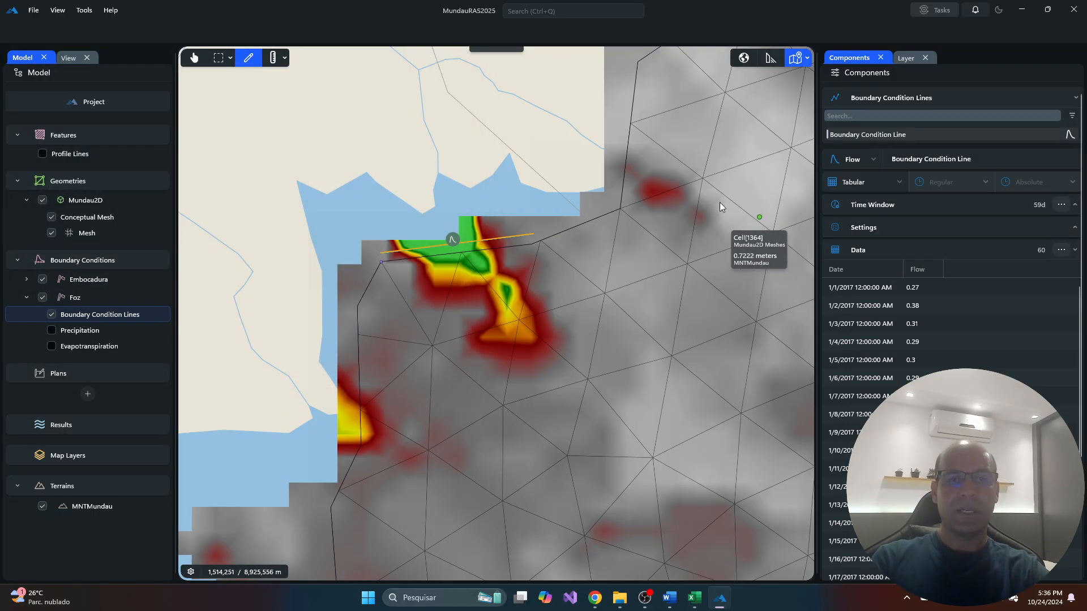
click(194, 59)
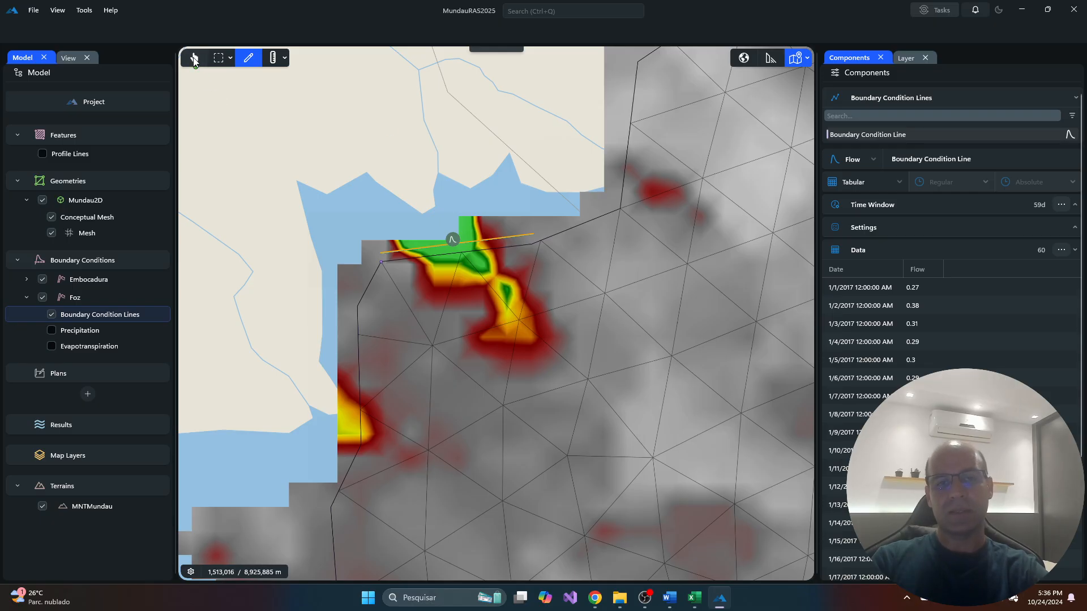